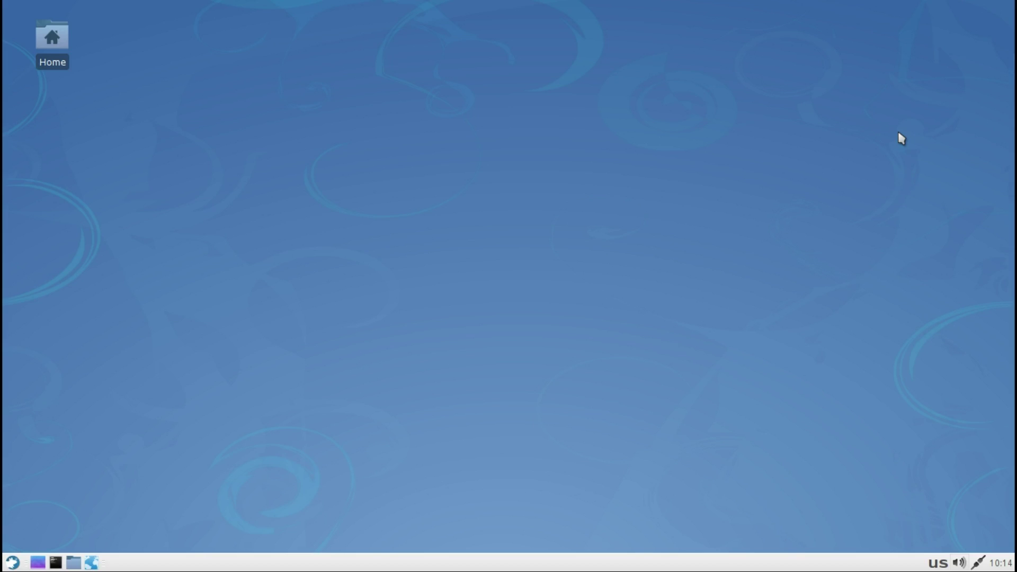
# Step: Open the Desktop folder in a file window from the desktop menu, then close it
pyautogui.rightClick(562, 198)
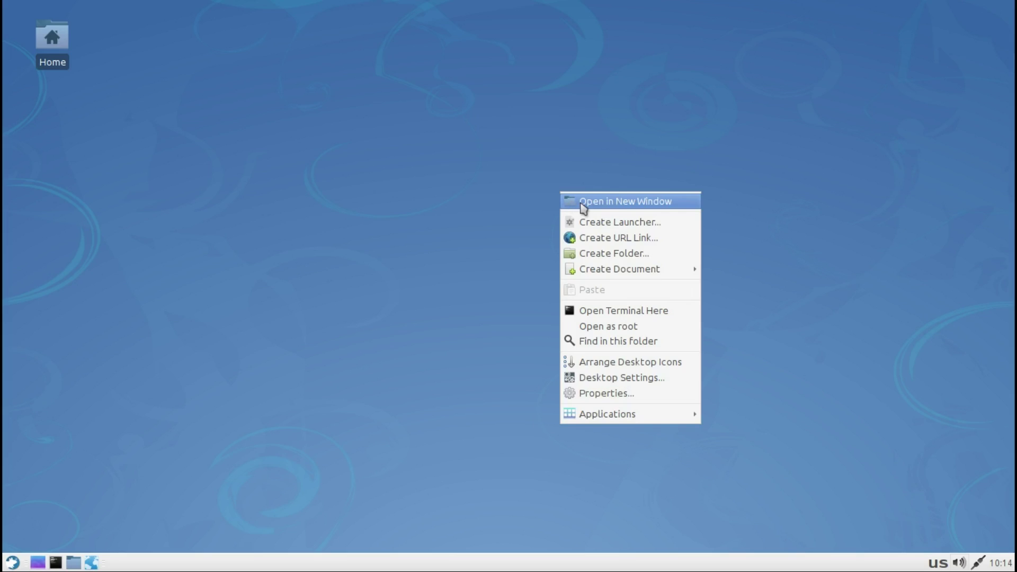
pyautogui.click(583, 207)
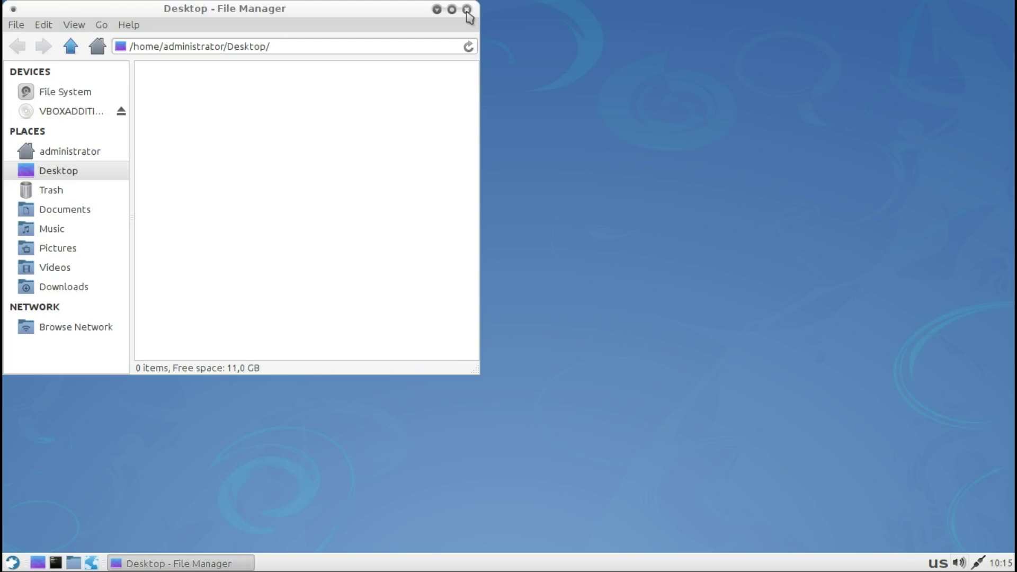
pyautogui.click(466, 9)
# Step: Create a desktop launcher by typing 'fire' and picking the Firefox Web Browser suggestion
pyautogui.rightClick(498, 154)
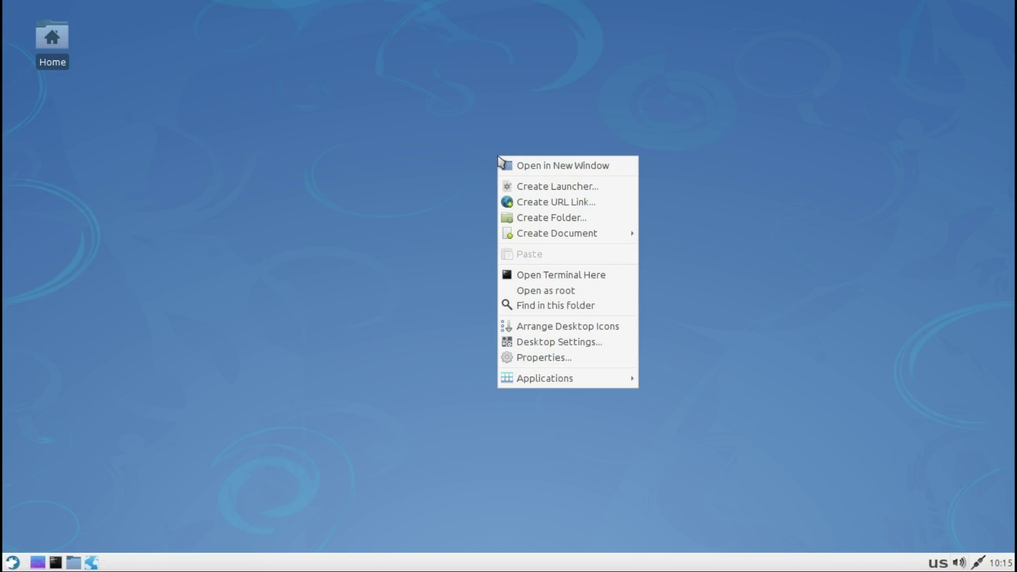
pyautogui.click(505, 188)
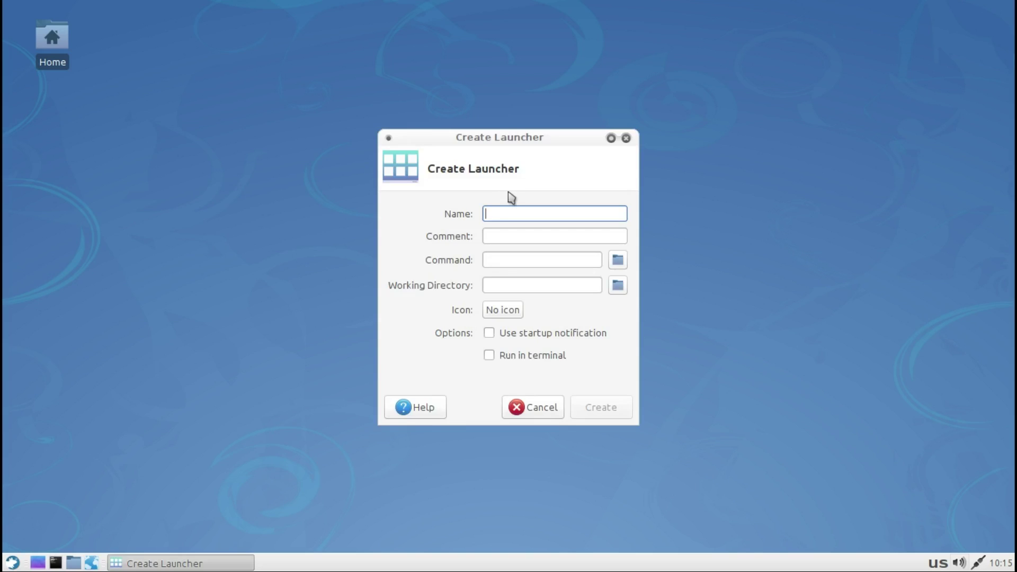
pyautogui.write('fire')
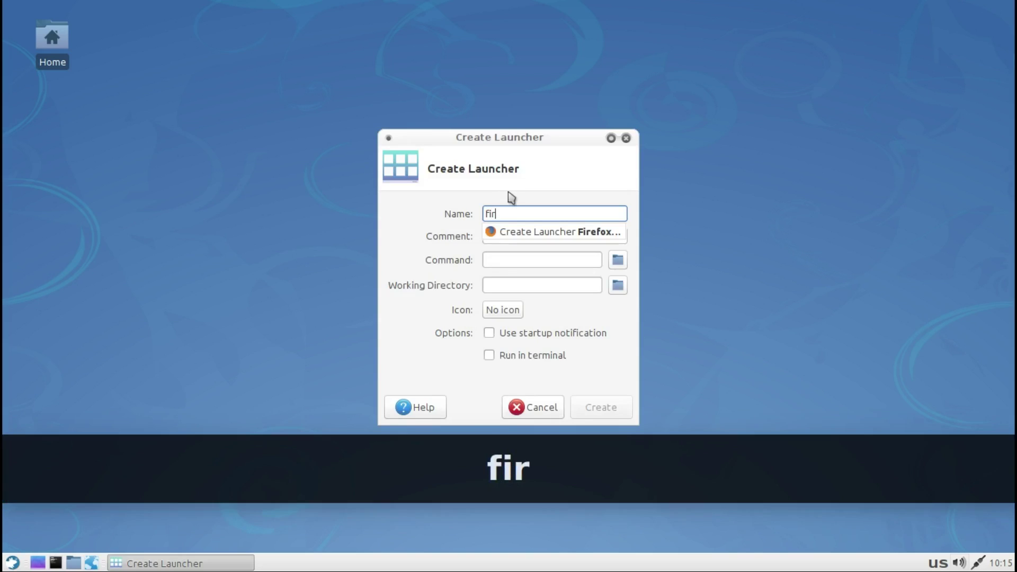
pyautogui.click(522, 233)
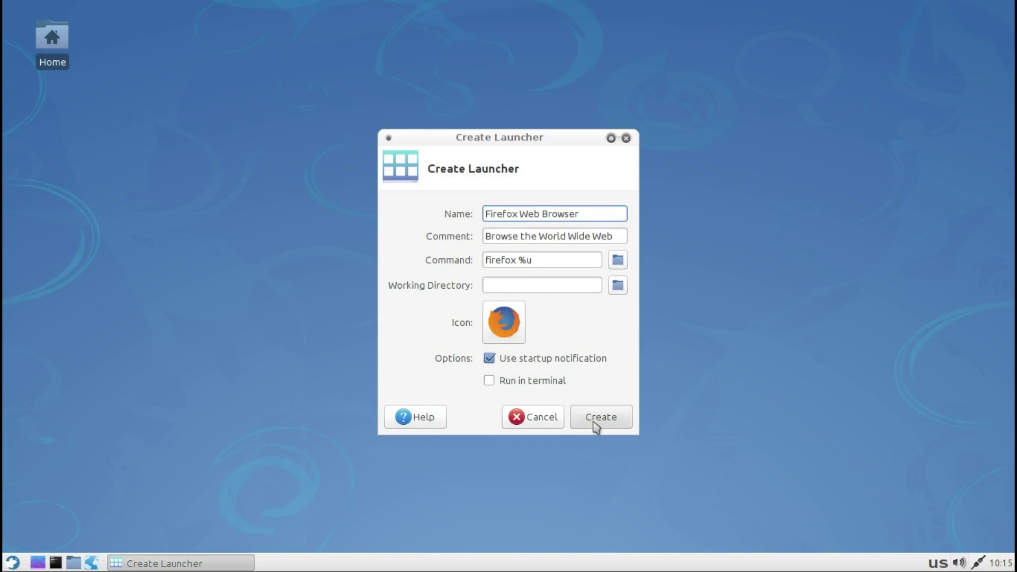
pyautogui.click(598, 424)
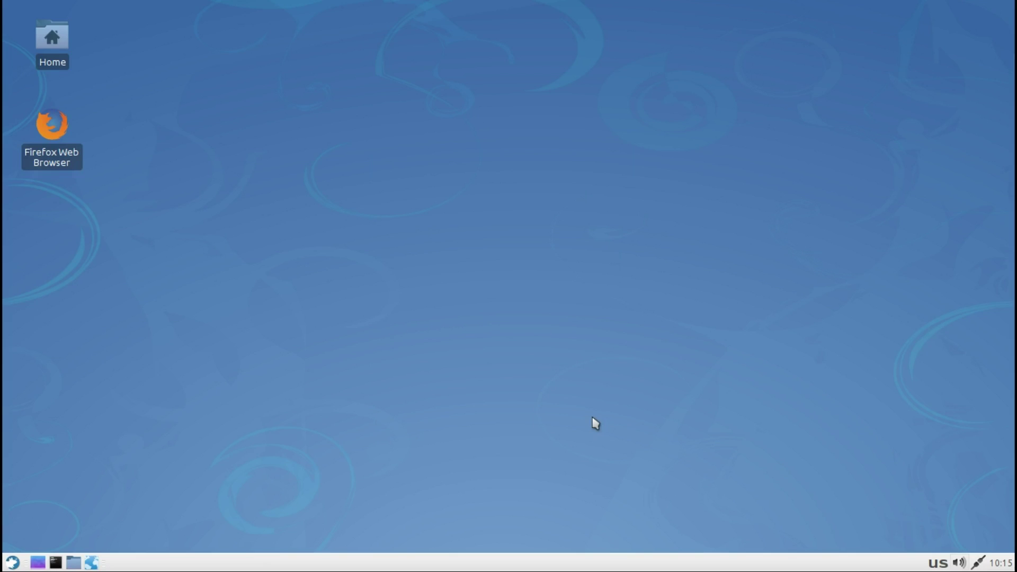
# Step: Launch the Firefox desktop launcher and mark it executable so Firefox opens
pyautogui.doubleClick(56, 133)
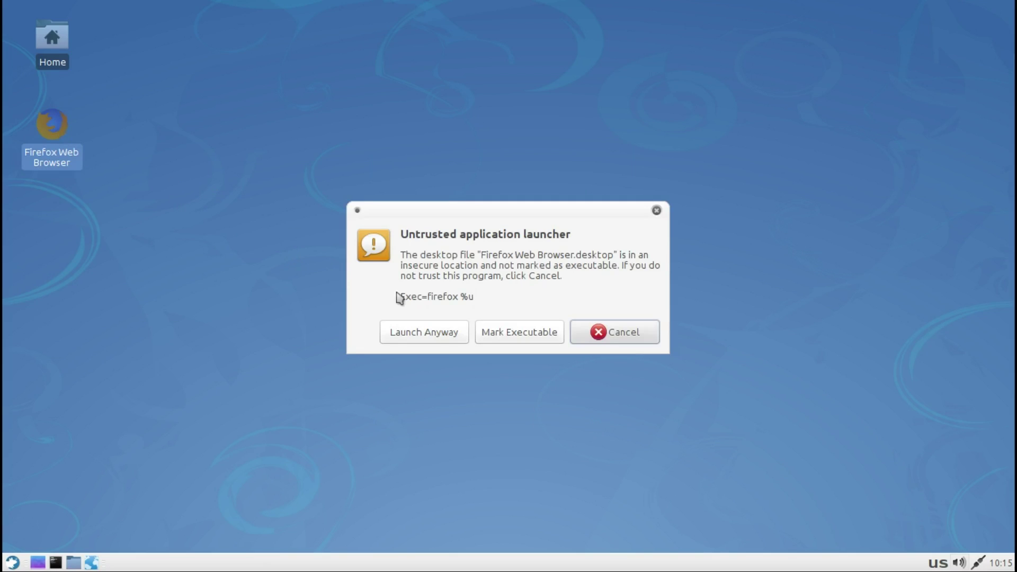
pyautogui.click(487, 333)
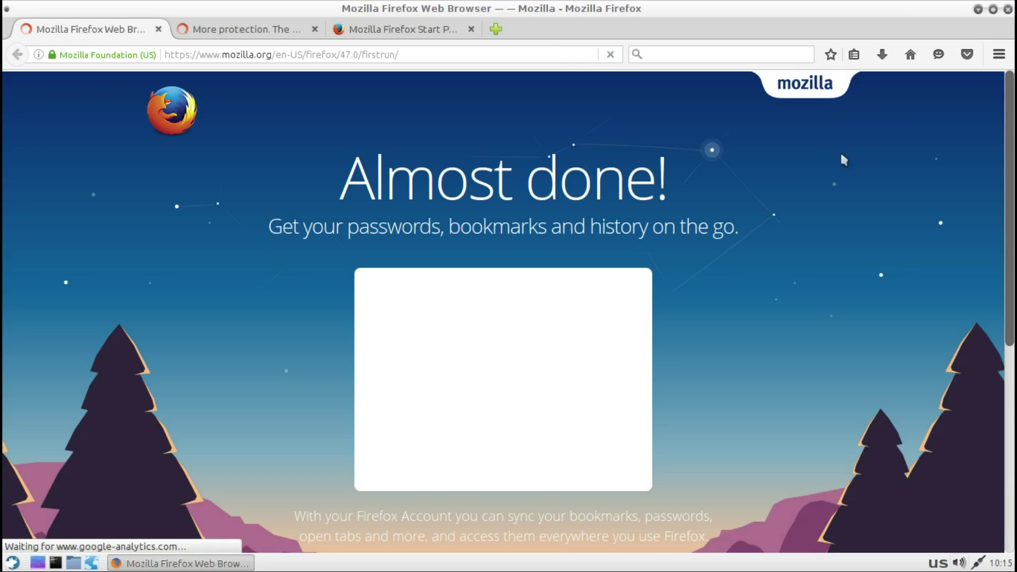
# Step: View Help > About Firefox showing version 47.0, close it, and minimize Firefox
pyautogui.click(997, 58)
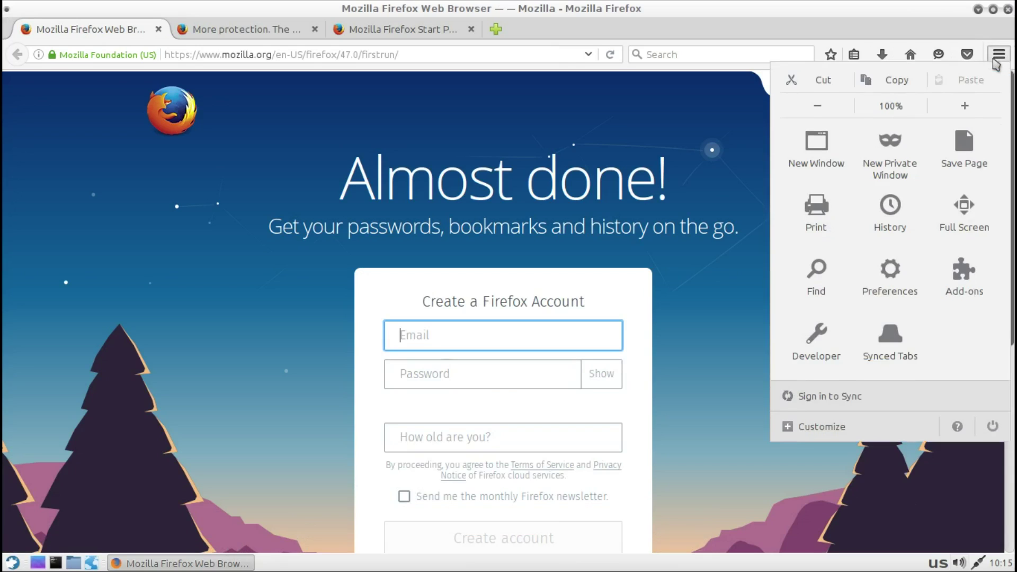
pyautogui.click(957, 433)
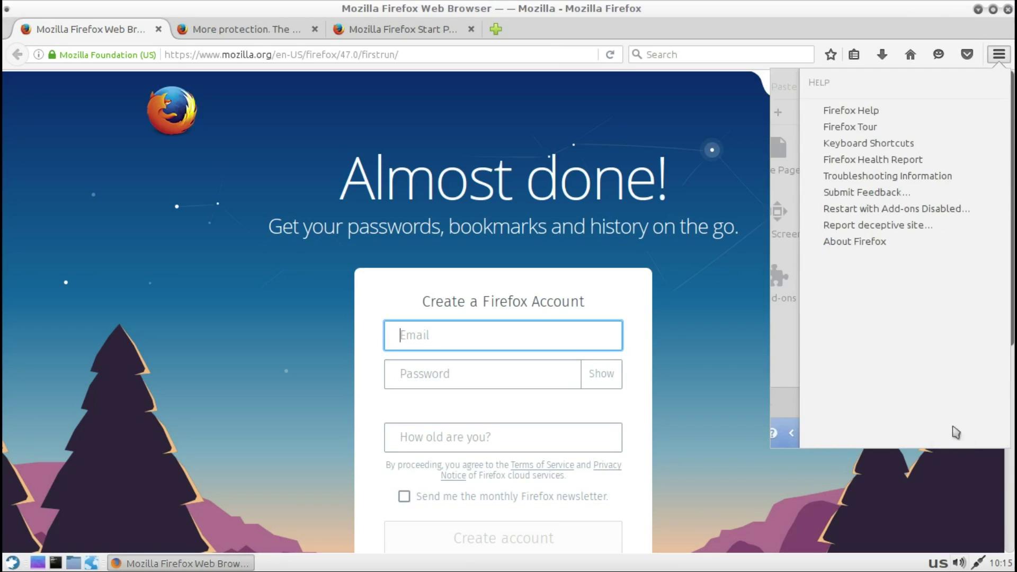
pyautogui.click(853, 241)
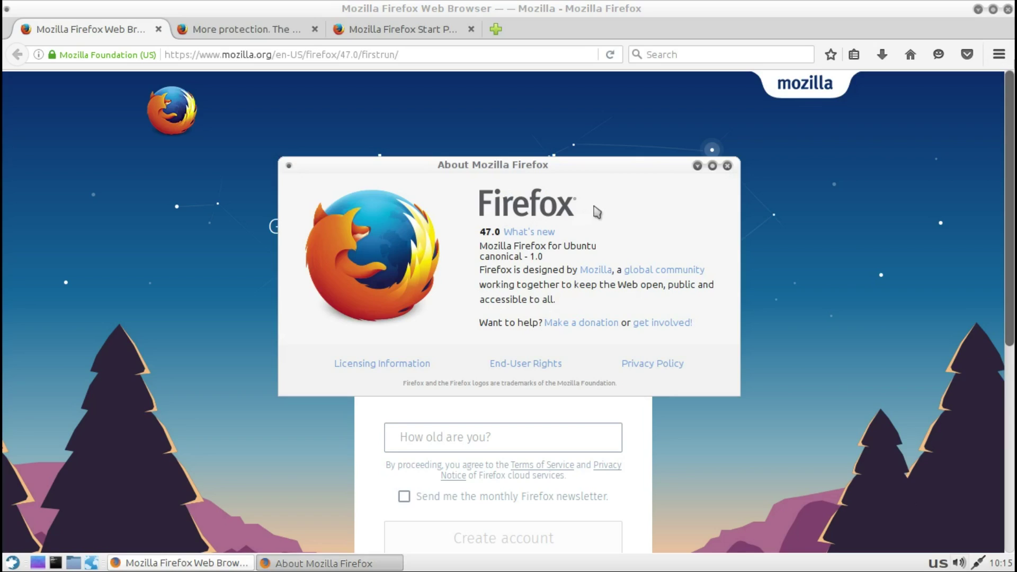
pyautogui.click(712, 166)
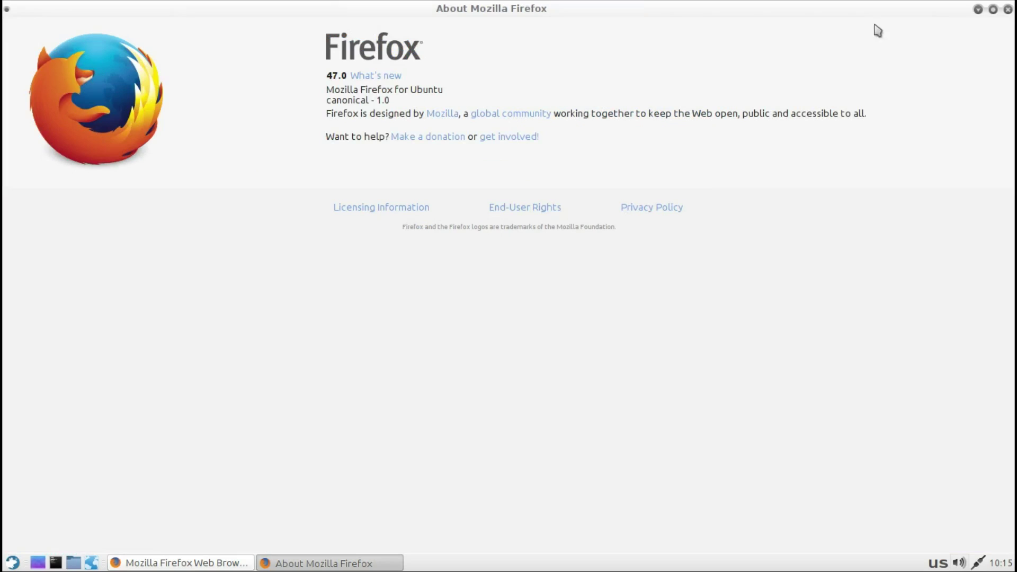
pyautogui.click(1008, 9)
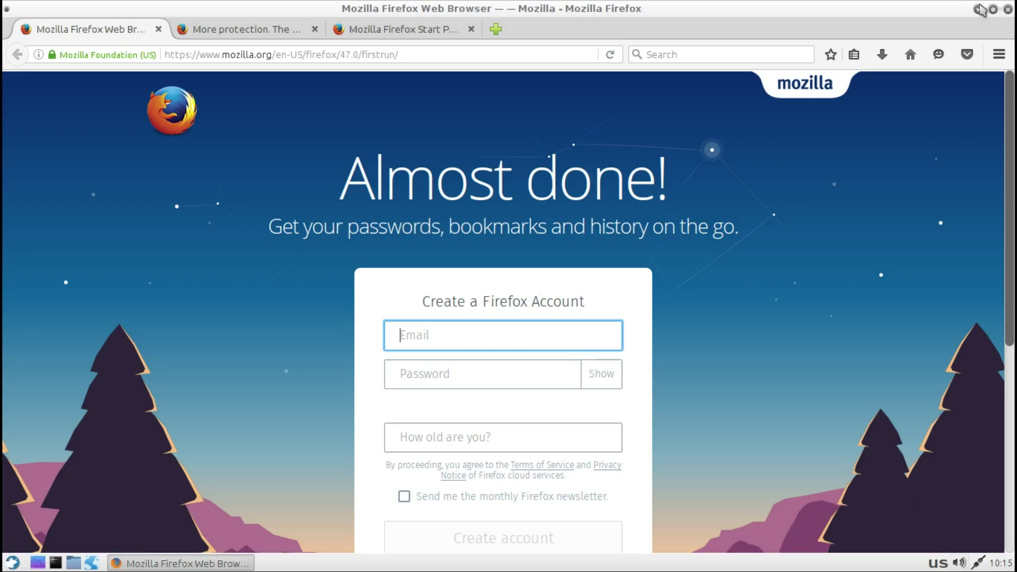
pyautogui.click(978, 9)
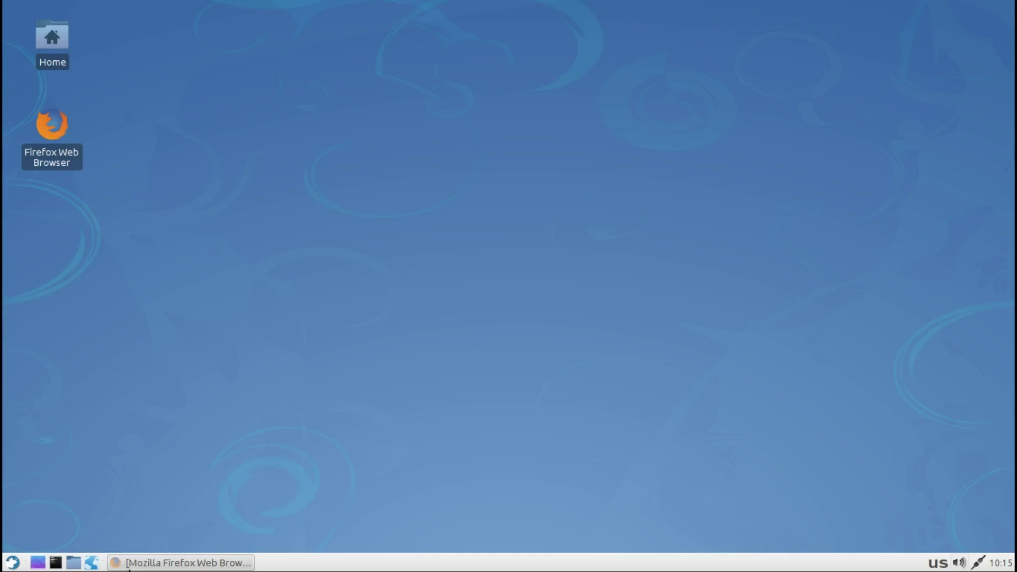
# Step: Close the minimized Firefox window from the taskbar, confirming closing all tabs
pyautogui.rightClick(138, 566)
pyautogui.click(132, 543)
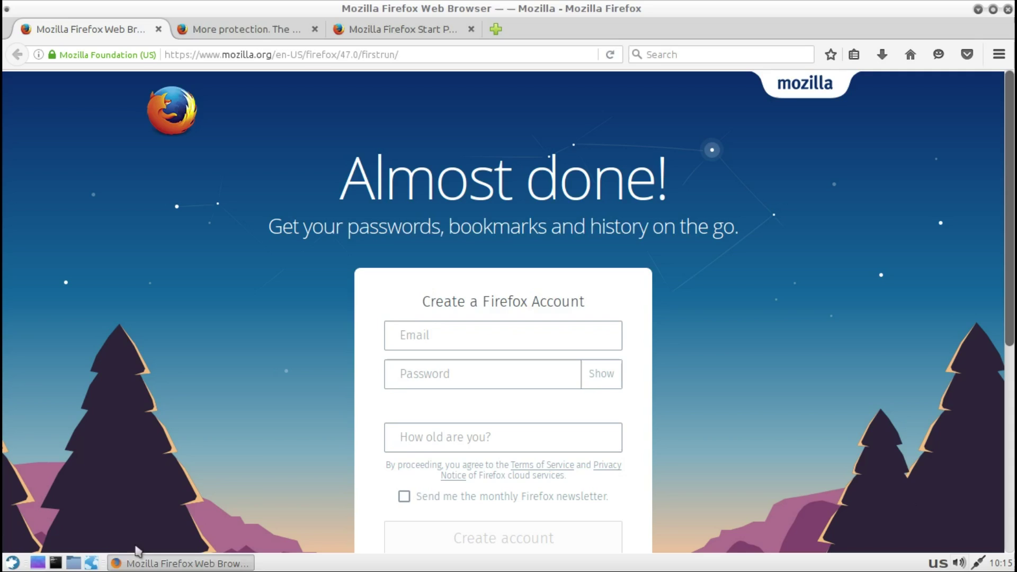
pyautogui.click(616, 316)
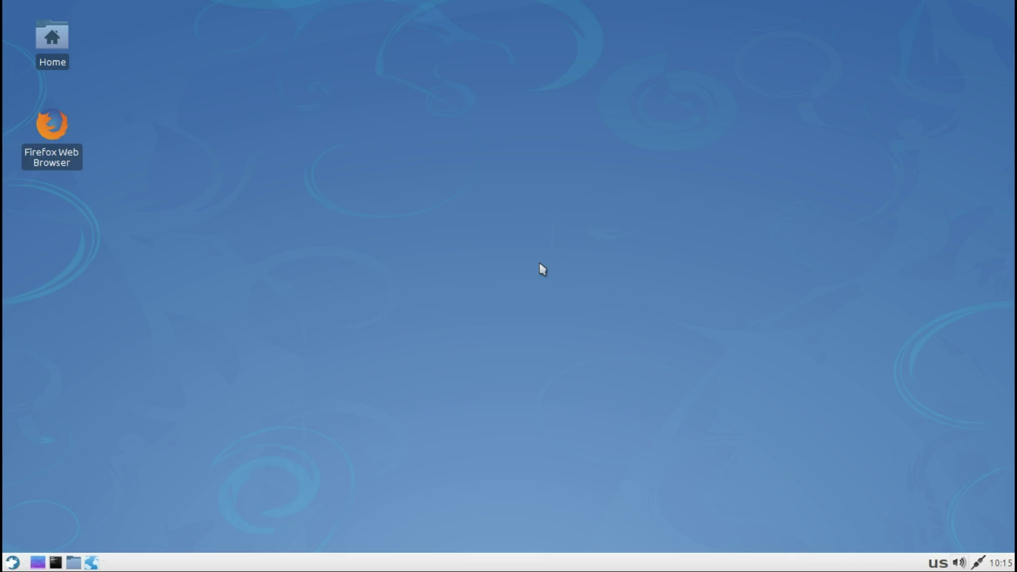
pyautogui.rightClick(542, 269)
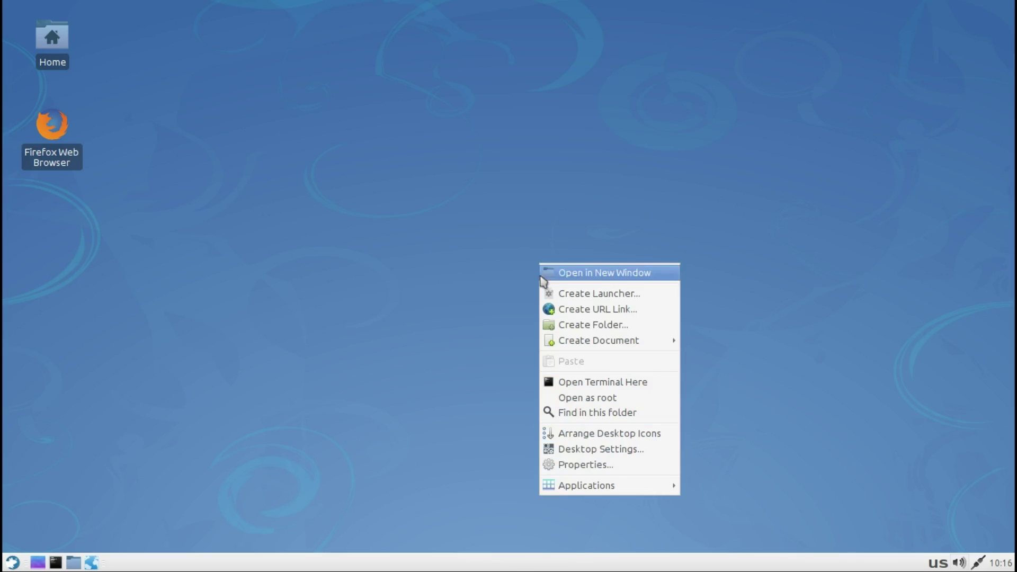
pyautogui.click(552, 311)
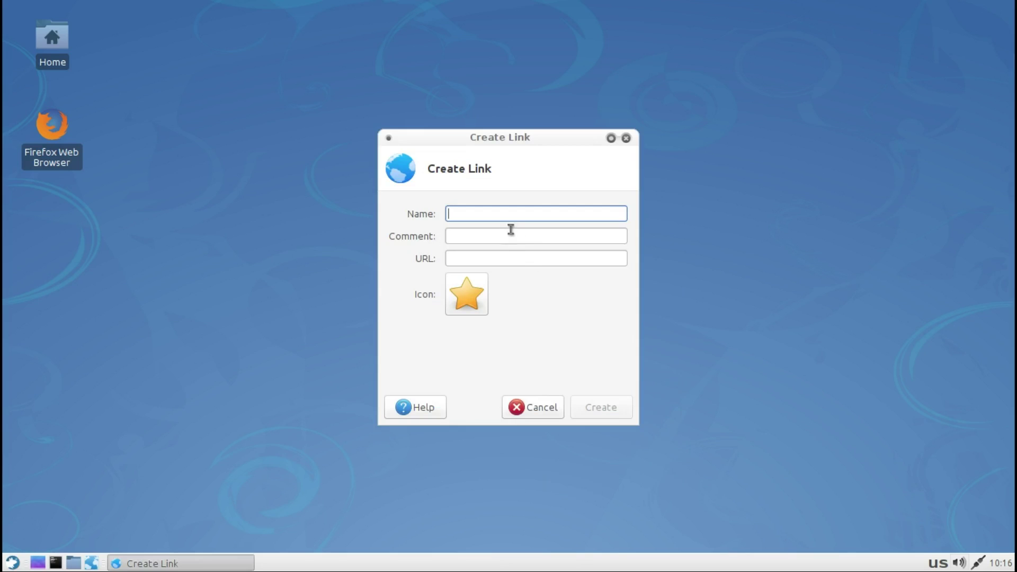
pyautogui.write('f')
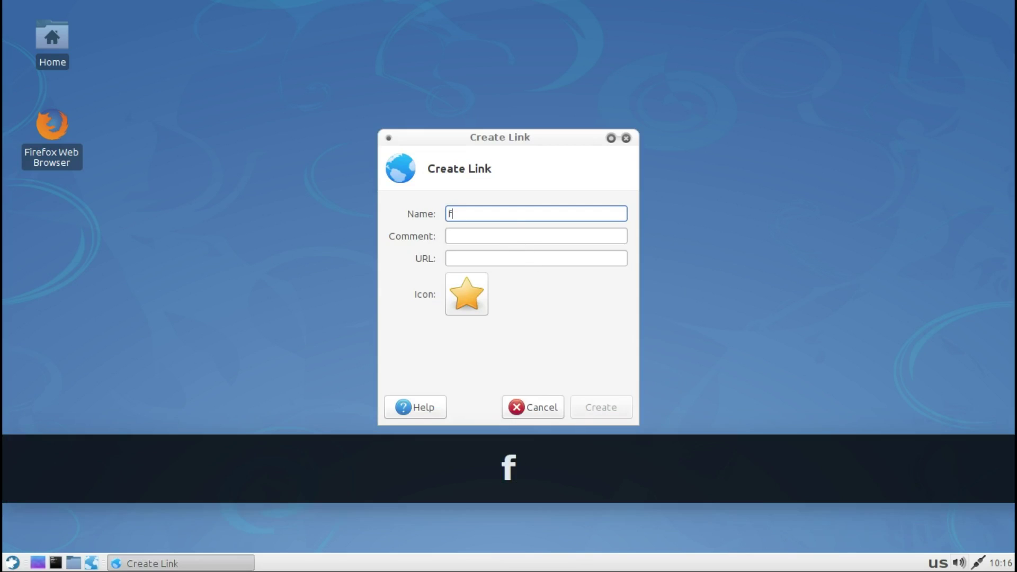
pyautogui.write('acebook')
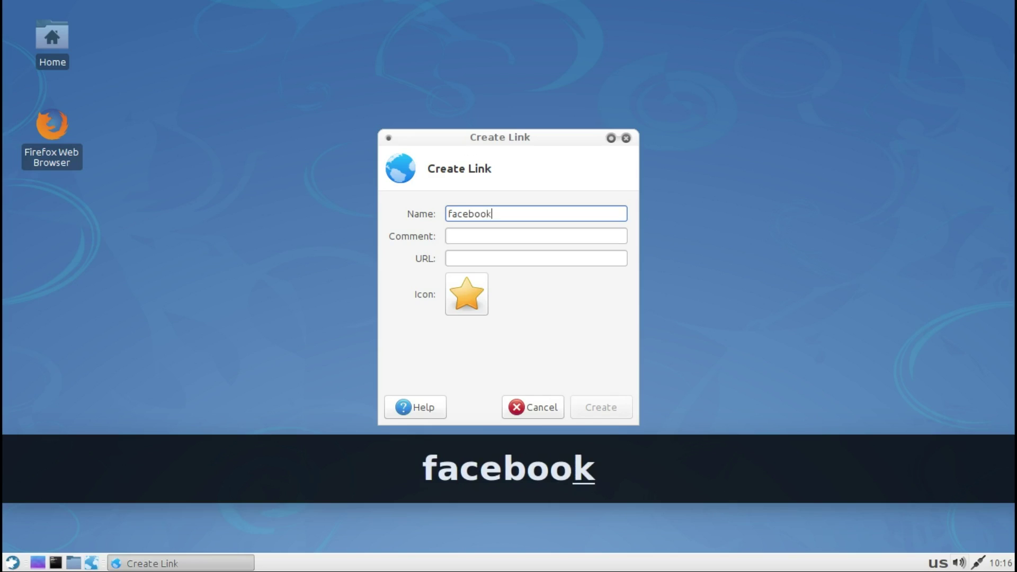
pyautogui.click(496, 235)
pyautogui.write('op')
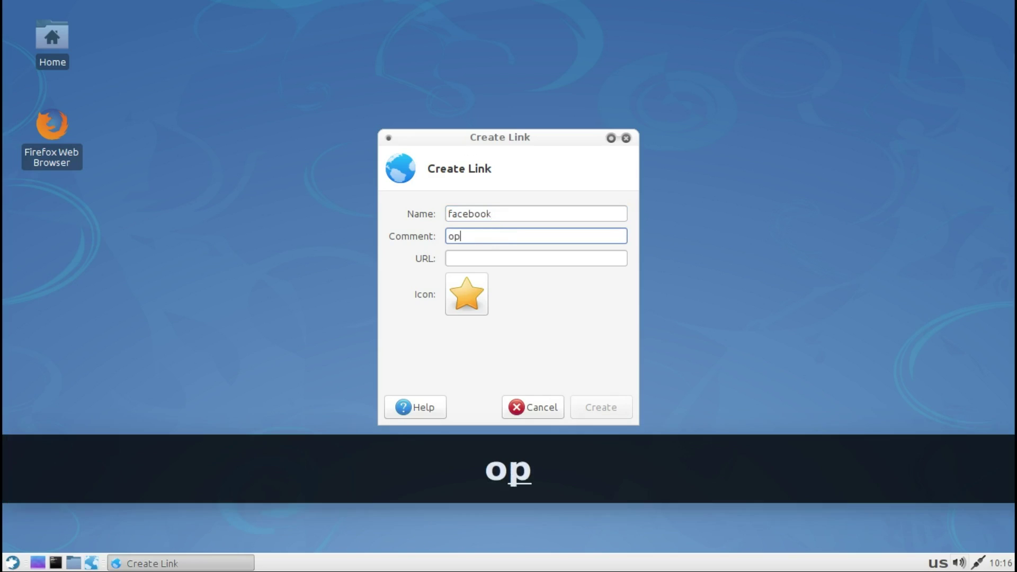
pyautogui.write('ens fa')
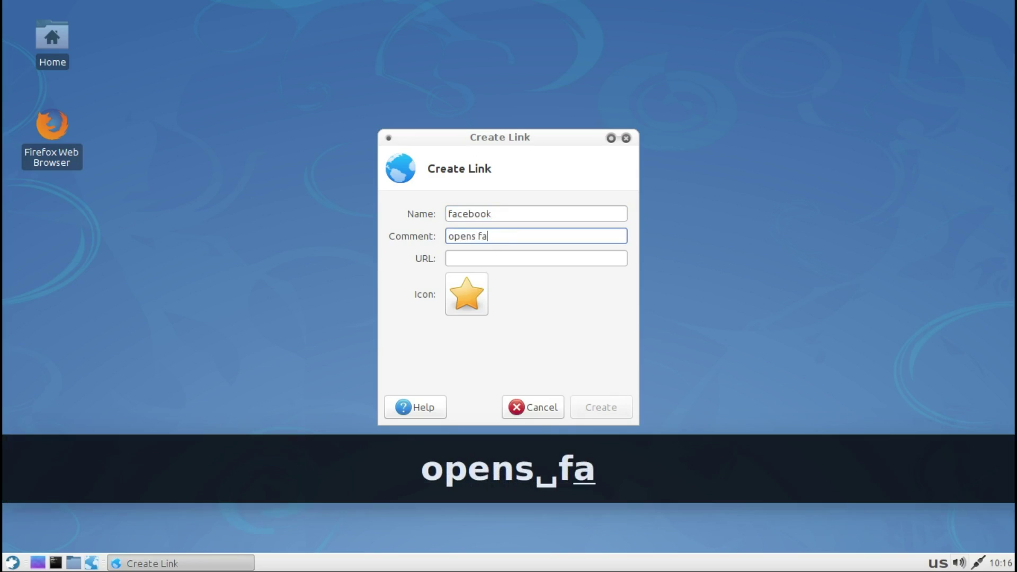
pyautogui.write('ceb')
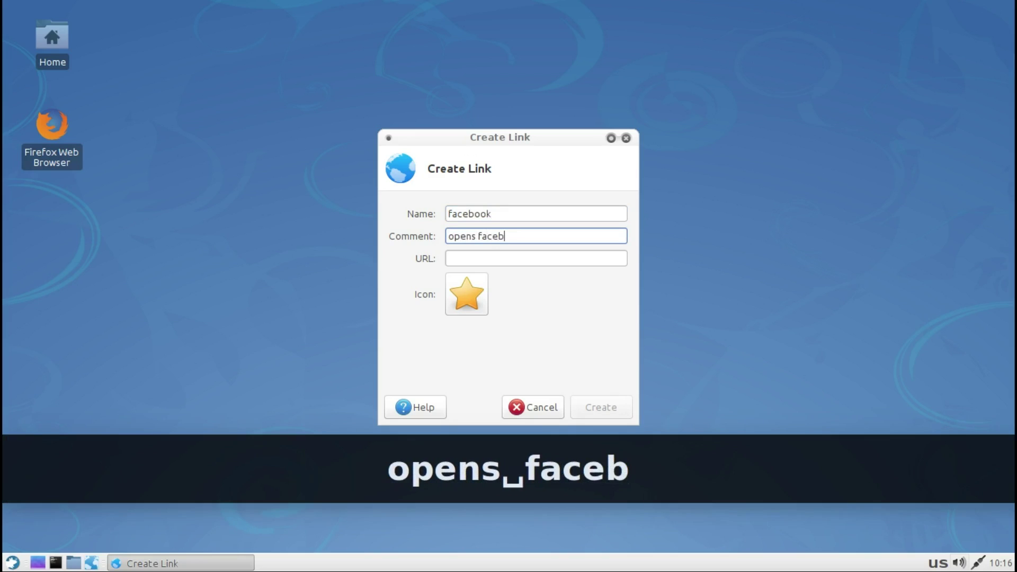
pyautogui.write('ook')
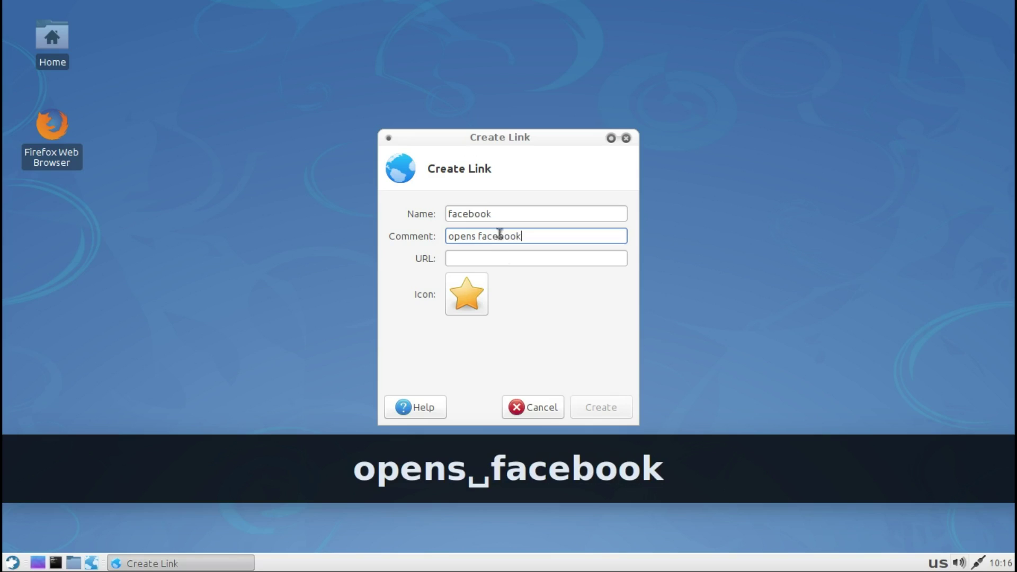
pyautogui.click(500, 256)
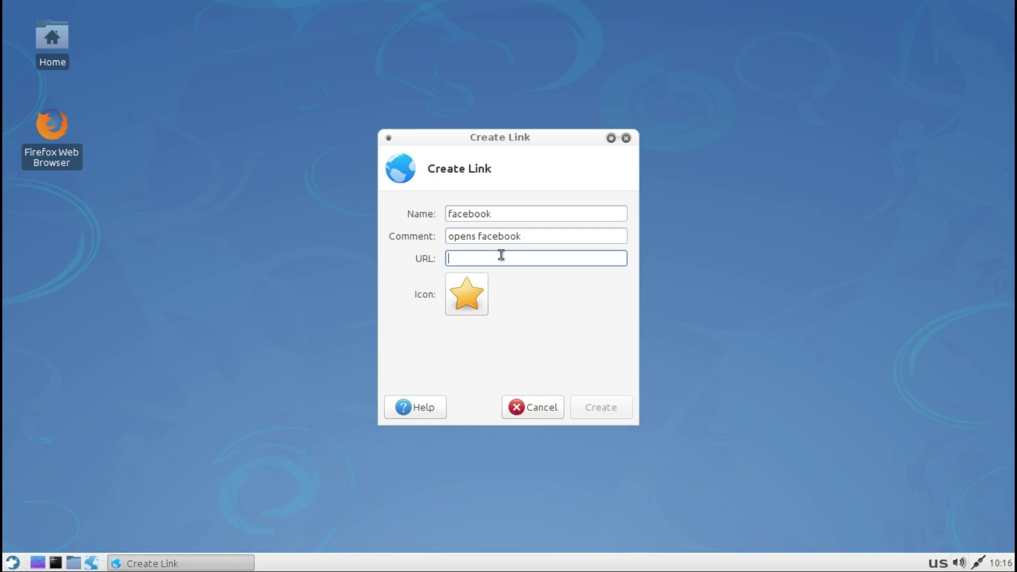
pyautogui.write('www.fa')
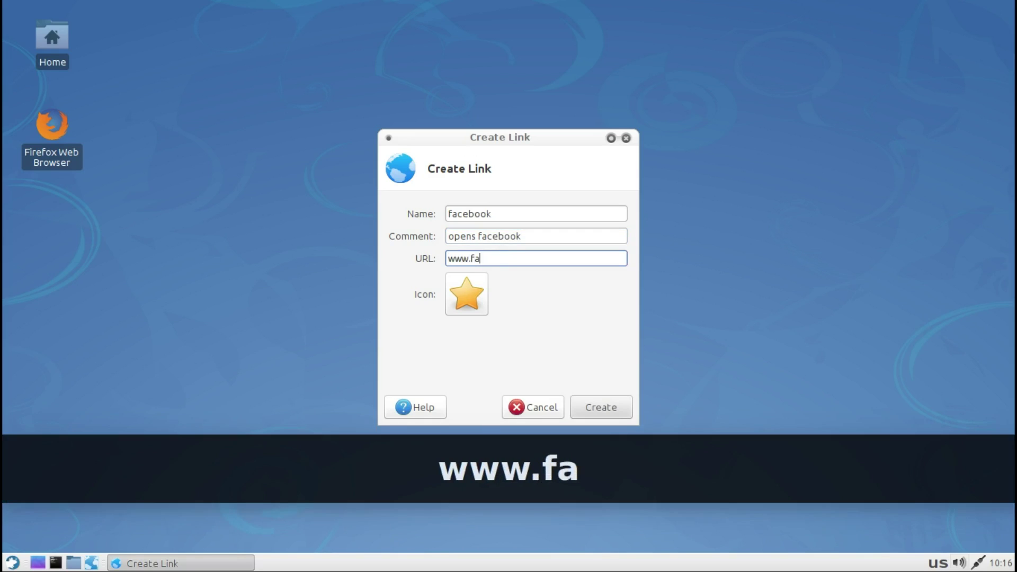
pyautogui.write('cebook.')
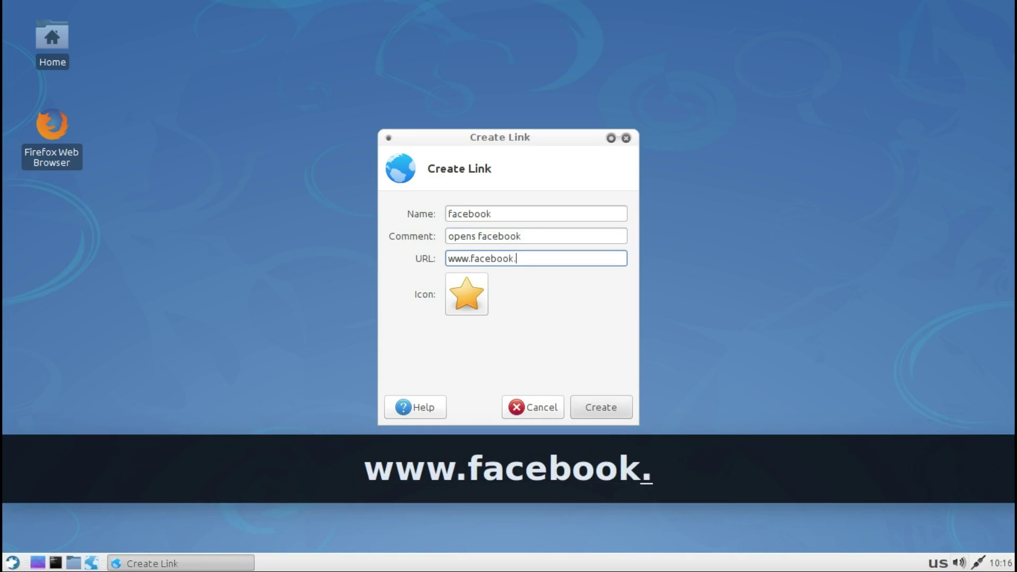
pyautogui.write('com')
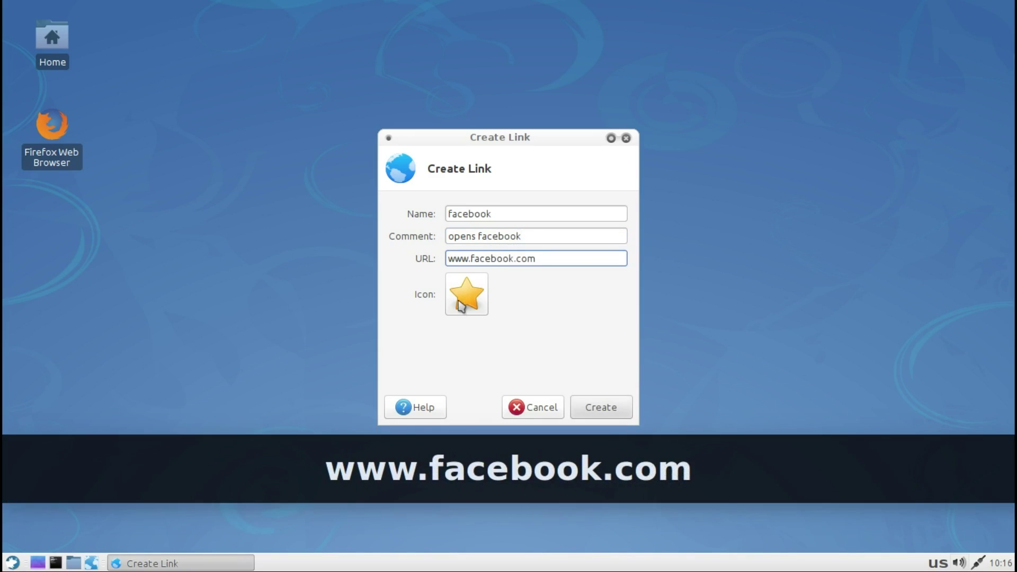
# Step: Choose the web-browser icon for the facebook link in the icon chooser
pyautogui.click(461, 306)
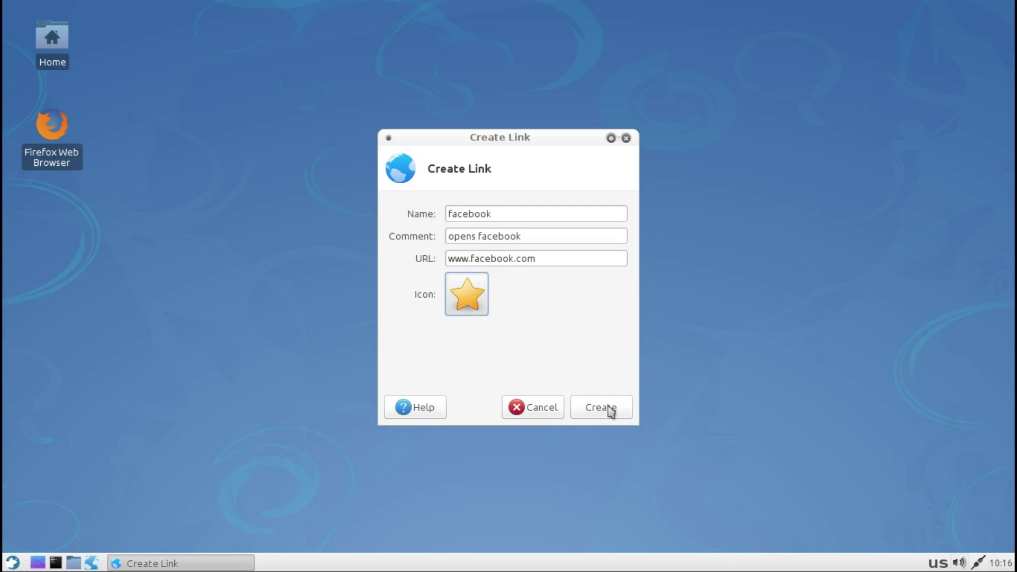
pyautogui.click(484, 296)
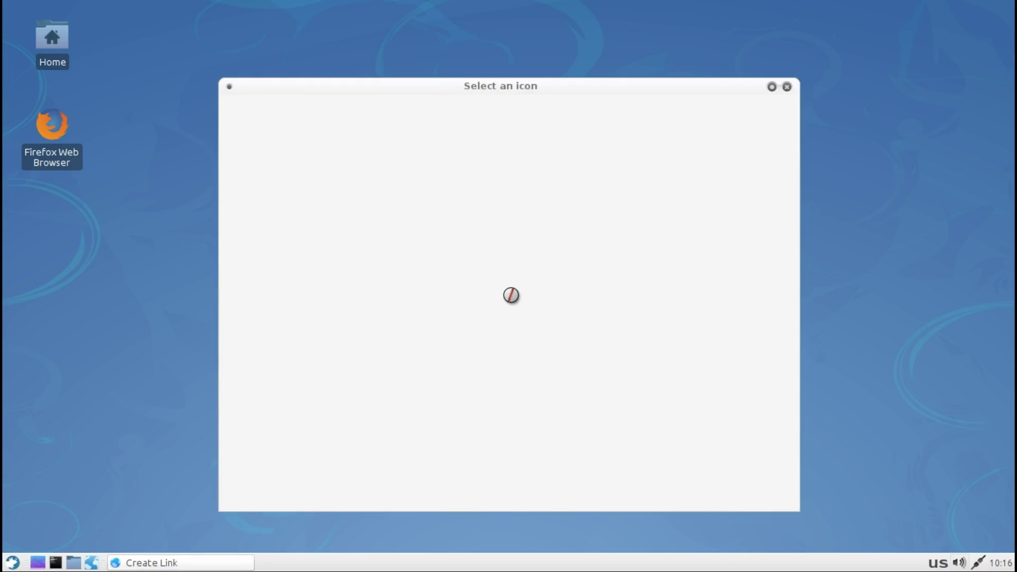
pyautogui.click(512, 295)
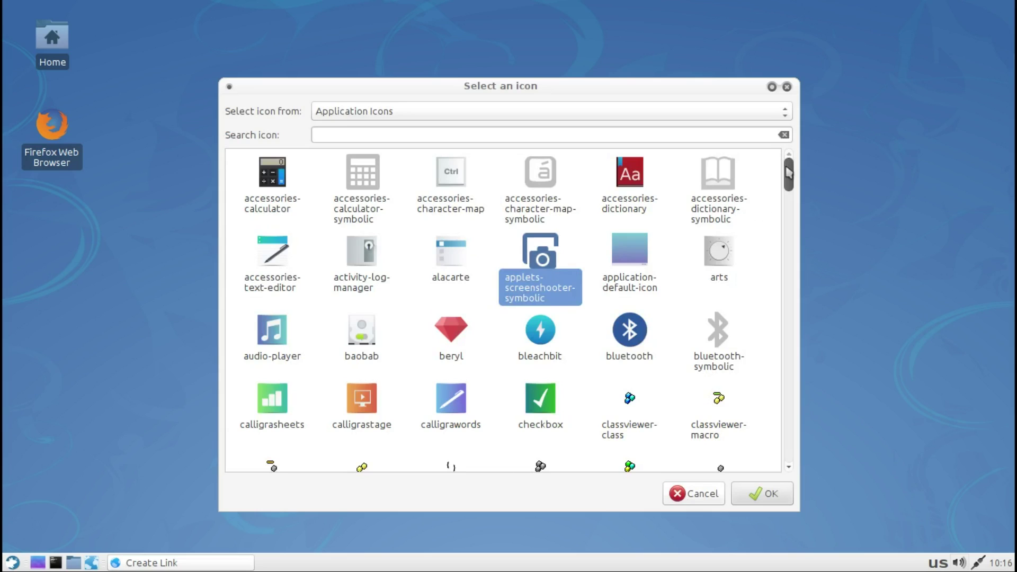
pyautogui.moveTo(789, 173); pyautogui.dragTo(807, 461)
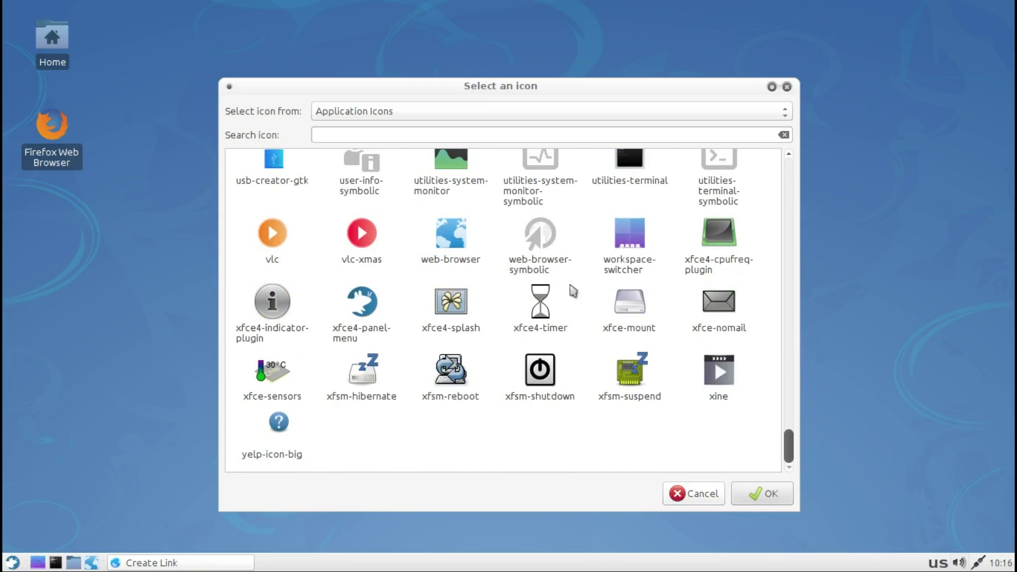
pyautogui.click(480, 258)
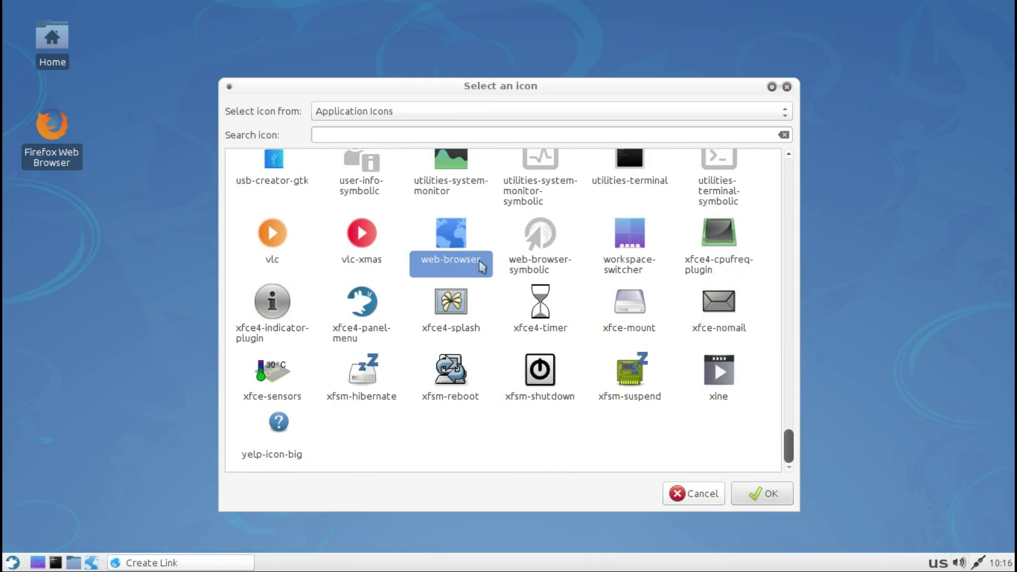
pyautogui.click(750, 491)
# Step: Create the facebook link, launch it and mark it executable, then close the Facebook window
pyautogui.click(601, 409)
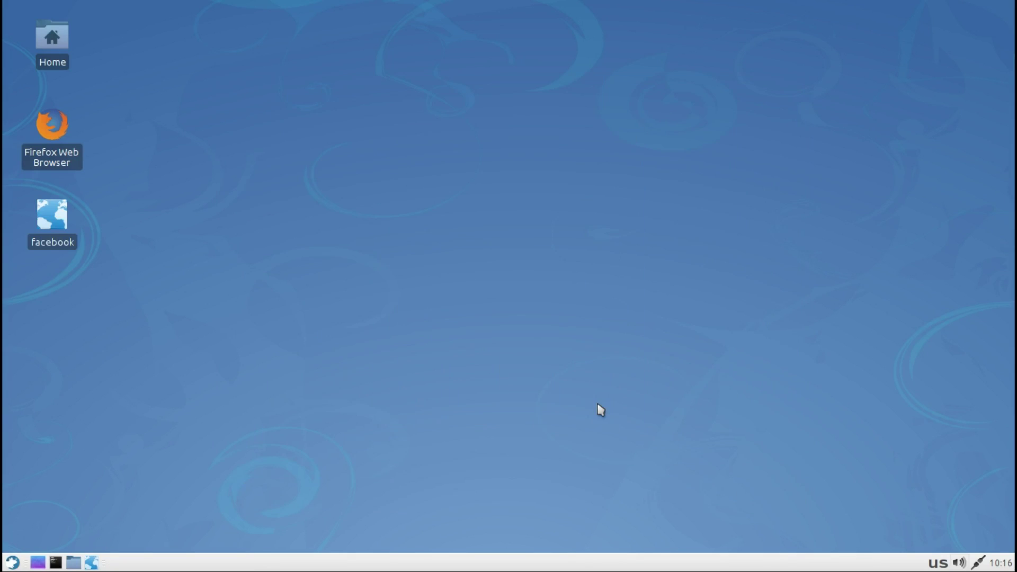
pyautogui.doubleClick(57, 220)
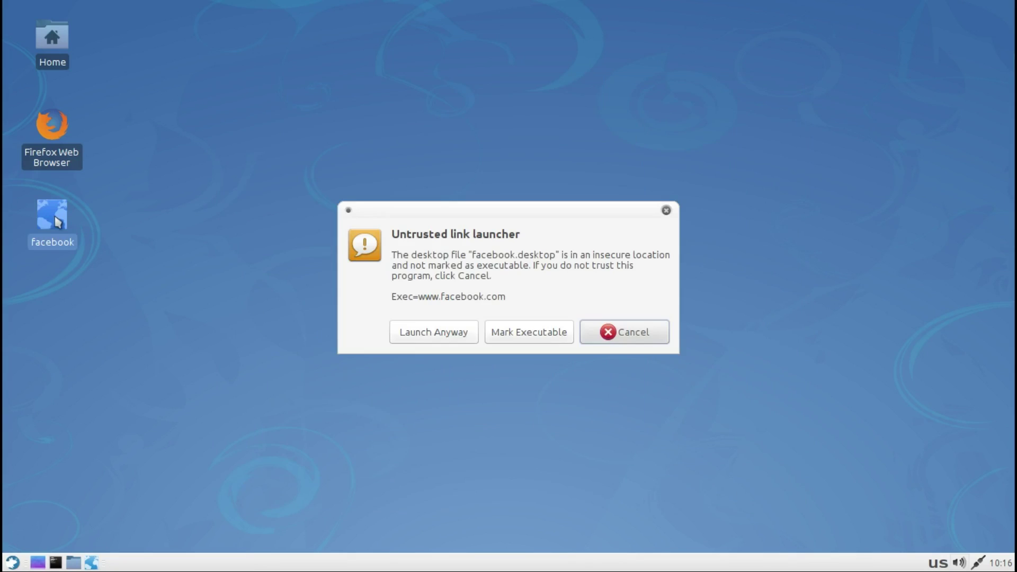
pyautogui.click(514, 337)
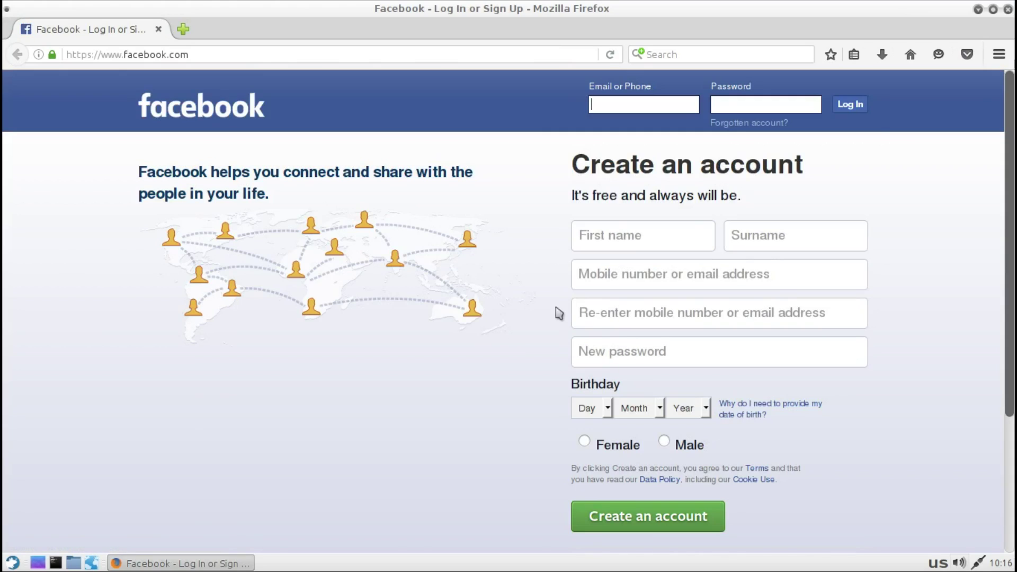
pyautogui.click(1007, 10)
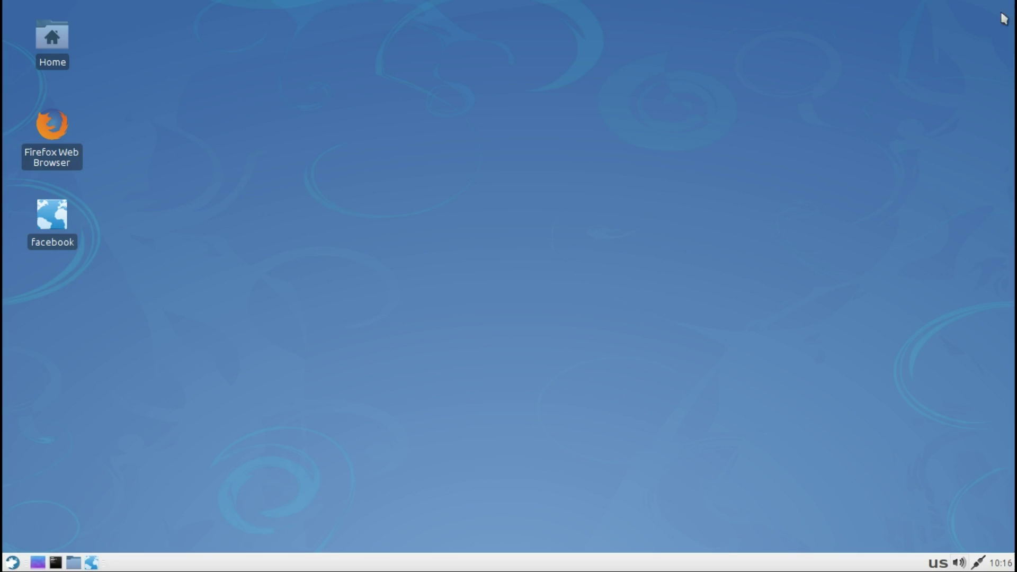
# Step: Create a desktop folder with the default name New Folder
pyautogui.rightClick(554, 176)
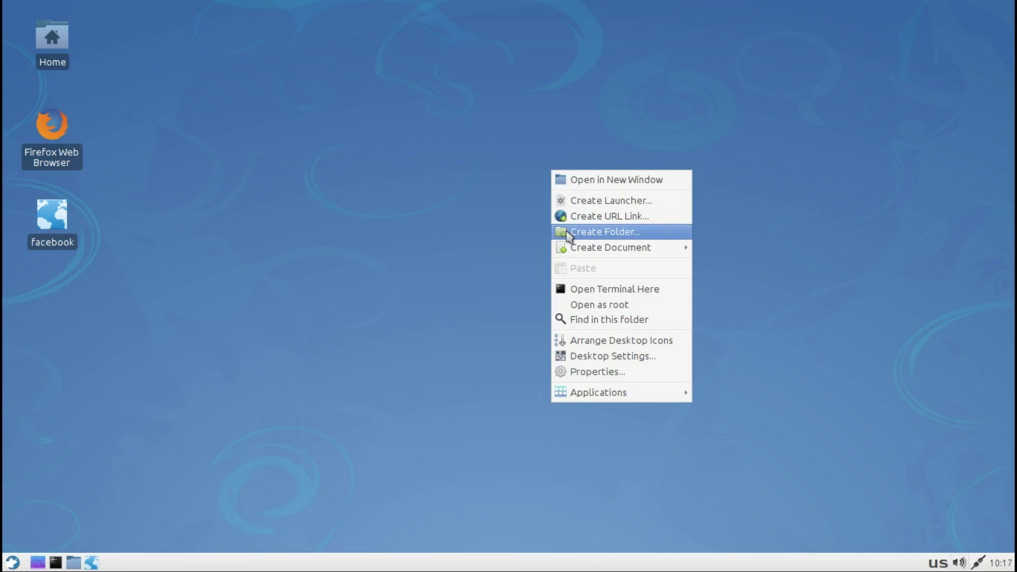
pyautogui.click(568, 232)
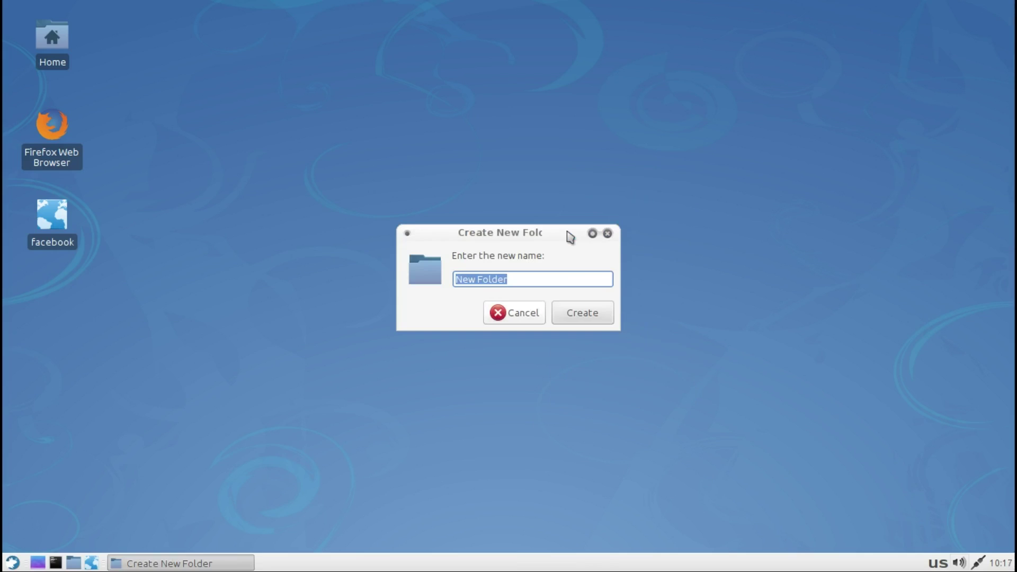
pyautogui.click(587, 321)
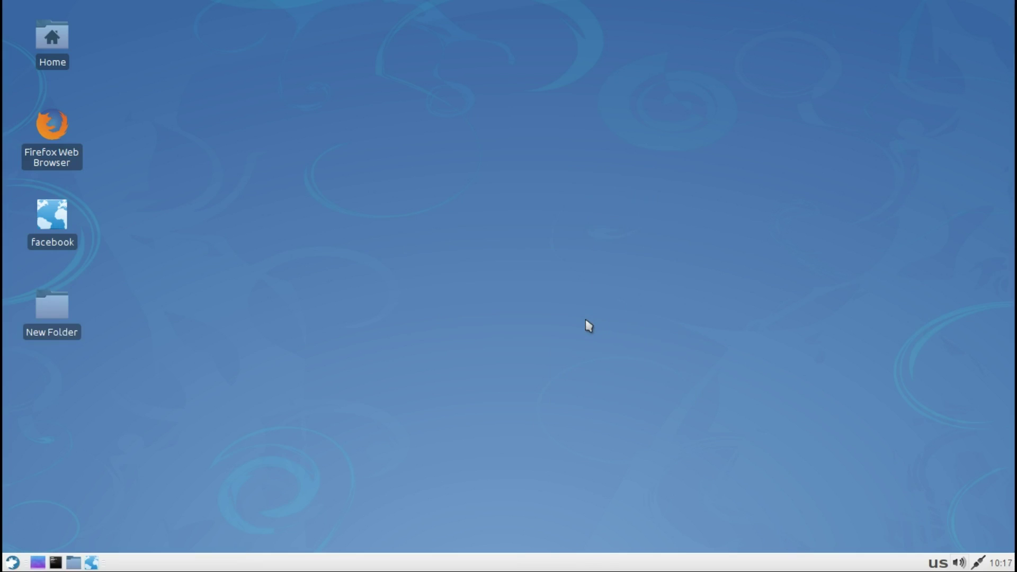
# Step: Create an empty desktop document with the default name New File
pyautogui.rightClick(587, 324)
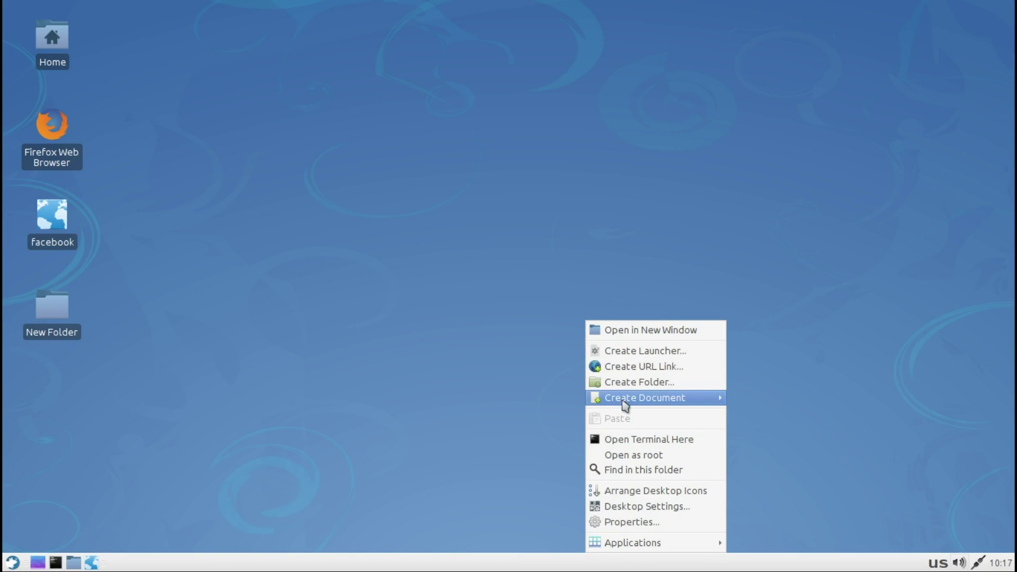
pyautogui.moveTo(627, 402)
pyautogui.click(775, 418)
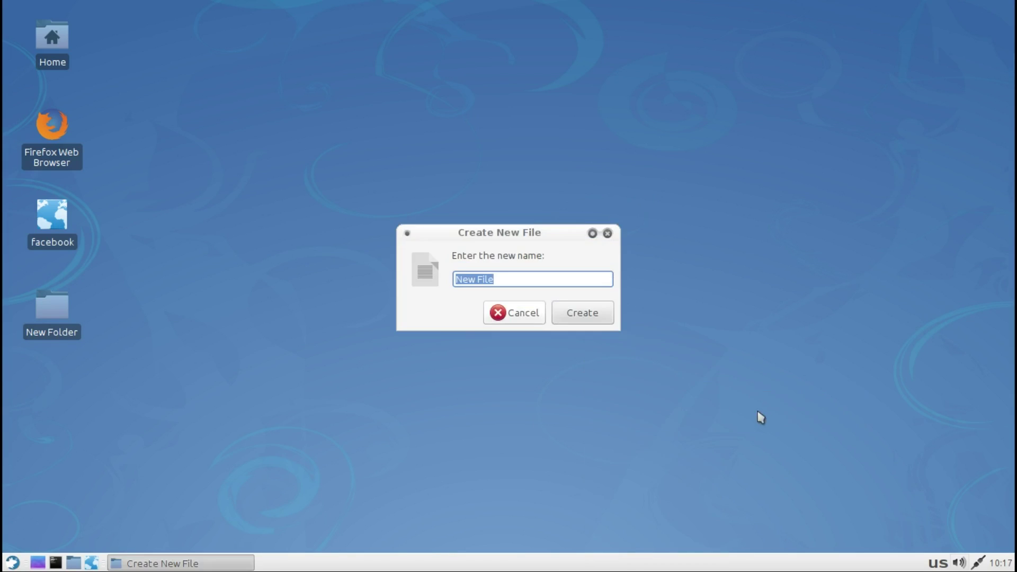
pyautogui.click(578, 314)
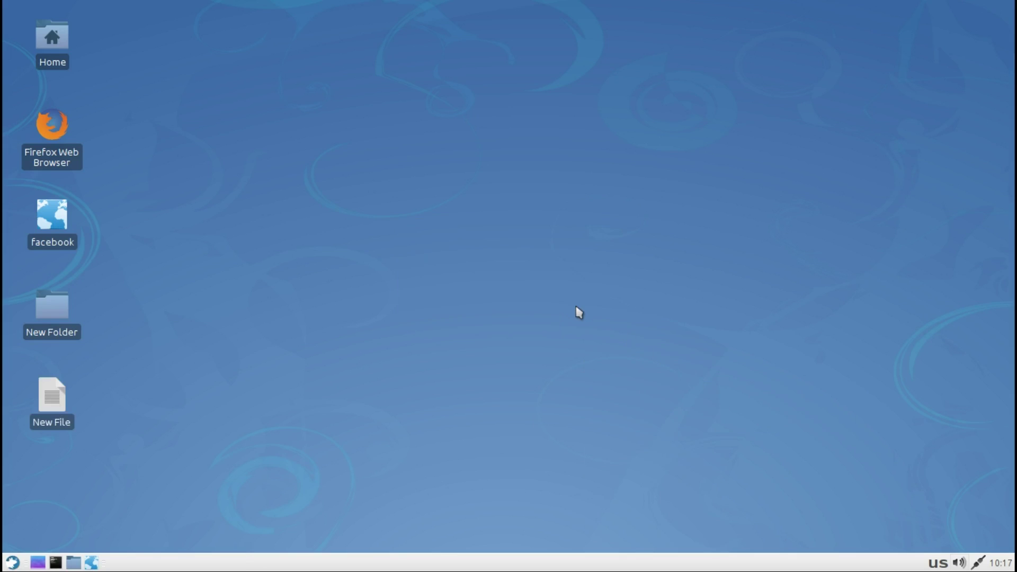
pyautogui.rightClick(576, 307)
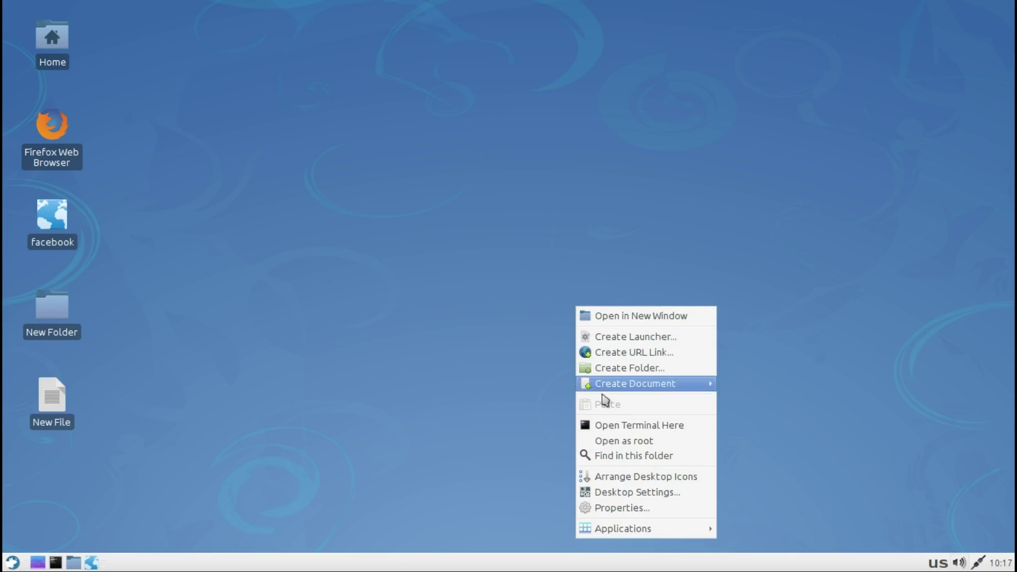
pyautogui.click(613, 431)
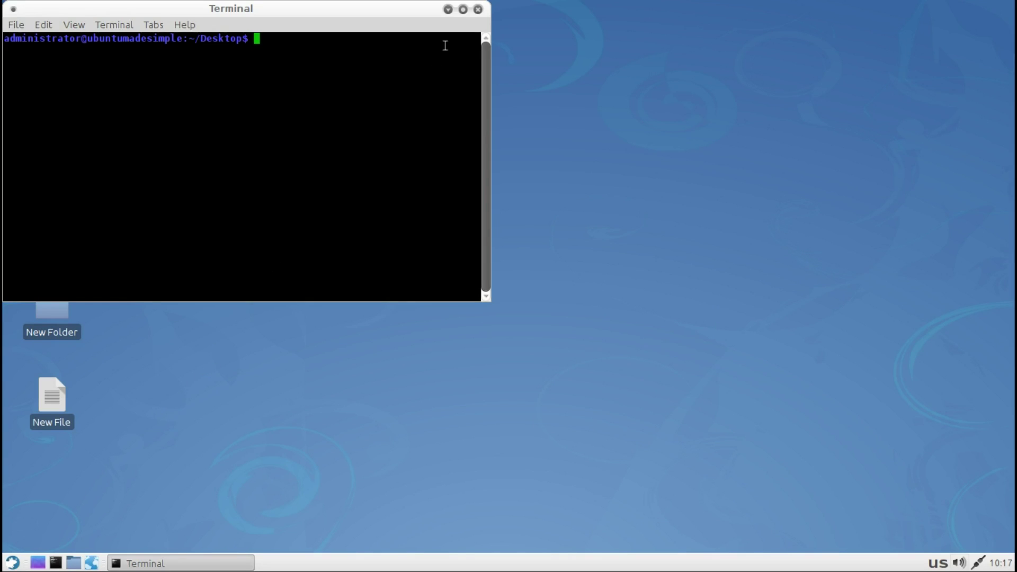
pyautogui.click(479, 10)
# Step: Open the Desktop folder as root in Thunar, entering the administrator password
pyautogui.rightClick(456, 82)
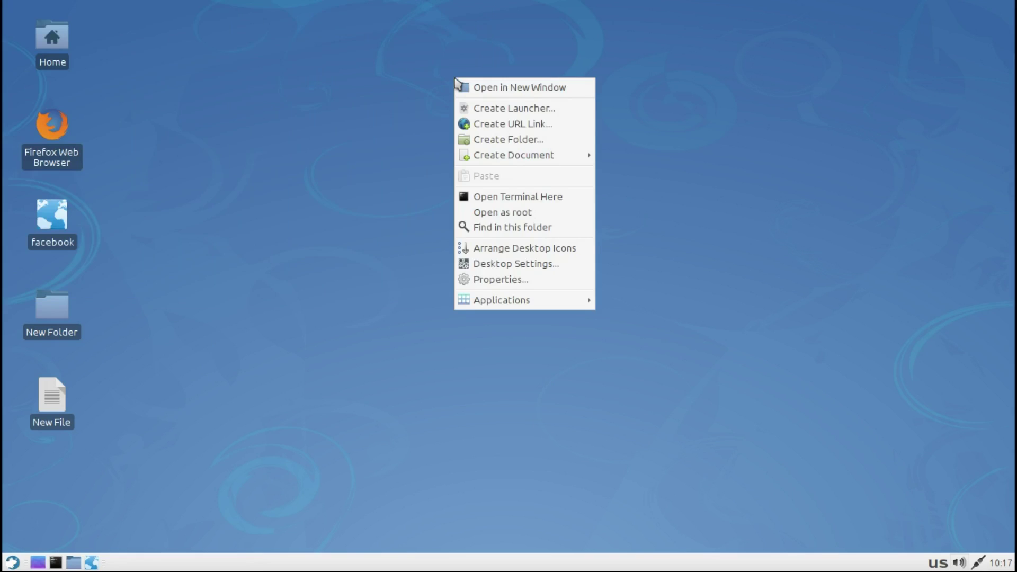
pyautogui.click(477, 214)
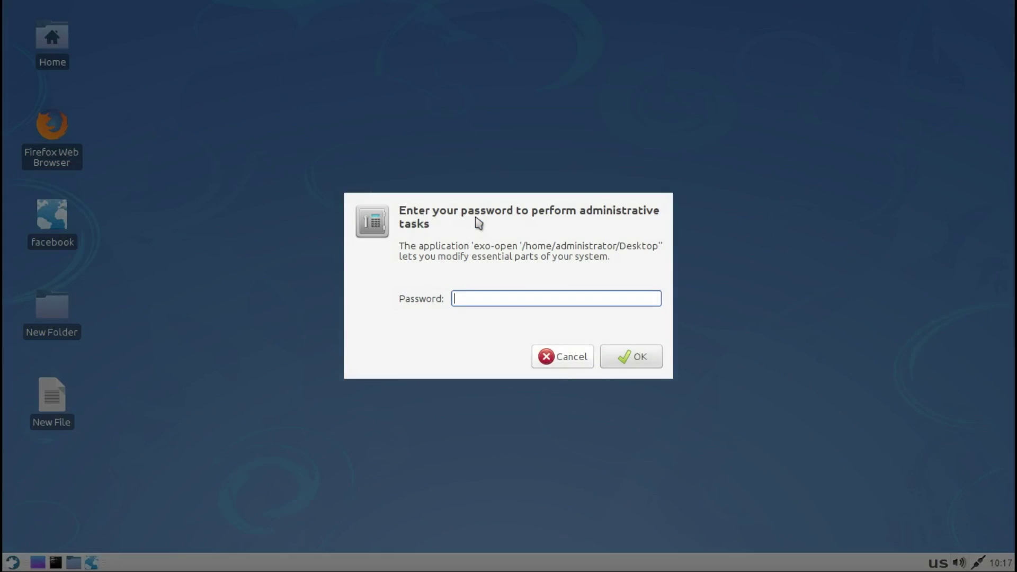
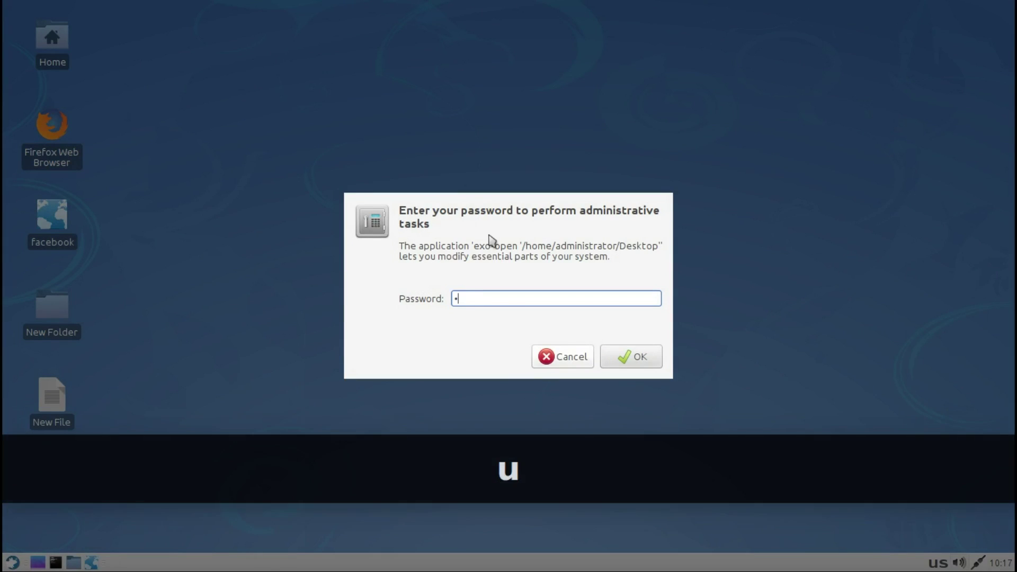
pyautogui.click(623, 359)
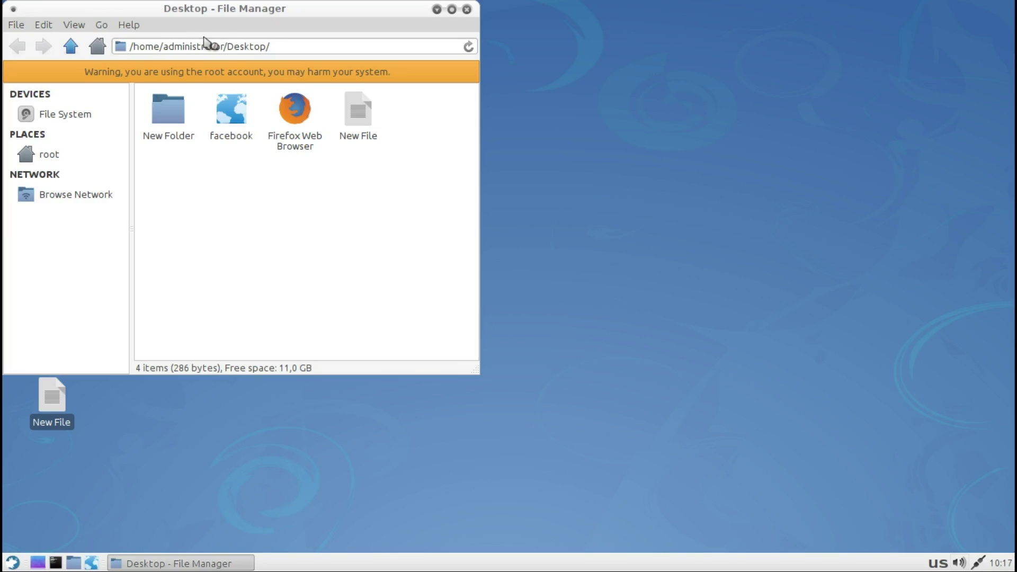
# Step: Close the root file manager and search the Desktop folder for 'new' in Catfish
pyautogui.click(466, 9)
pyautogui.rightClick(462, 168)
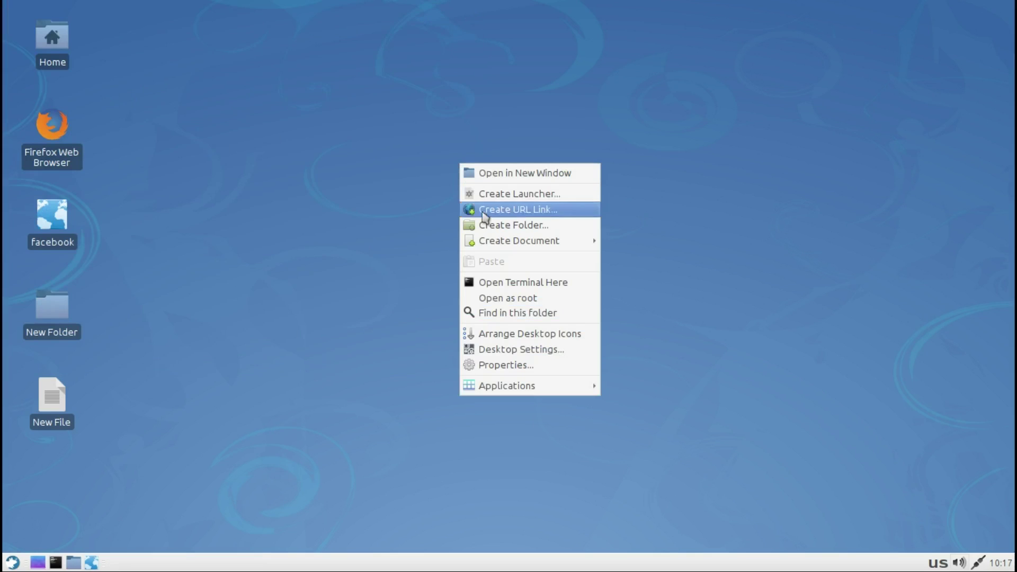
pyautogui.click(499, 315)
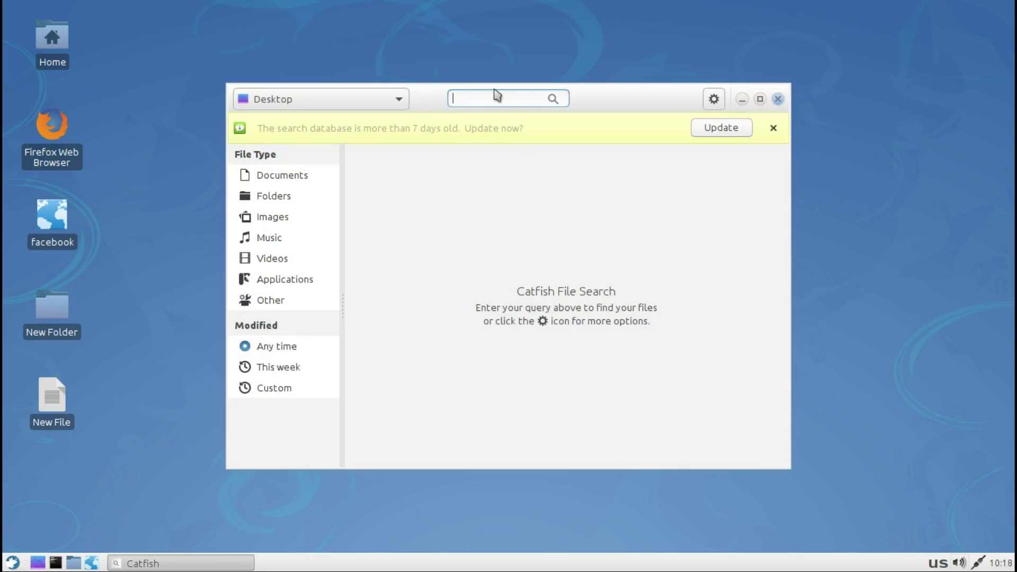
pyautogui.write('new')
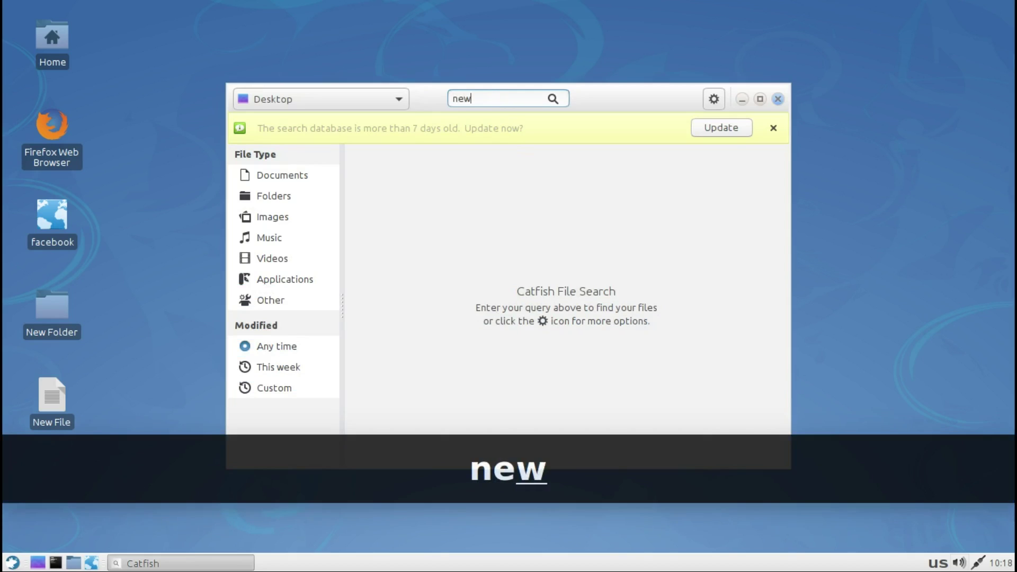
pyautogui.press('Return')
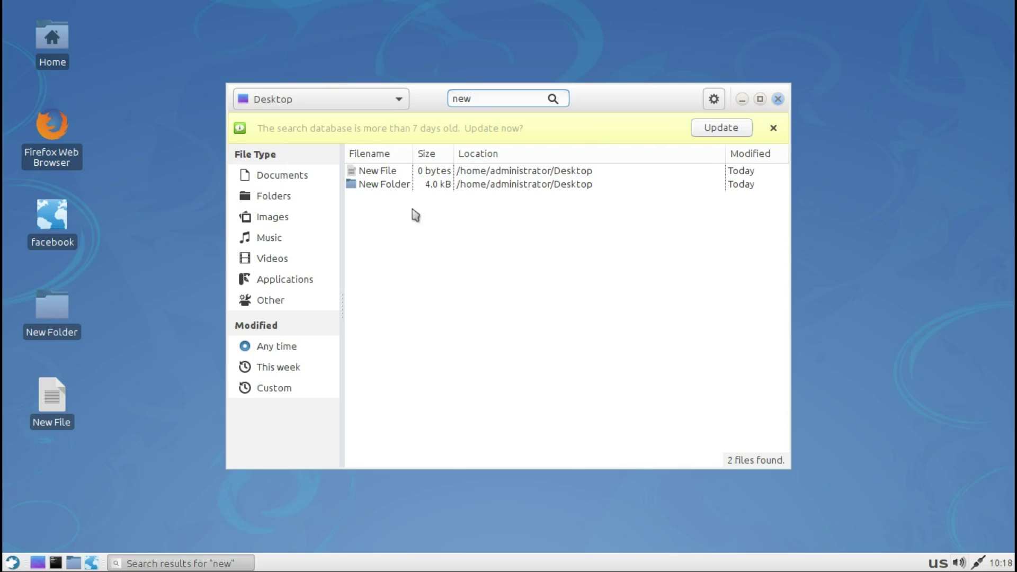
# Step: Close Catfish and use Arrange Desktop Icons to reorder the desktop icons
pyautogui.click(777, 99)
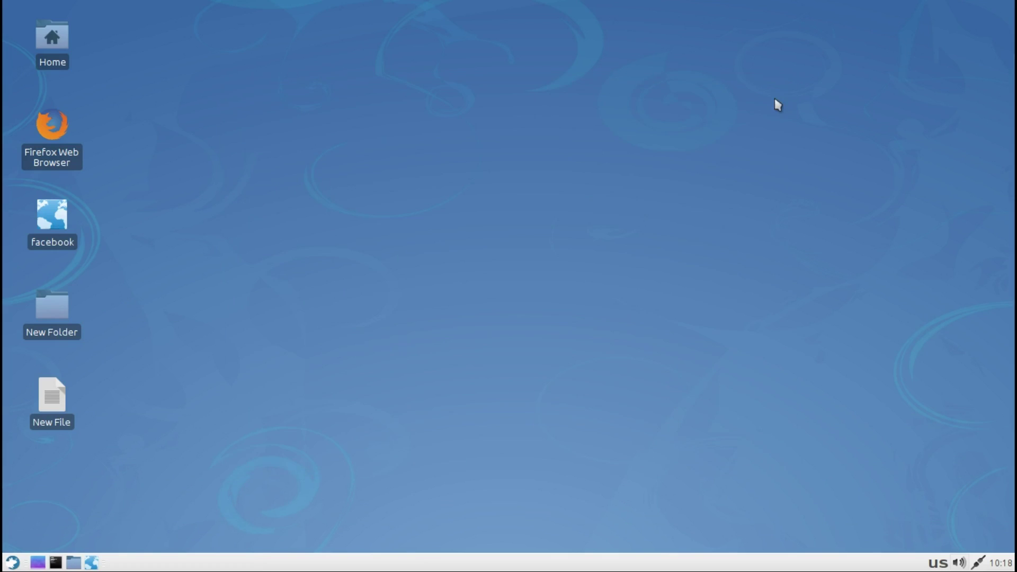
pyautogui.rightClick(524, 79)
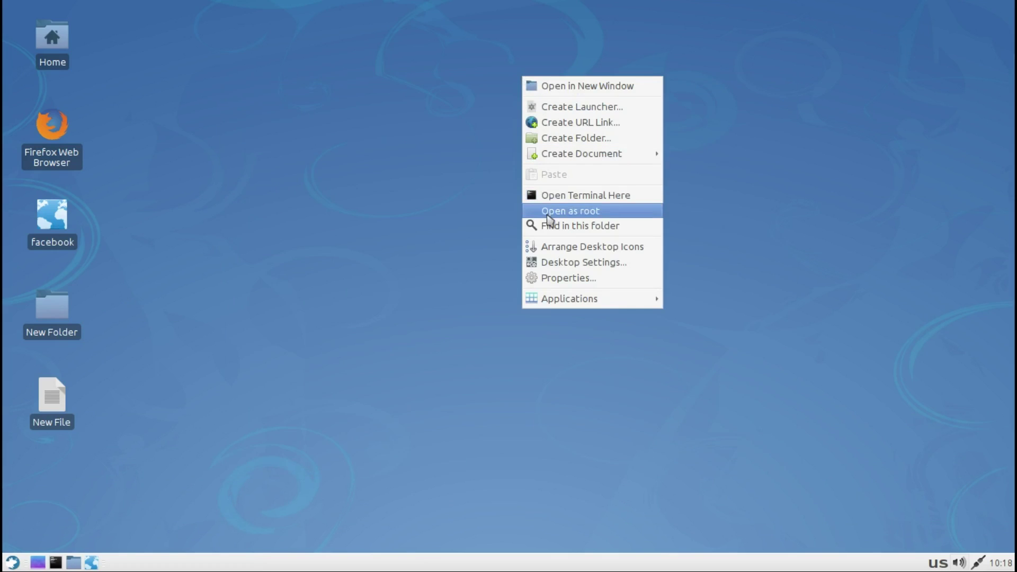
pyautogui.click(560, 252)
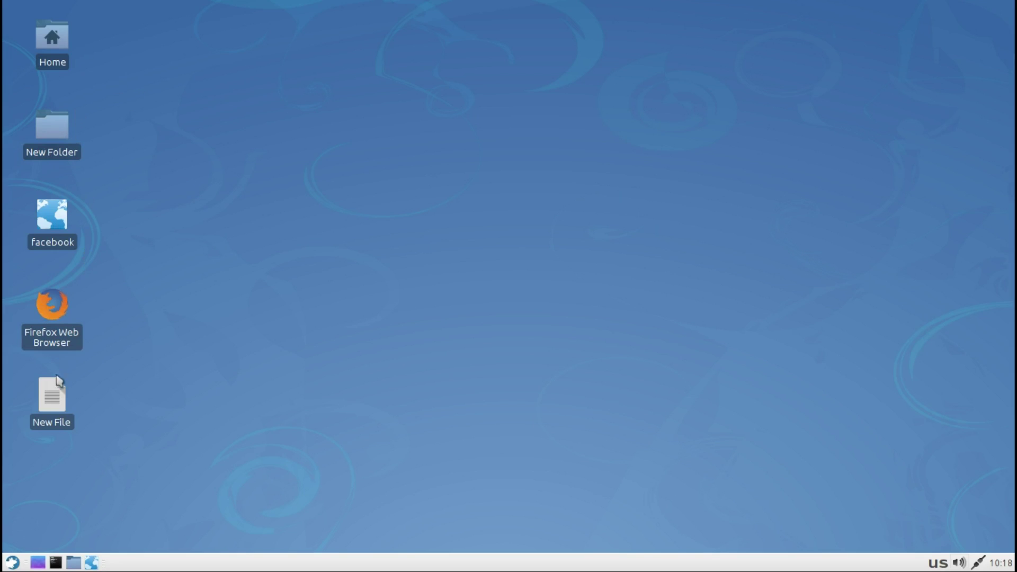
# Step: Open Desktop Settings and choose the dark Linux 'Join the Revolution!' image as wallpaper
pyautogui.rightClick(402, 201)
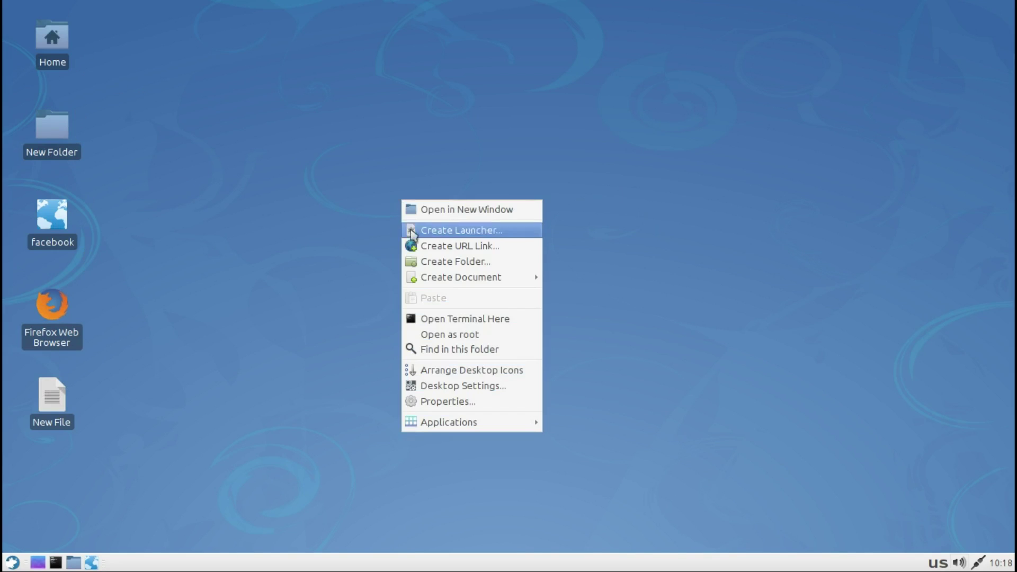
pyautogui.click(442, 392)
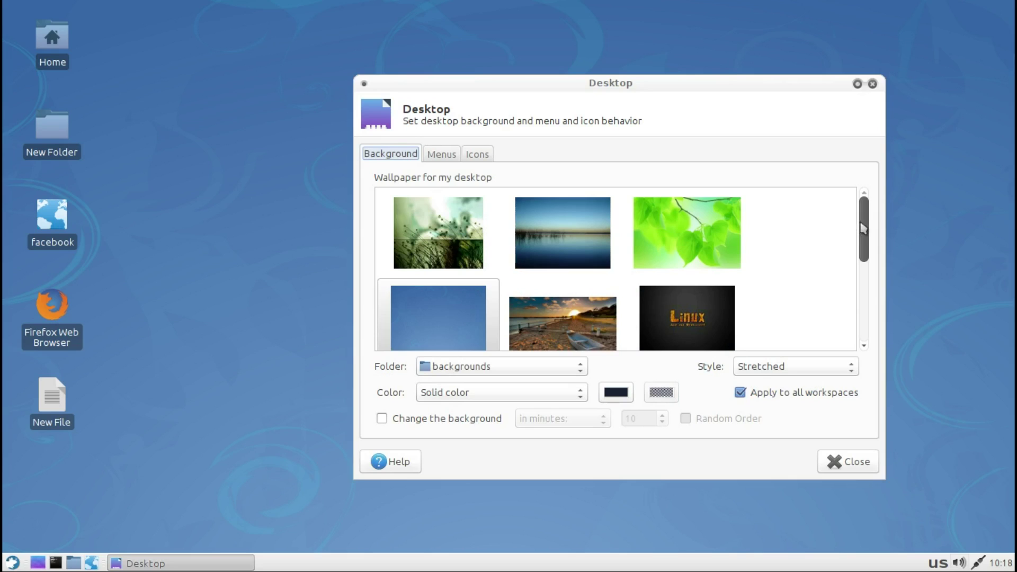
pyautogui.moveTo(865, 229); pyautogui.dragTo(861, 263)
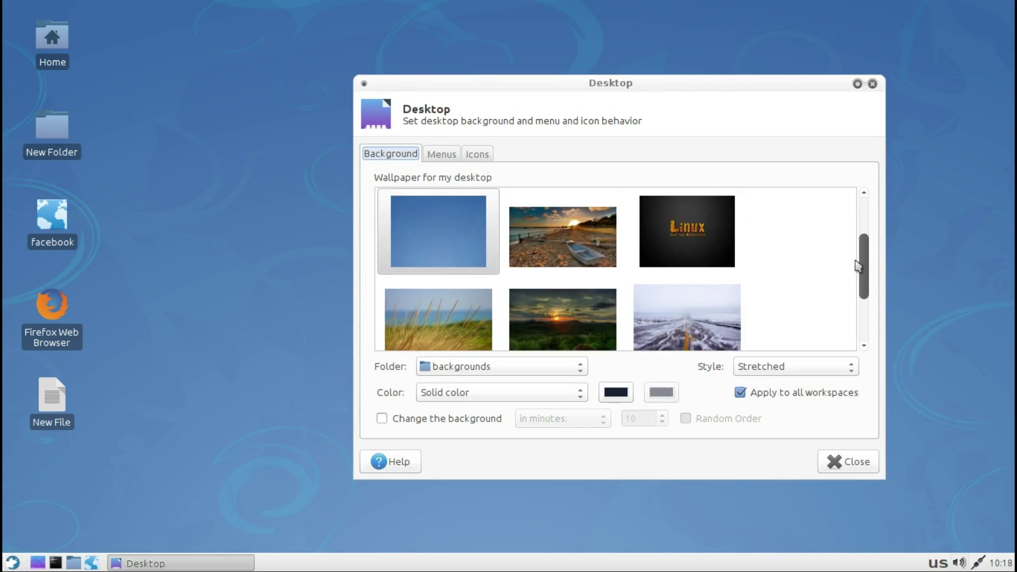
pyautogui.click(710, 231)
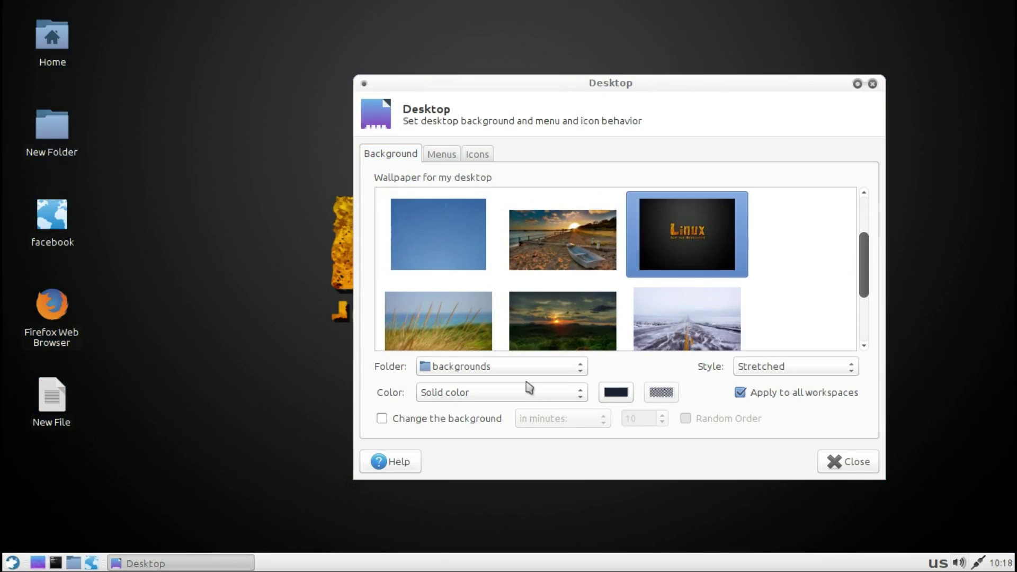
# Step: Keep the solid colour, backgrounds folder and Stretched wallpaper style
pyautogui.click(548, 396)
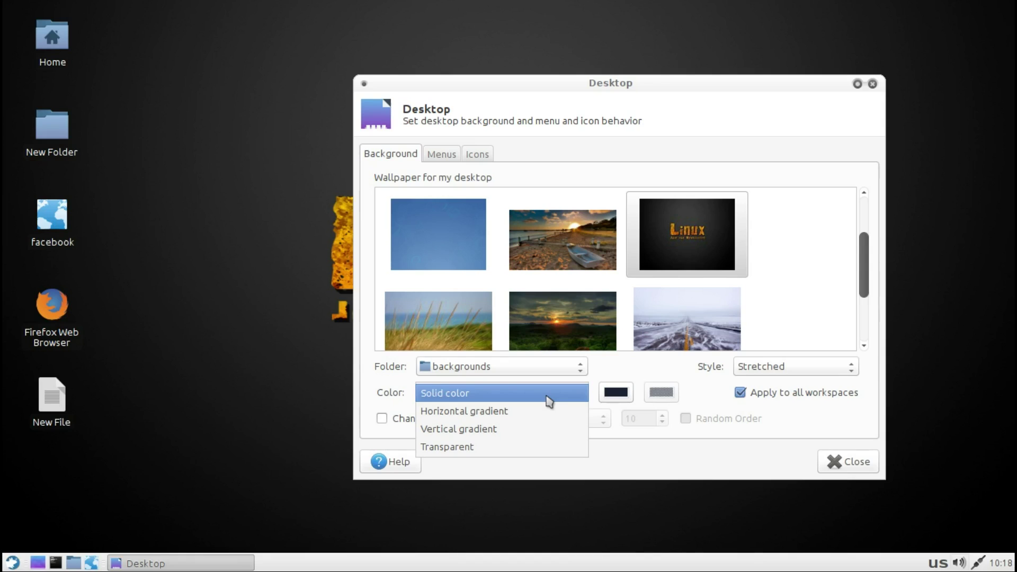
pyautogui.click(549, 402)
pyautogui.click(547, 374)
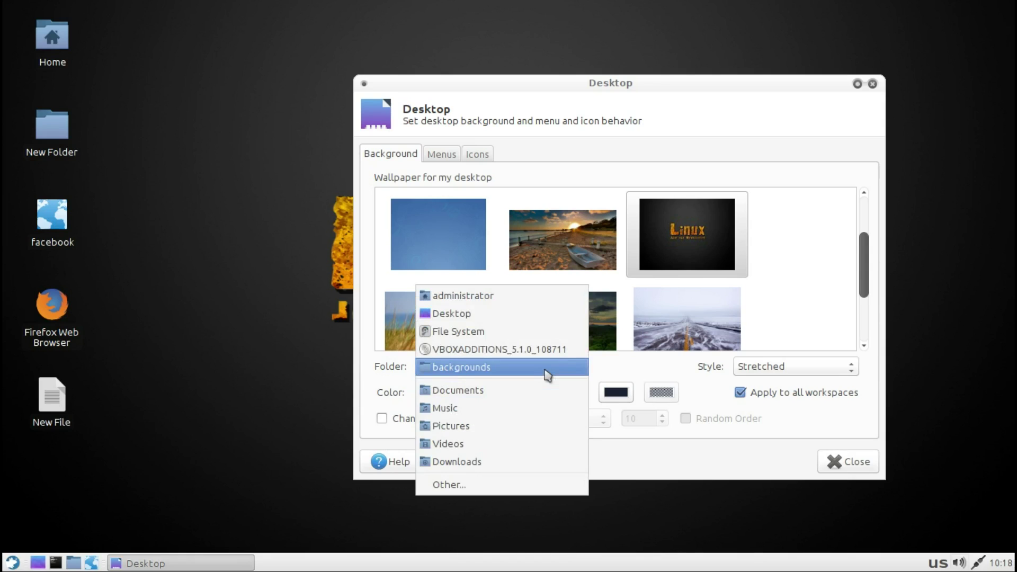
pyautogui.click(548, 374)
pyautogui.click(775, 371)
pyautogui.click(781, 368)
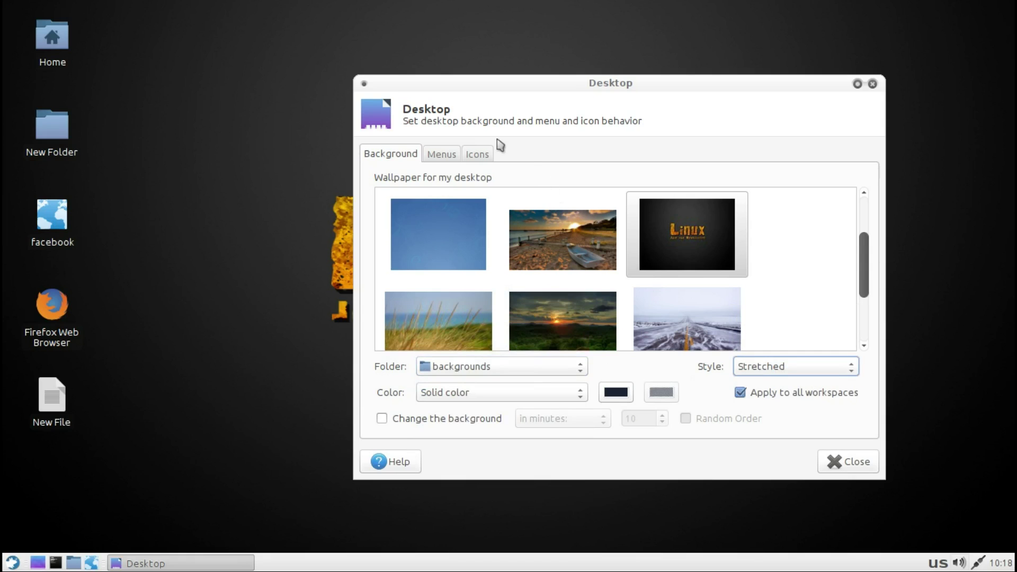
# Step: Look over the Menus and Icons tabs, then close Desktop Settings
pyautogui.click(447, 156)
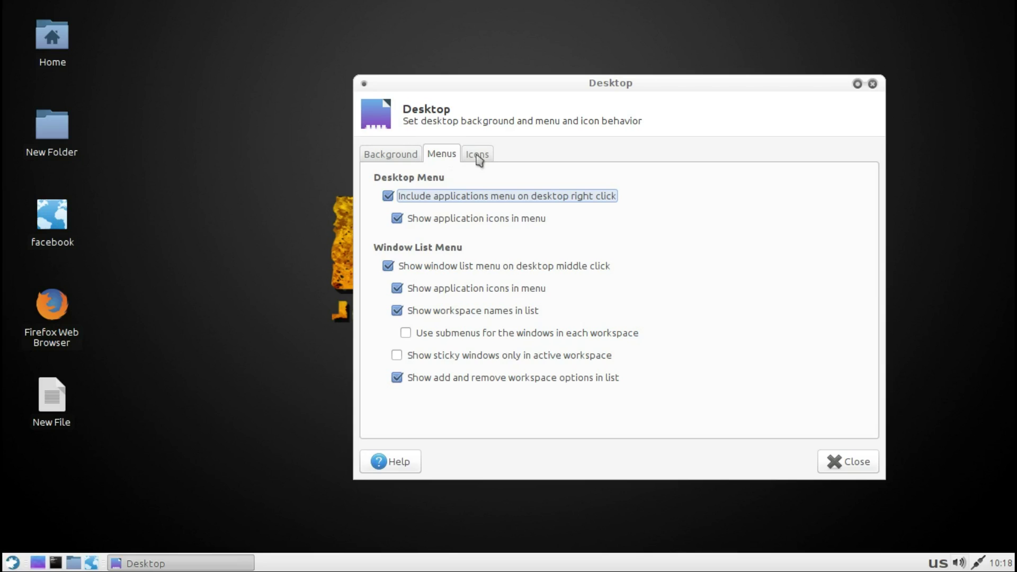
pyautogui.click(479, 158)
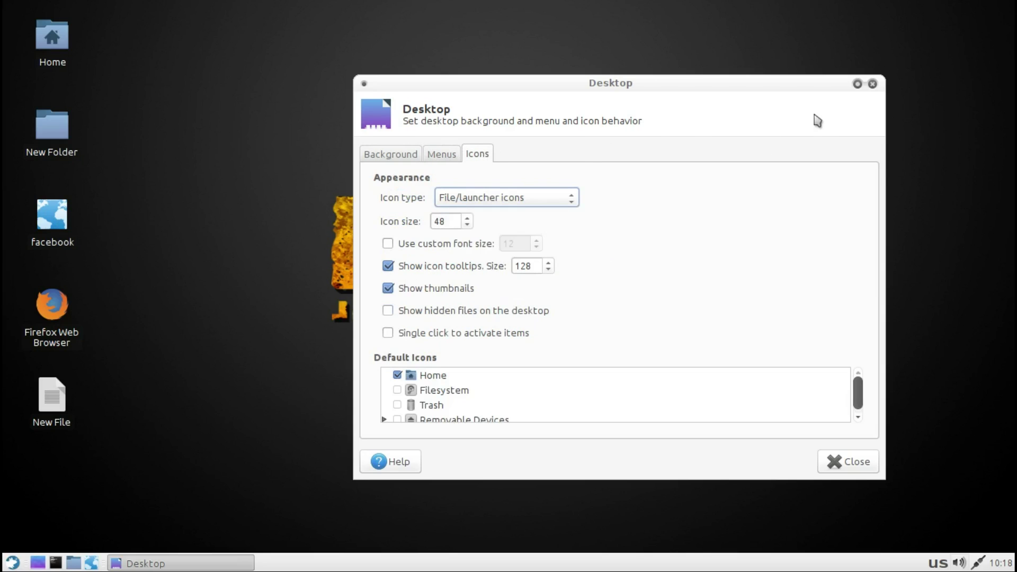
pyautogui.click(872, 84)
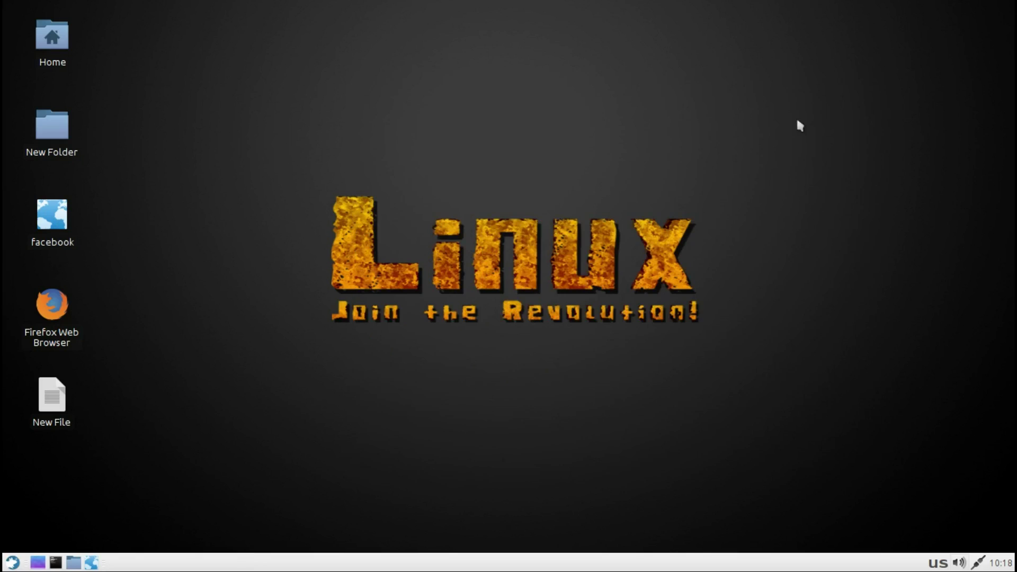
pyautogui.rightClick(680, 133)
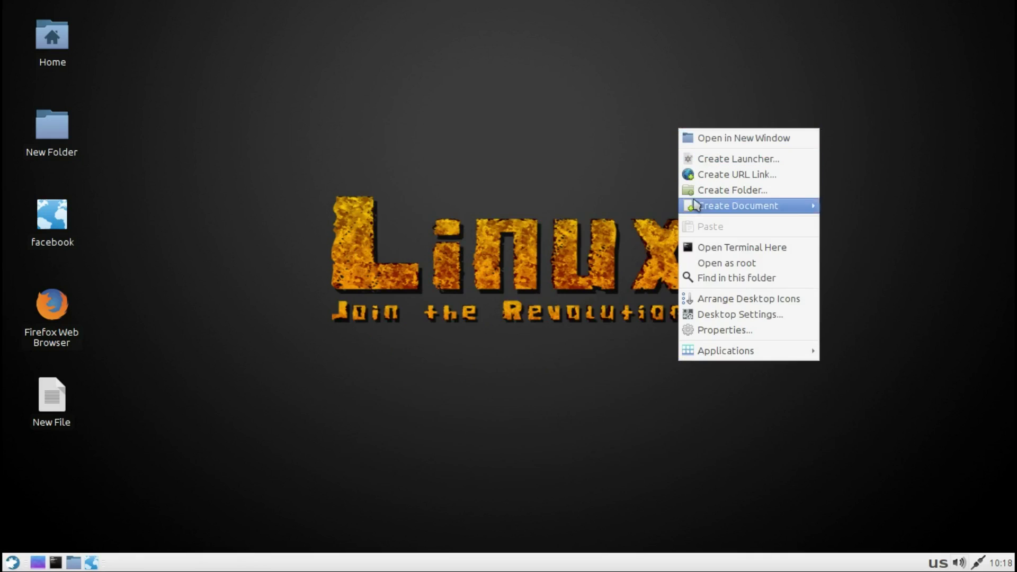
pyautogui.click(704, 332)
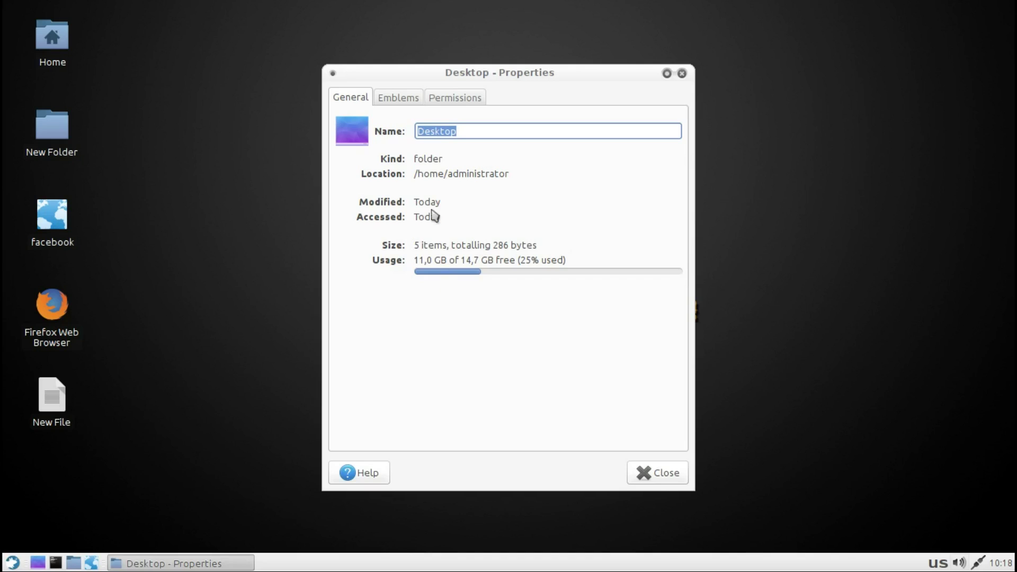
pyautogui.click(396, 99)
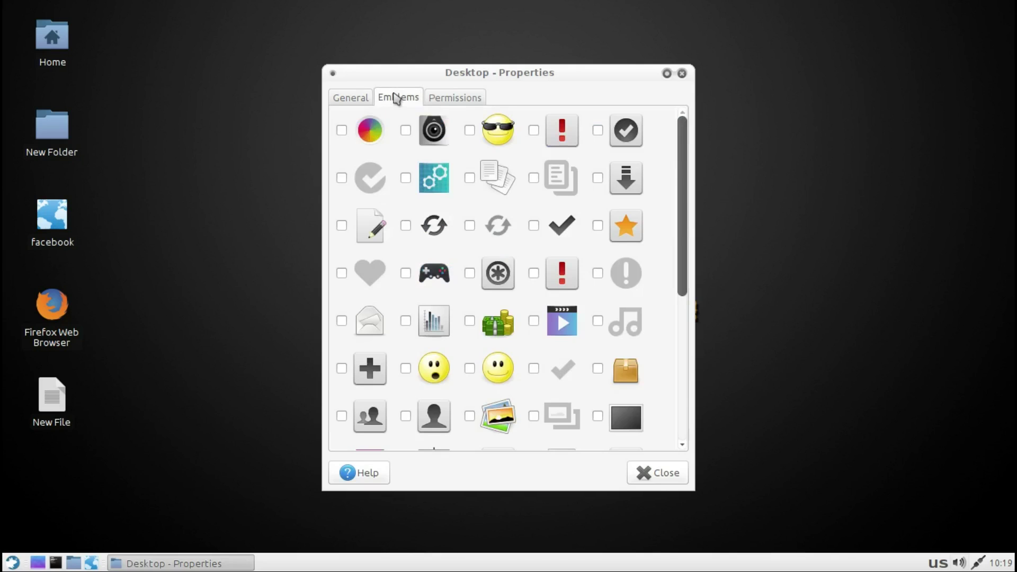
pyautogui.click(447, 105)
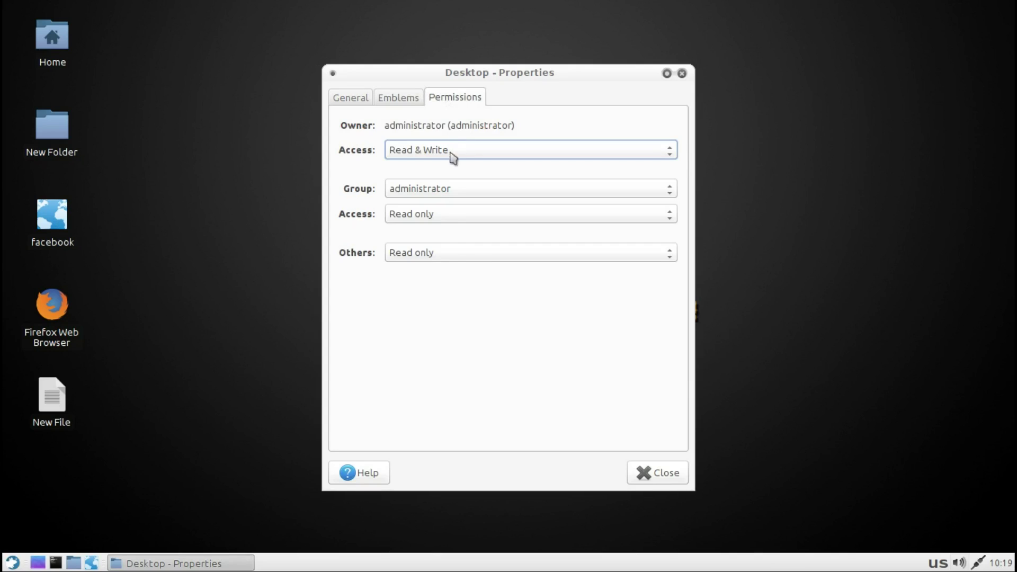
pyautogui.click(681, 74)
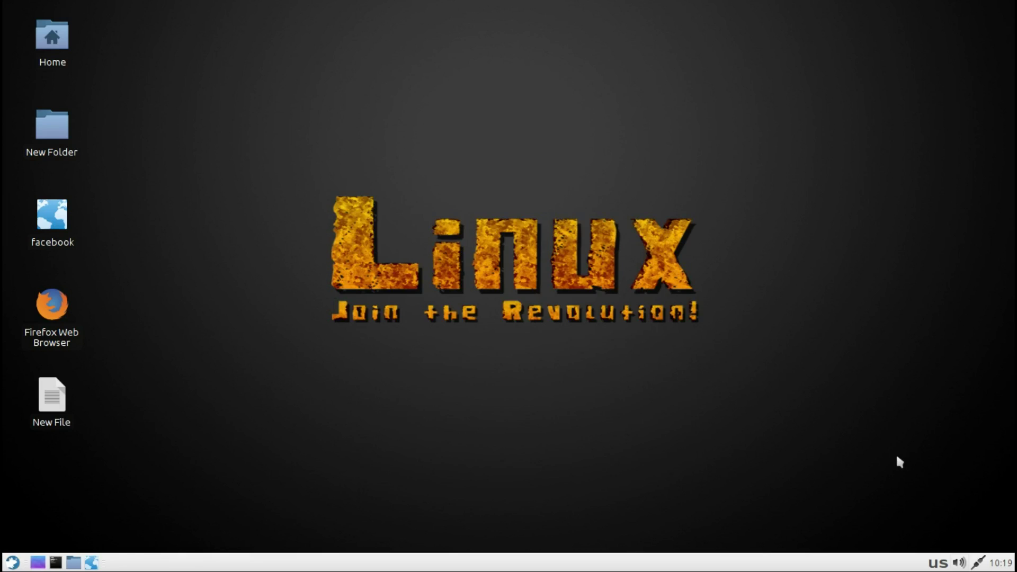
pyautogui.click(1002, 563)
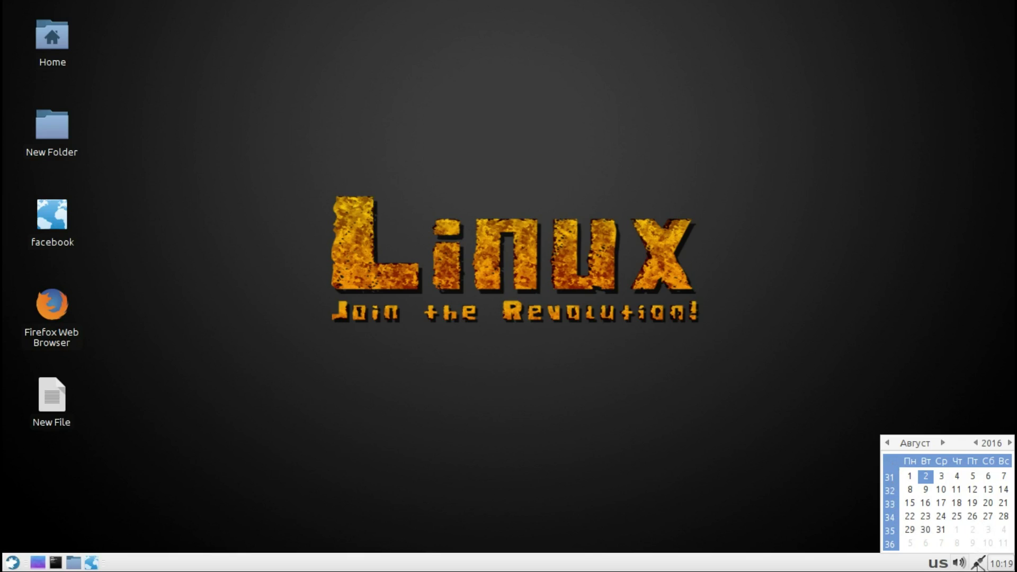
pyautogui.click(977, 566)
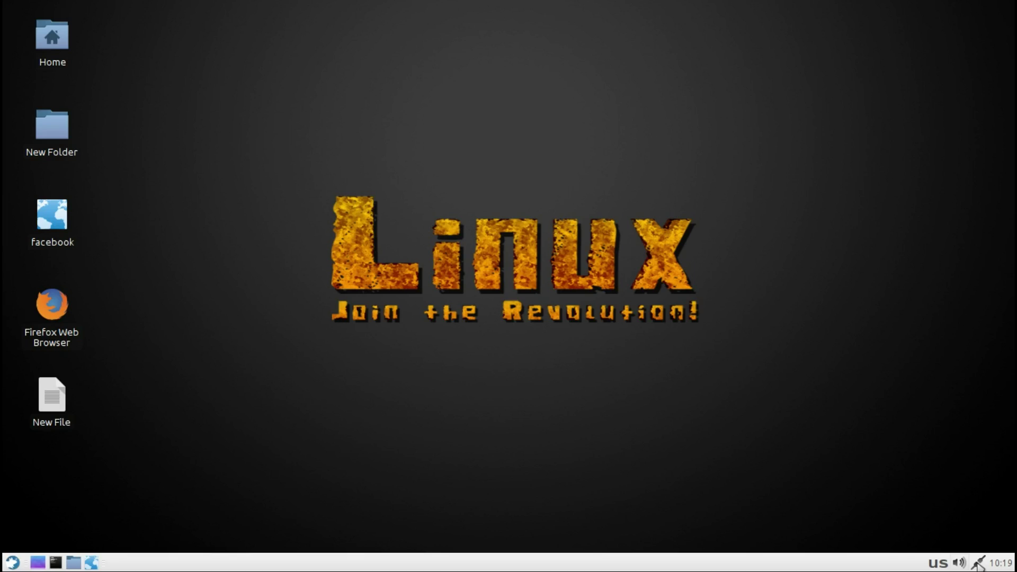
pyautogui.click(978, 564)
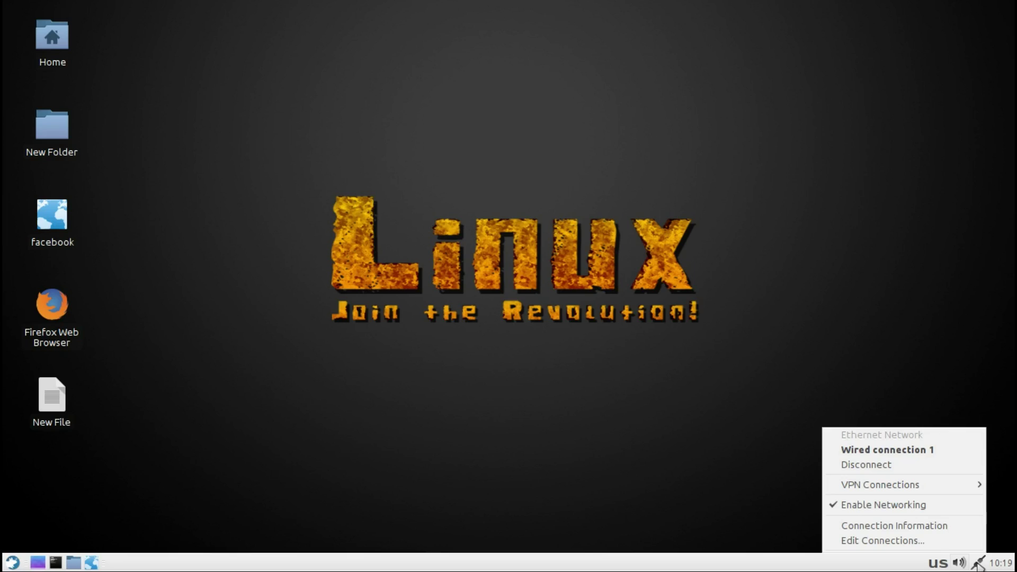
pyautogui.click(957, 565)
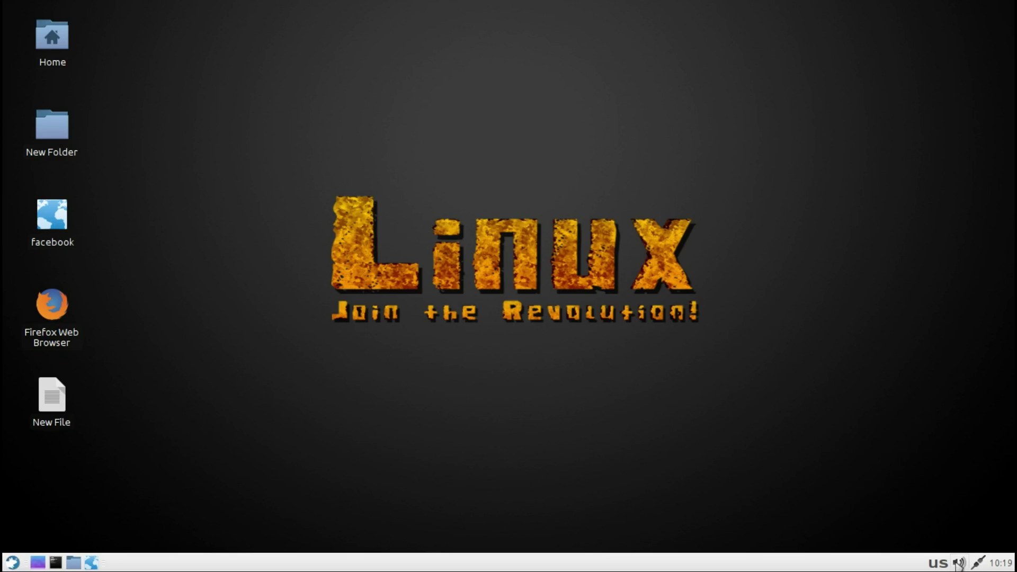
pyautogui.click(958, 564)
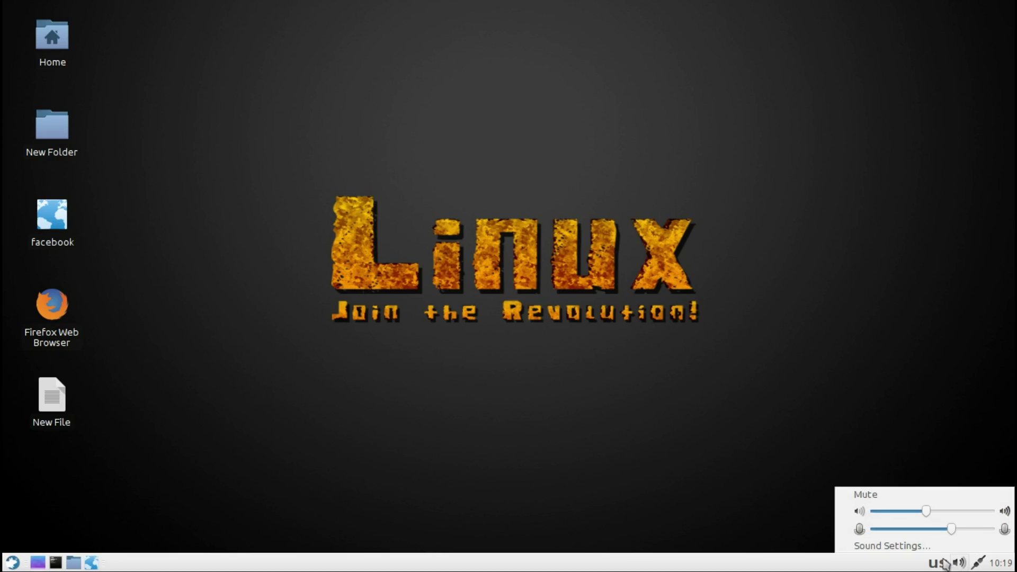
pyautogui.click(939, 564)
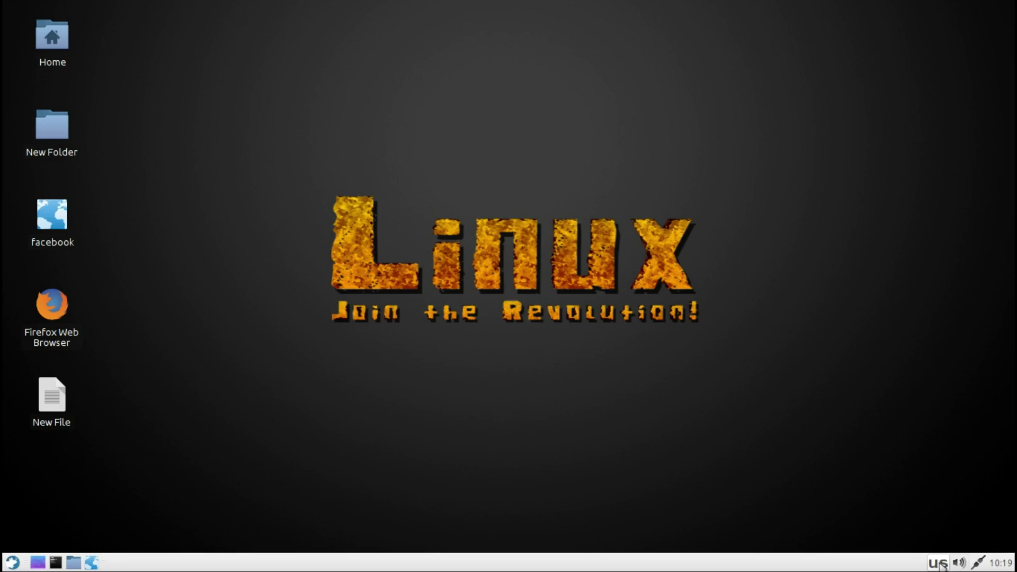
pyautogui.click(939, 564)
pyautogui.click(939, 564)
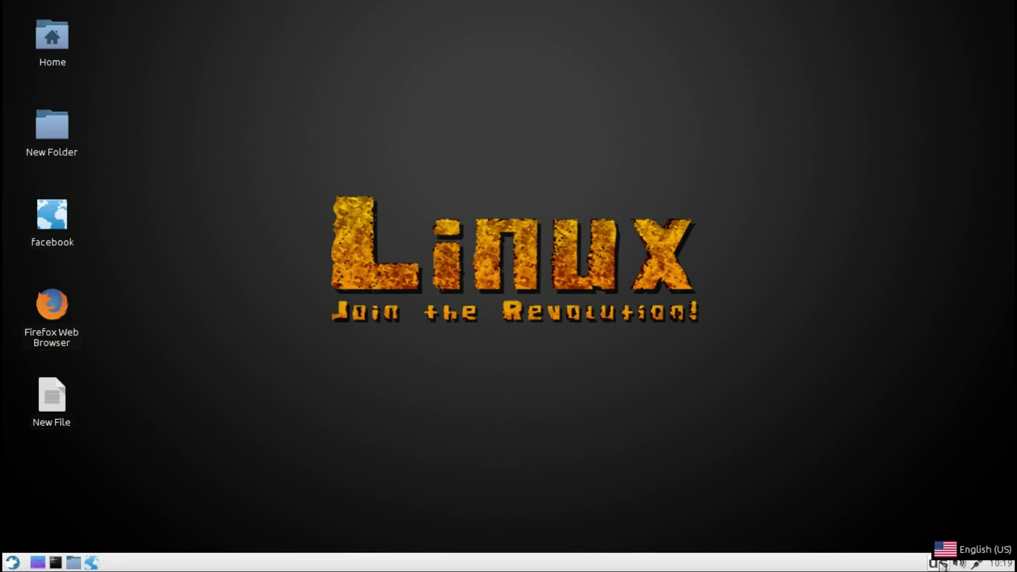
# Step: View the panel's About information, then dismiss it
pyautogui.rightClick(842, 556)
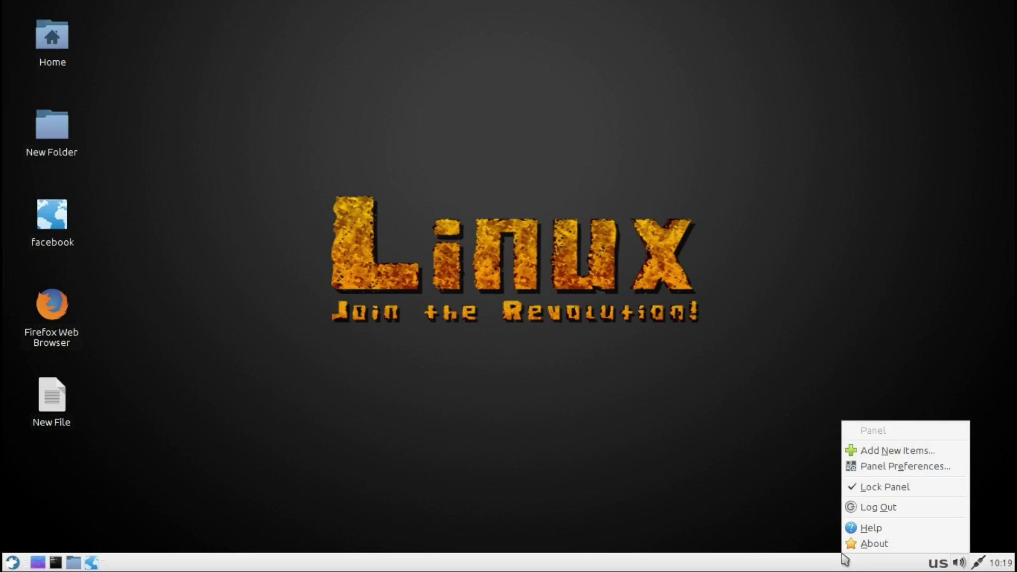
pyautogui.click(867, 544)
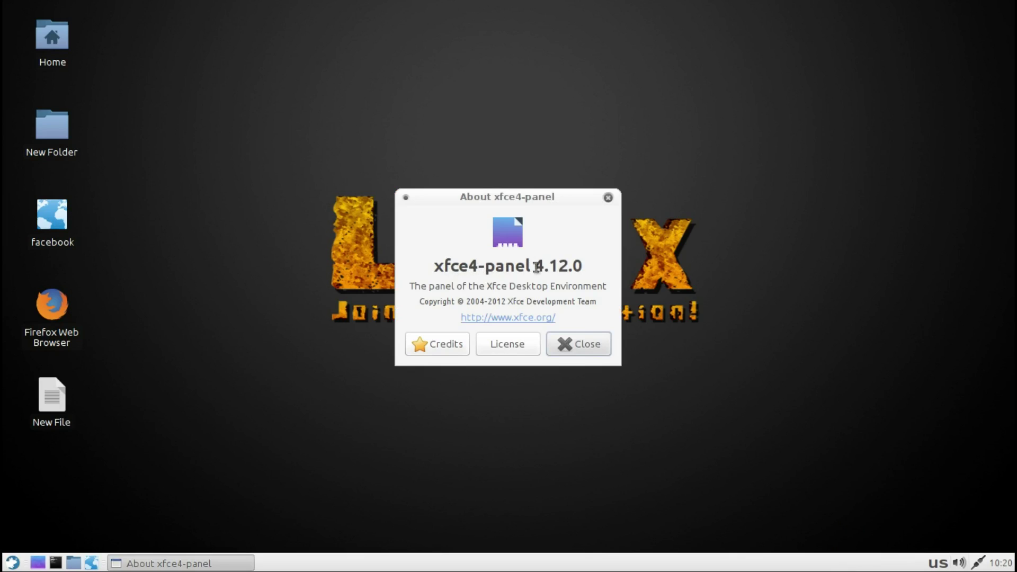
pyautogui.click(608, 199)
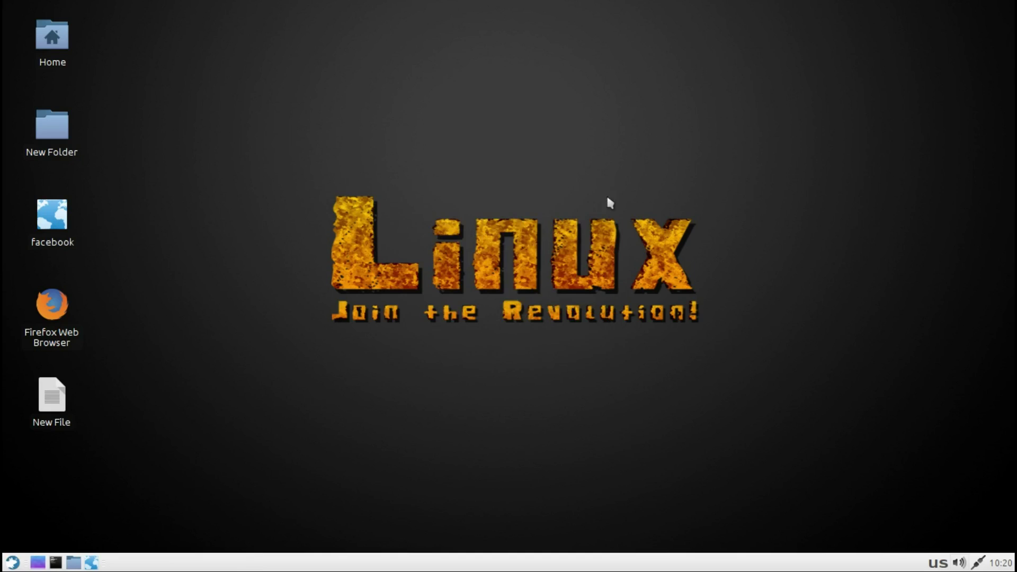
# Step: Review Panel 0 preferences' Appearance and Items tabs, then close them
pyautogui.rightClick(536, 568)
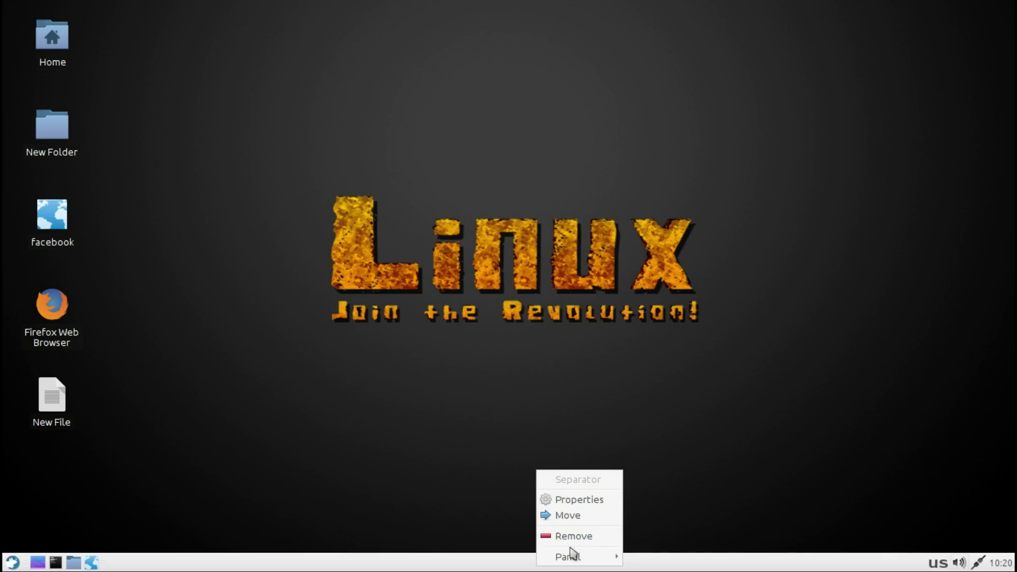
pyautogui.moveTo(574, 557)
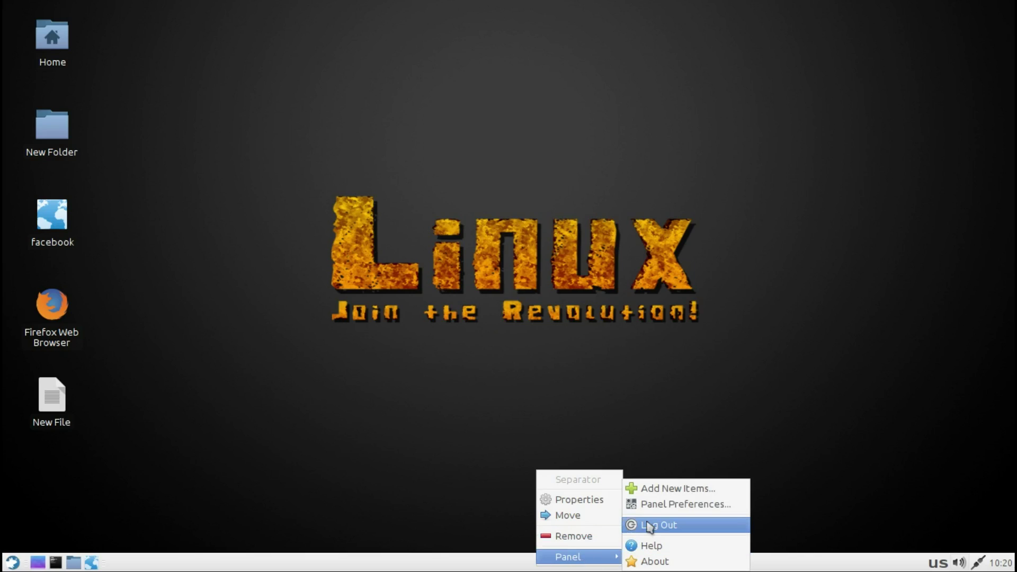
pyautogui.click(644, 503)
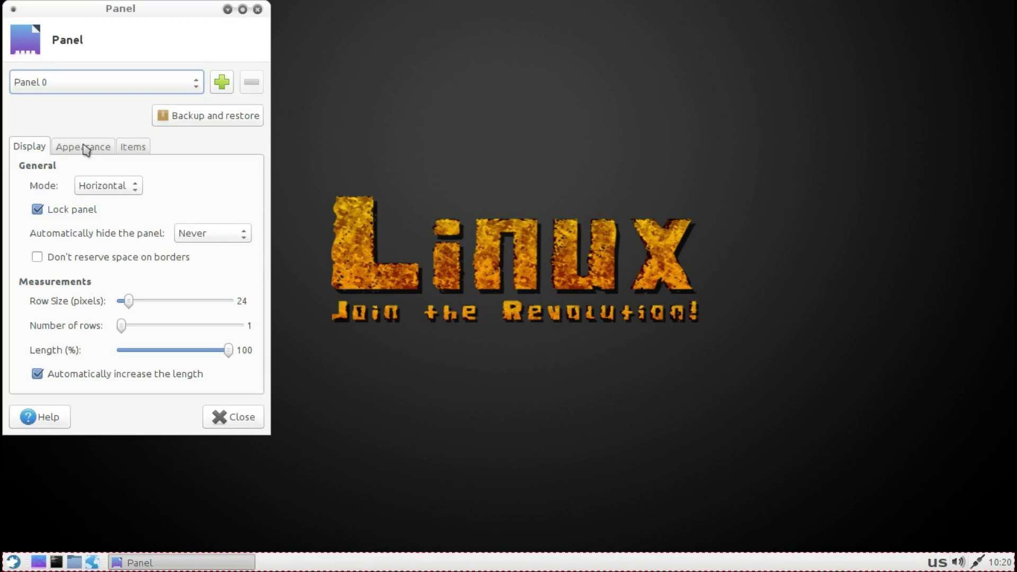
pyautogui.click(86, 147)
pyautogui.click(132, 147)
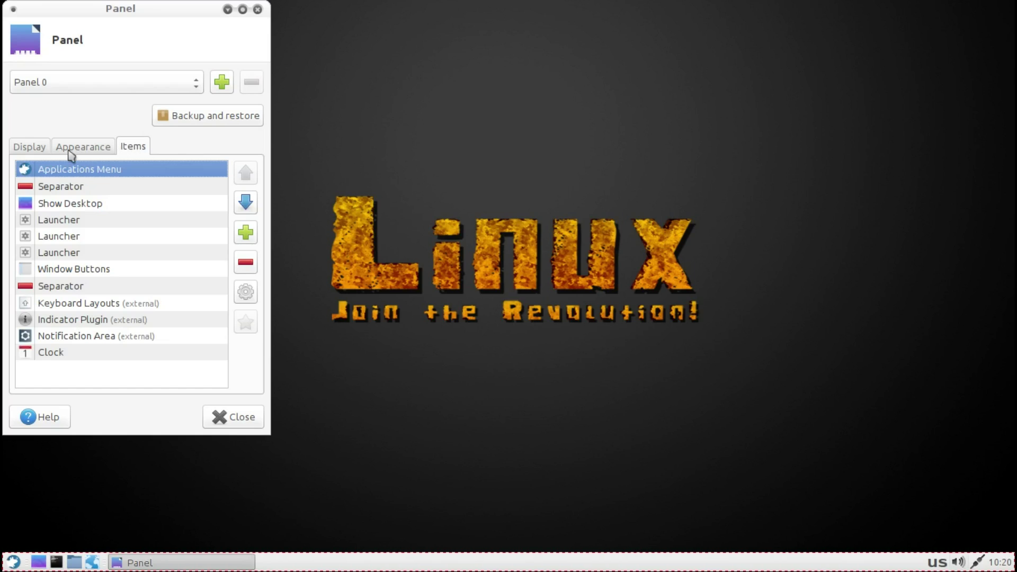
pyautogui.click(258, 10)
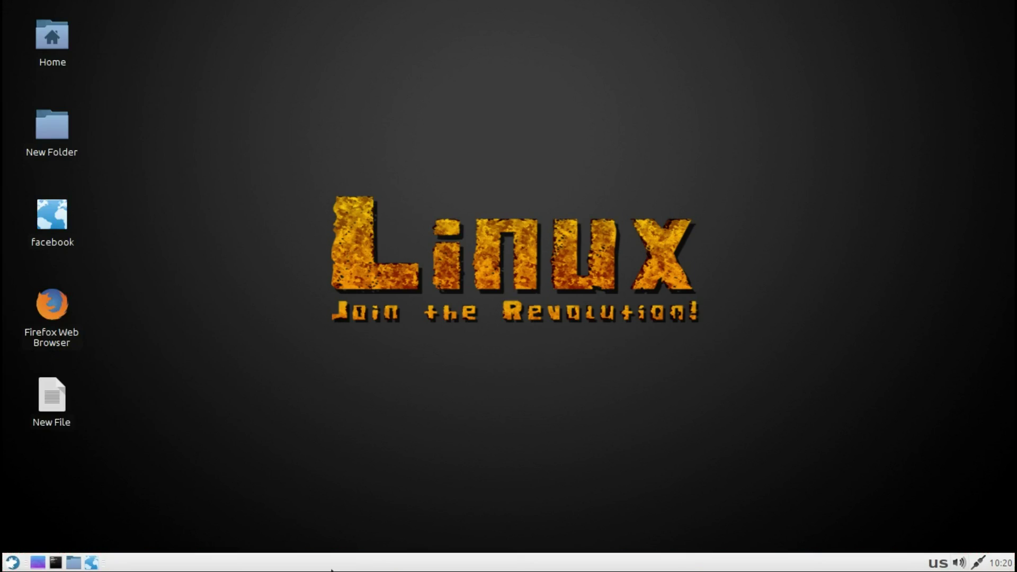
# Step: Add the Weather Update plugin to the panel via Add New Items
pyautogui.rightClick(331, 568)
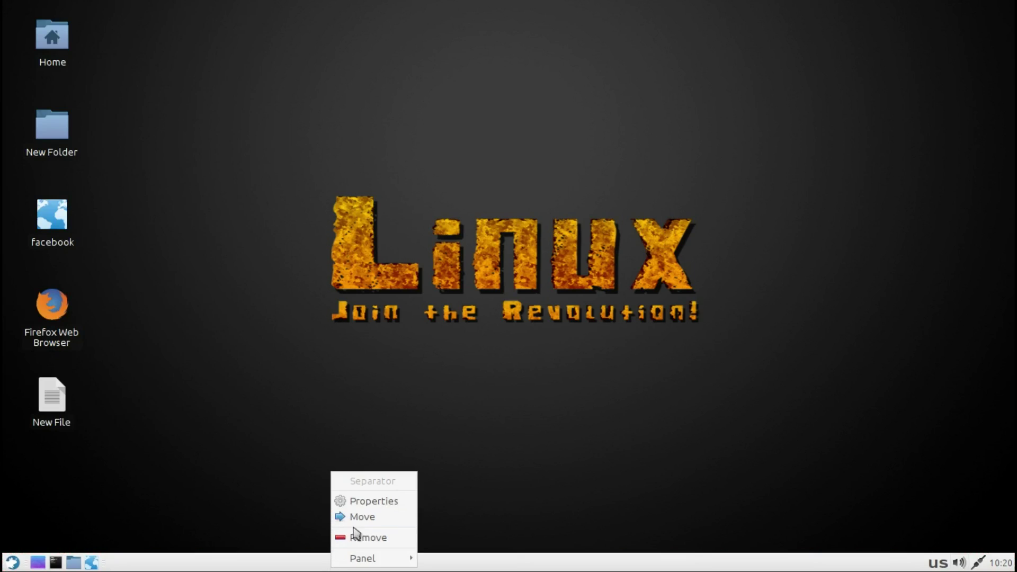
pyautogui.moveTo(363, 561)
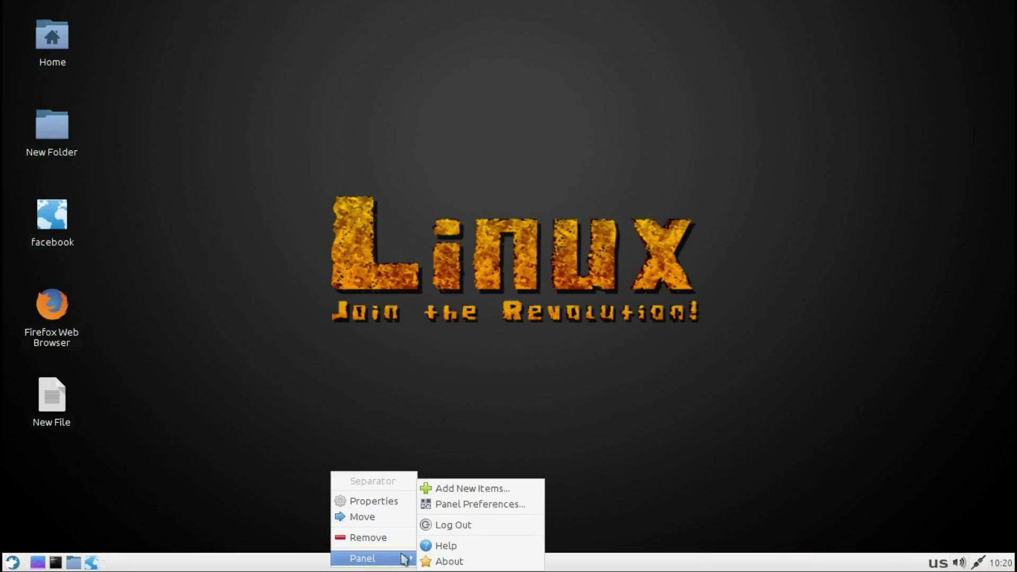
pyautogui.click(459, 494)
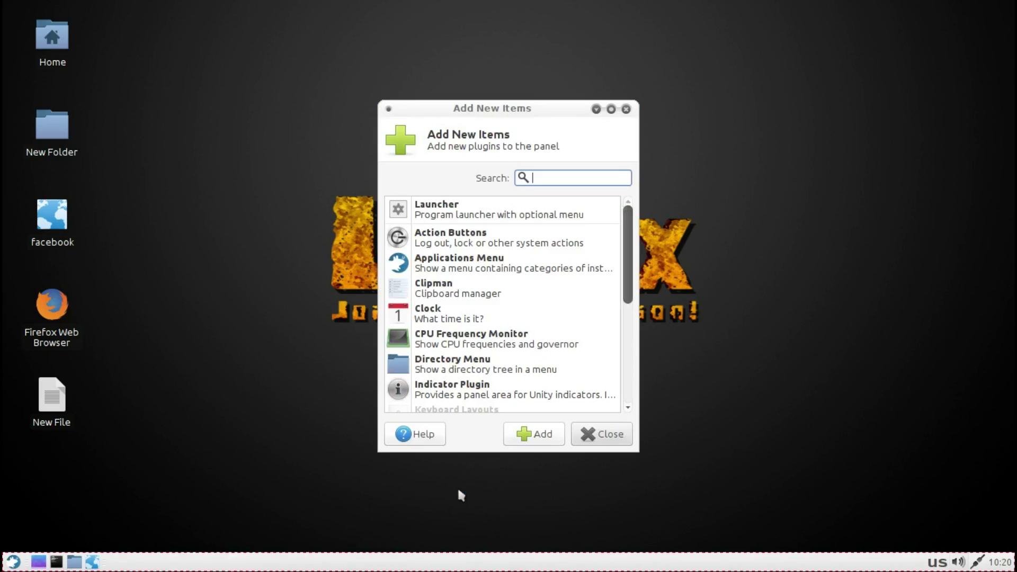
pyautogui.moveTo(627, 241); pyautogui.dragTo(641, 364)
pyautogui.click(485, 274)
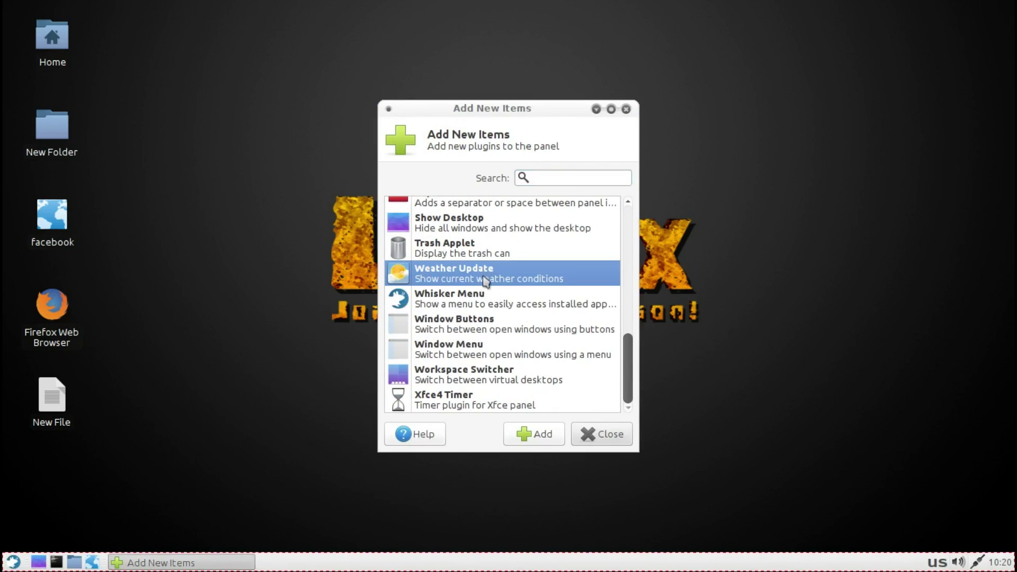
pyautogui.click(545, 434)
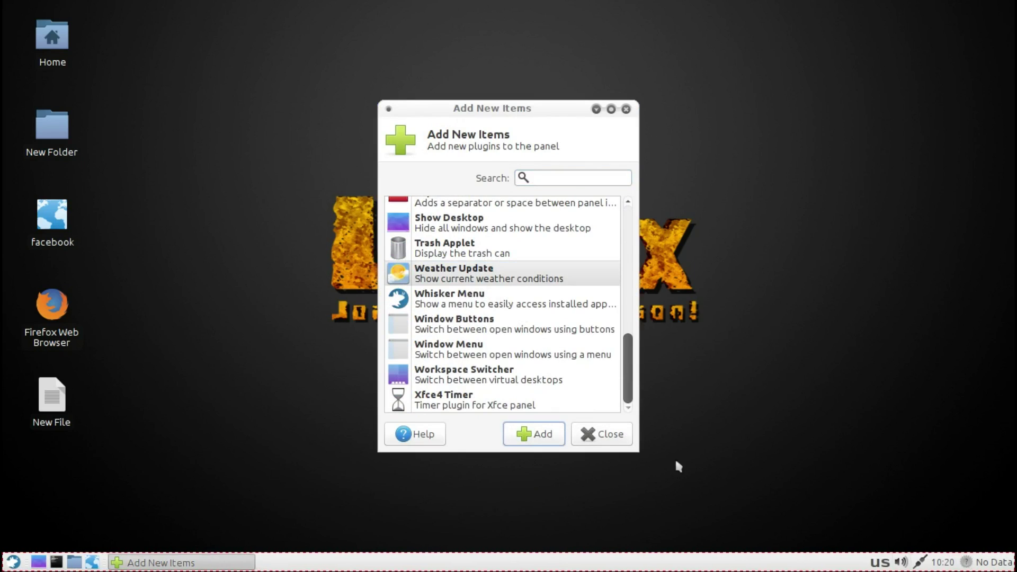
pyautogui.click(626, 109)
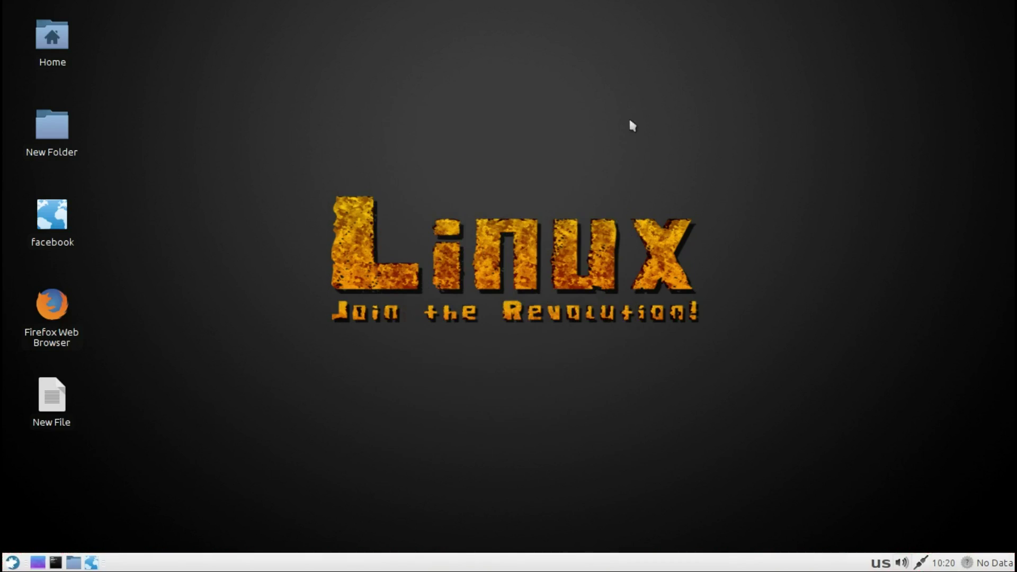
# Step: View the weather report, then check the plugin's Saint Petersburg location in Properties
pyautogui.click(967, 564)
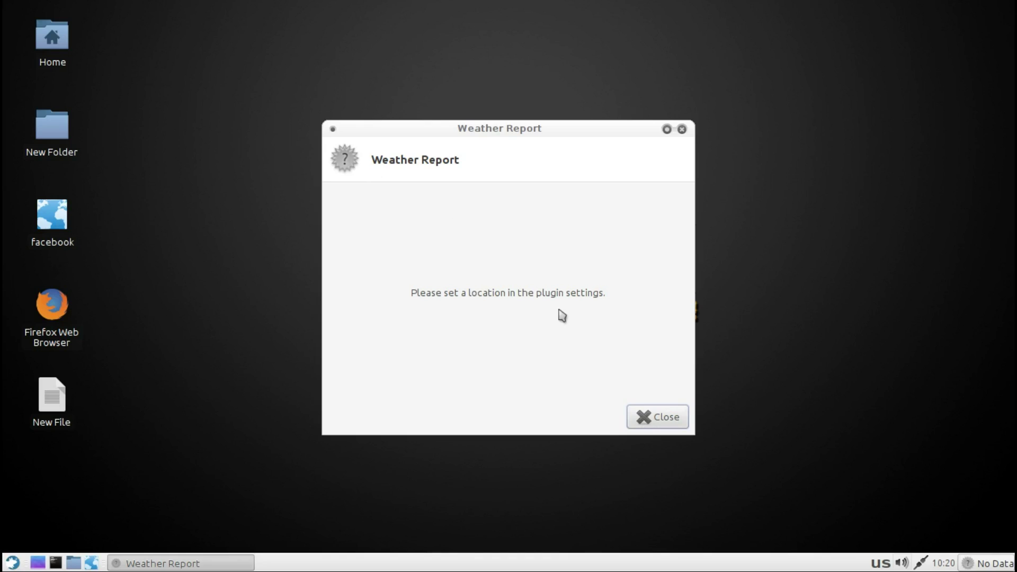
pyautogui.click(658, 416)
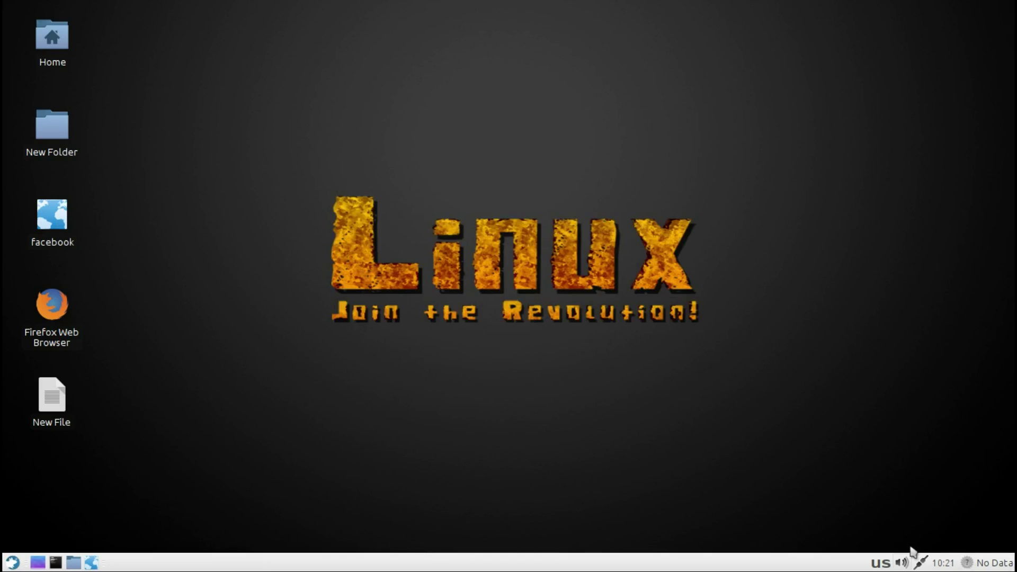
pyautogui.rightClick(967, 565)
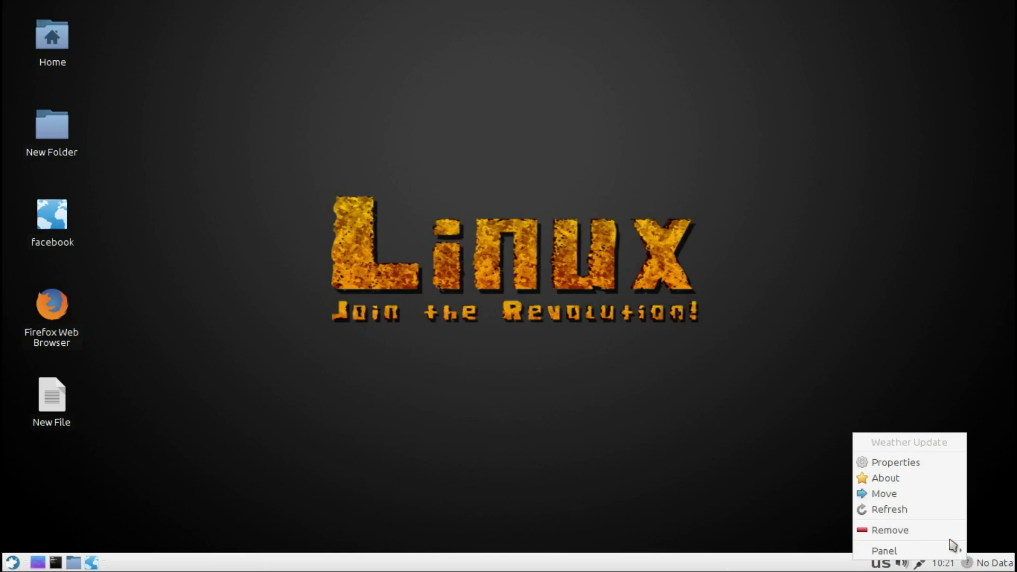
pyautogui.click(918, 466)
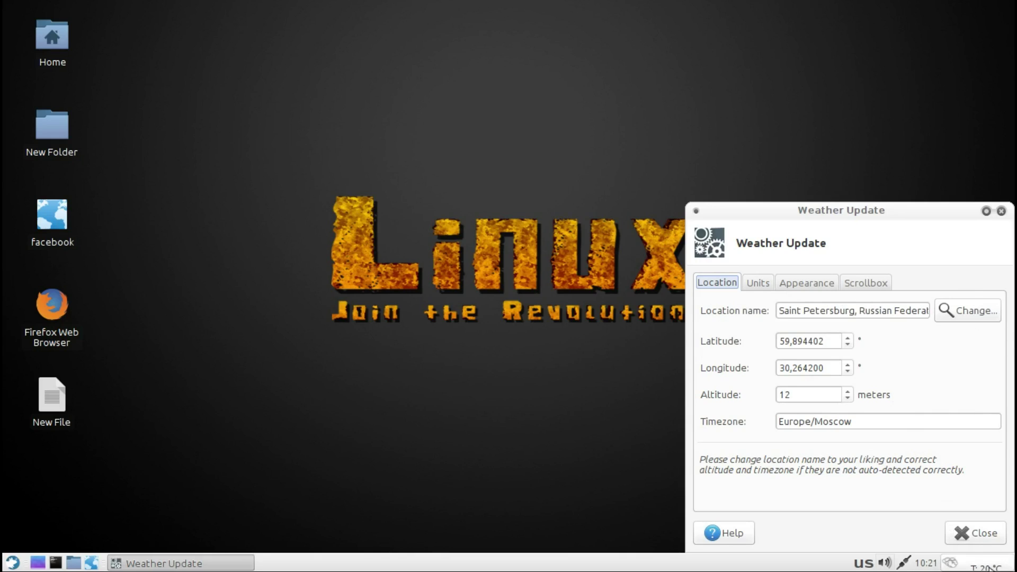
pyautogui.click(1001, 211)
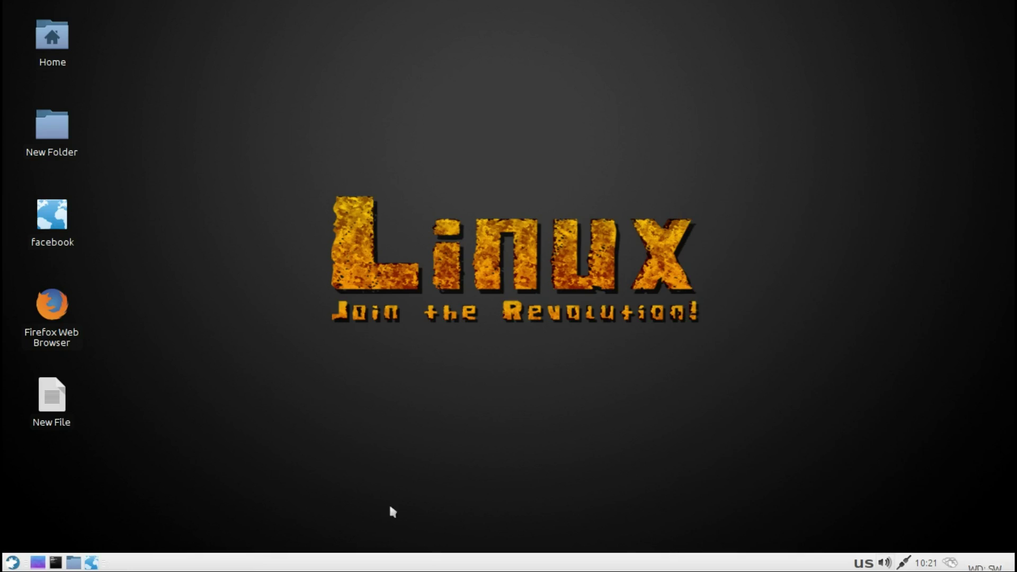
# Step: Launch Firefox and the file manager, and view the About Thunar information
pyautogui.click(93, 563)
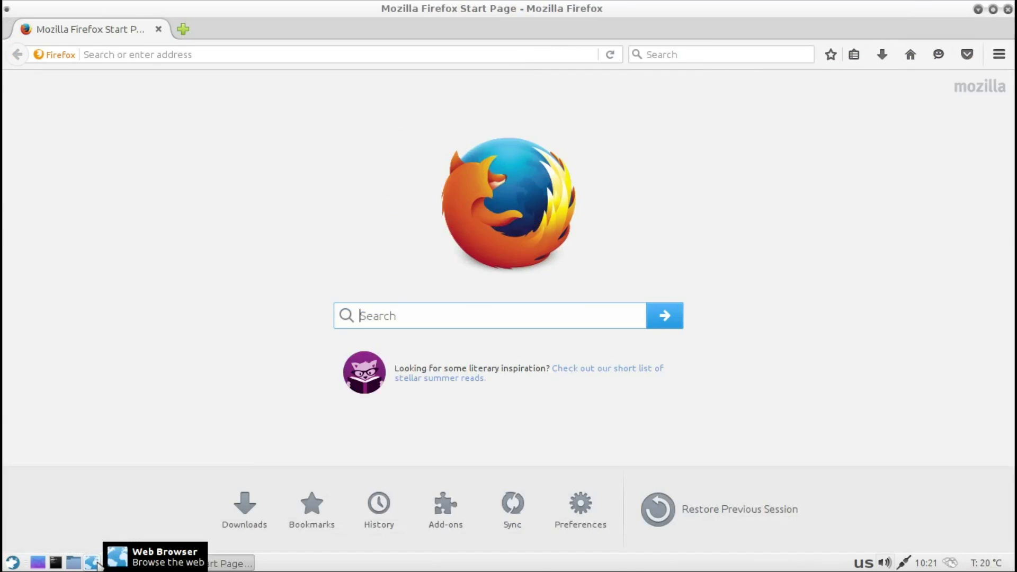
pyautogui.click(75, 564)
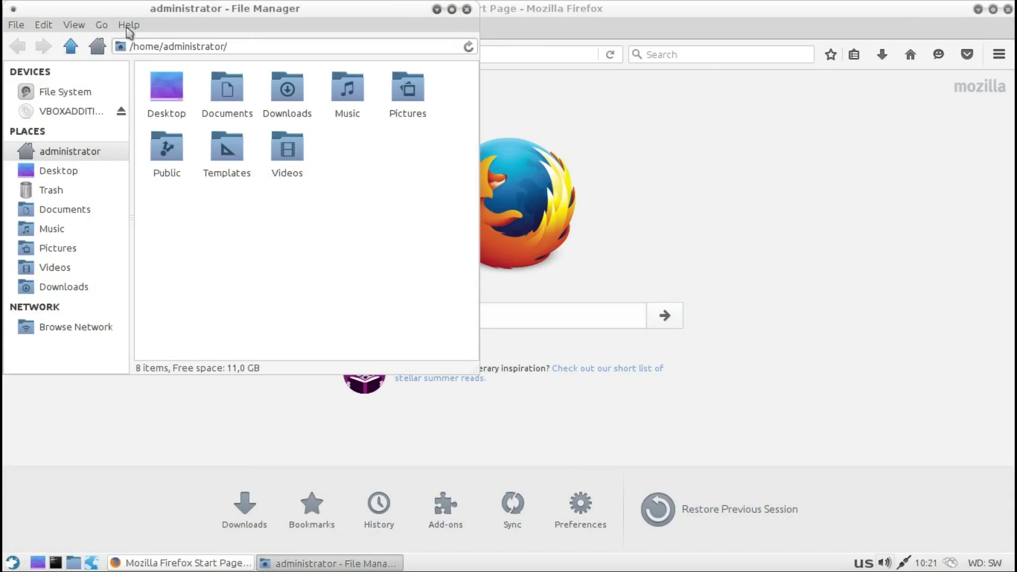
pyautogui.click(129, 25)
pyautogui.click(135, 57)
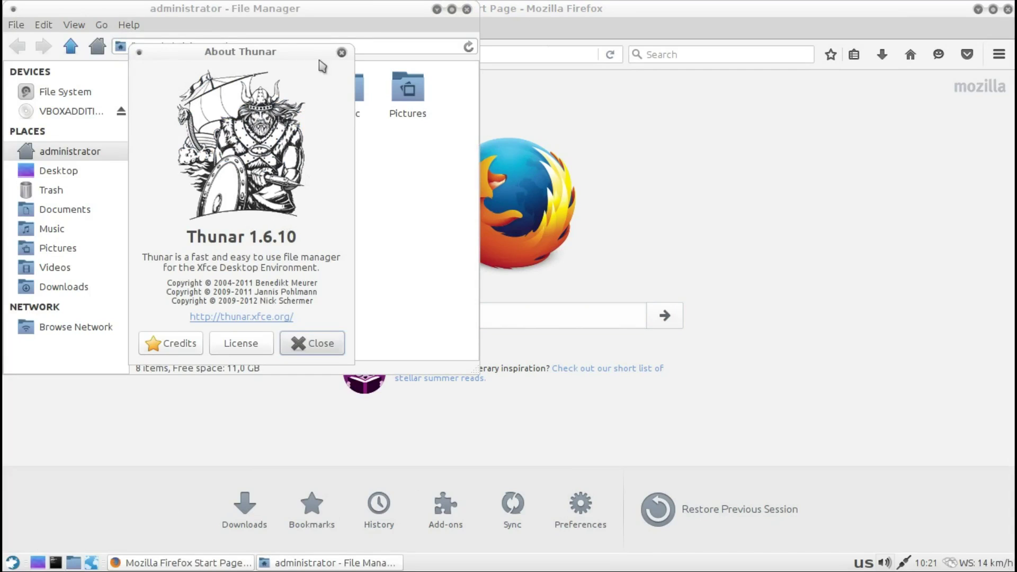
pyautogui.click(342, 52)
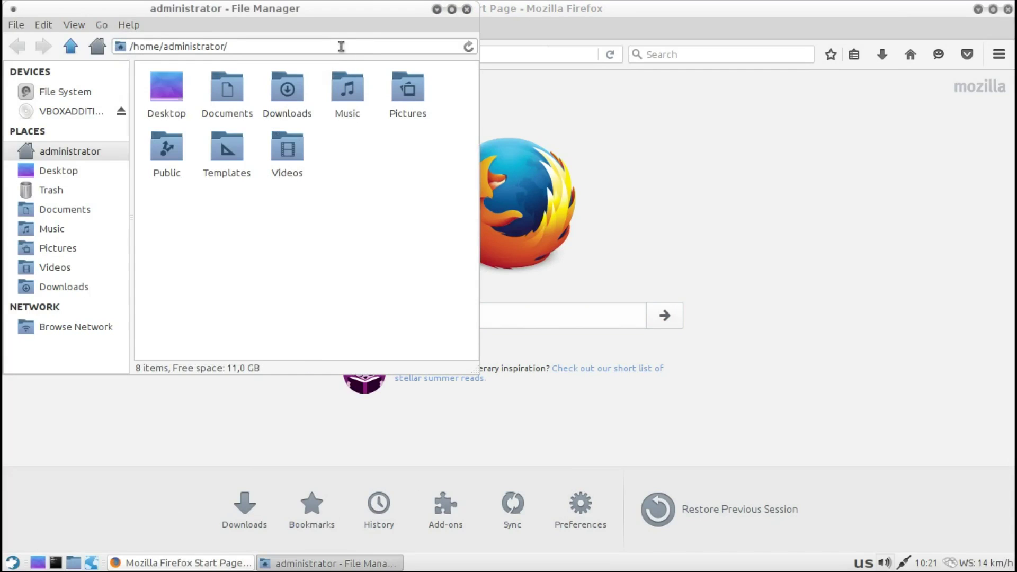
# Step: Browse Desktop, Trash, Documents, Music, Pictures, Videos, Downloads, Network, VBOXADDITIONS and File System
pyautogui.click(73, 177)
pyautogui.click(70, 190)
pyautogui.click(70, 211)
pyautogui.click(74, 230)
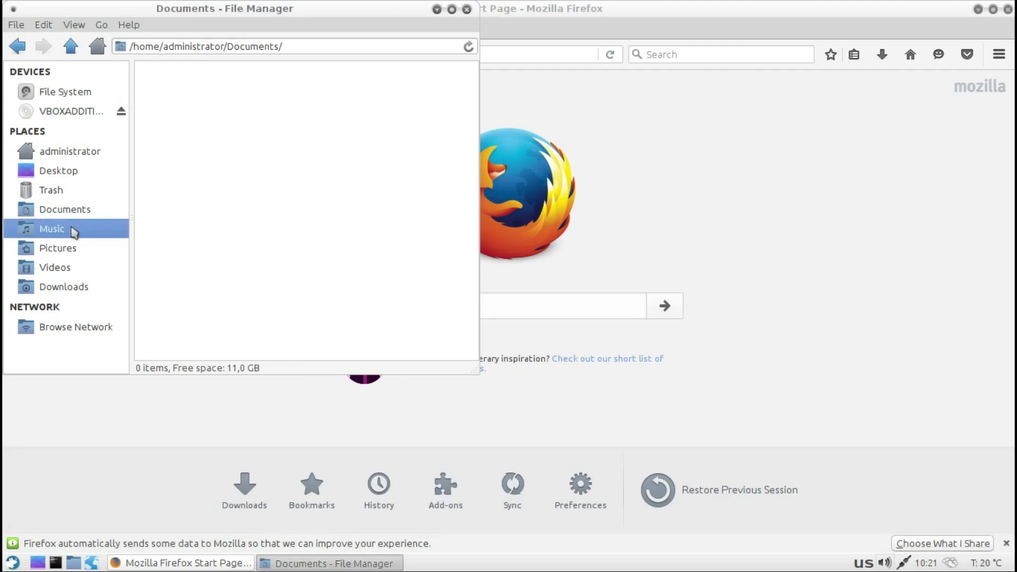
pyautogui.click(65, 249)
pyautogui.click(68, 268)
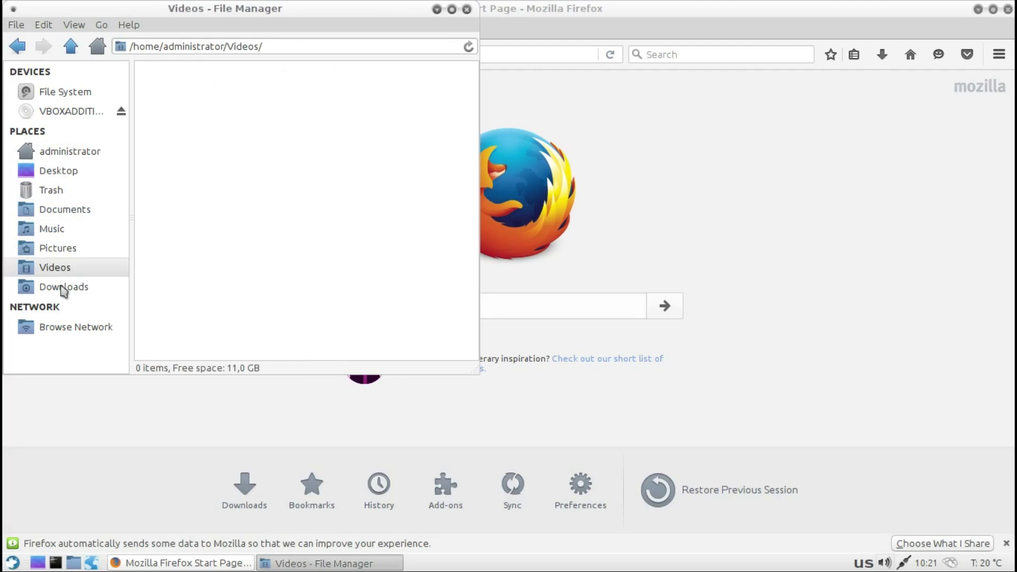
pyautogui.click(63, 291)
pyautogui.click(69, 332)
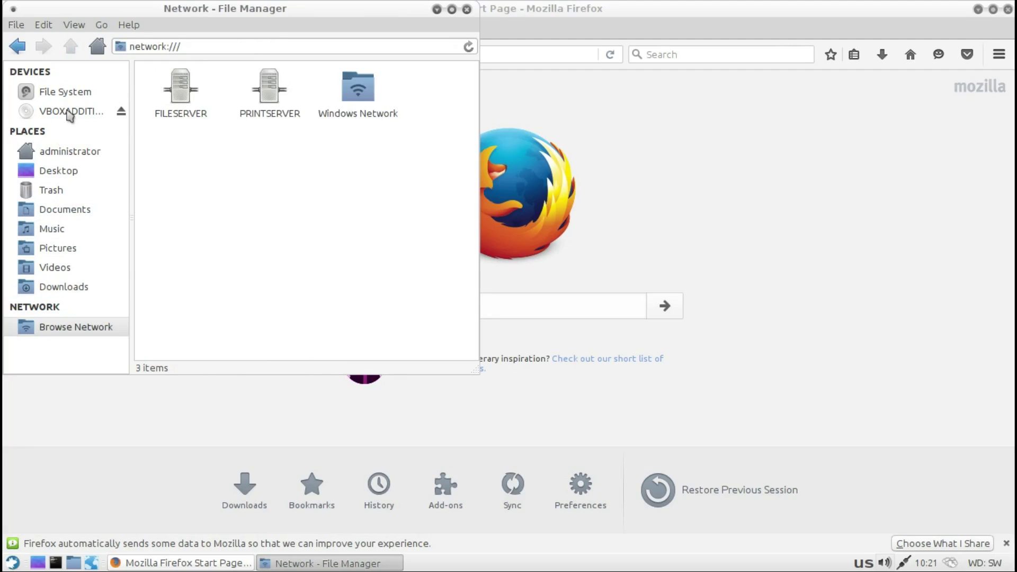
pyautogui.click(69, 114)
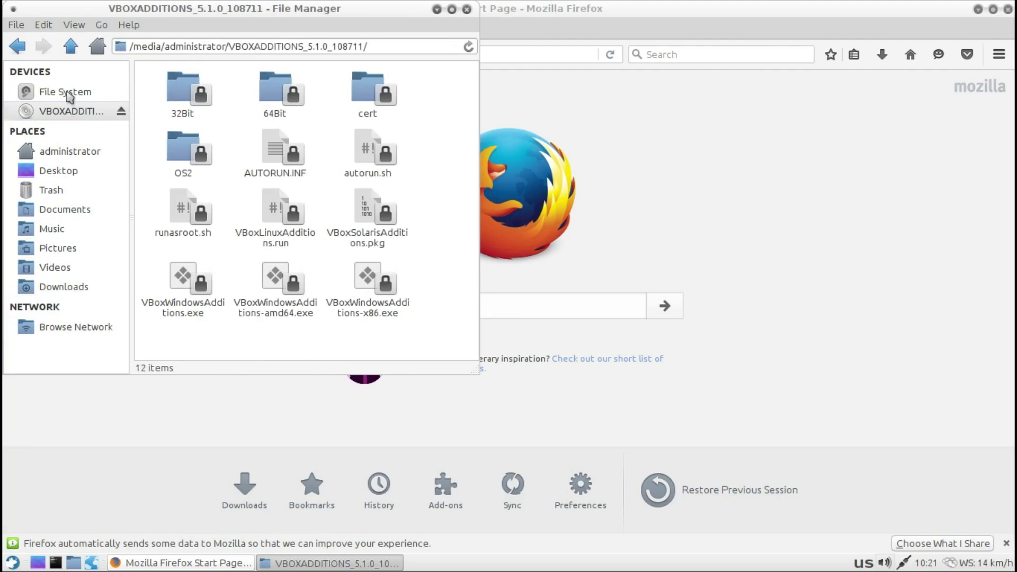
pyautogui.click(68, 94)
# Step: Navigate with Back, Forward, Back, Up, and Home to return to the home folder
pyautogui.click(19, 47)
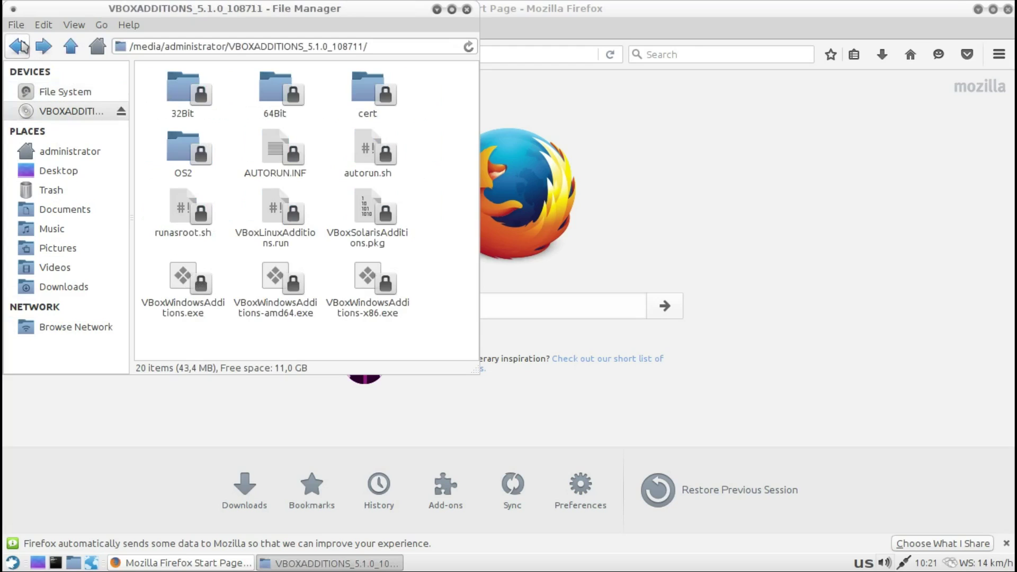
pyautogui.click(42, 48)
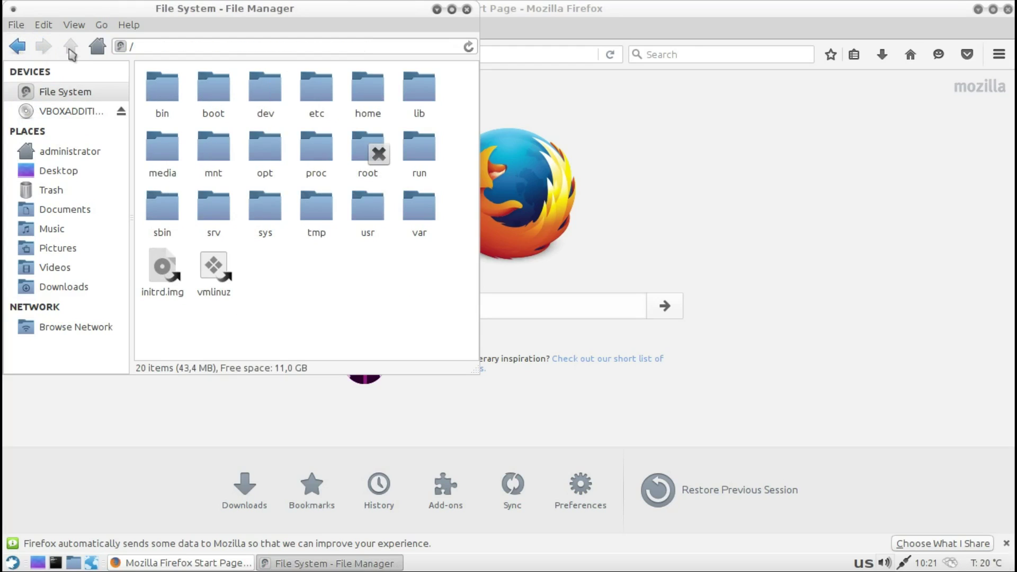
pyautogui.click(21, 48)
pyautogui.click(72, 48)
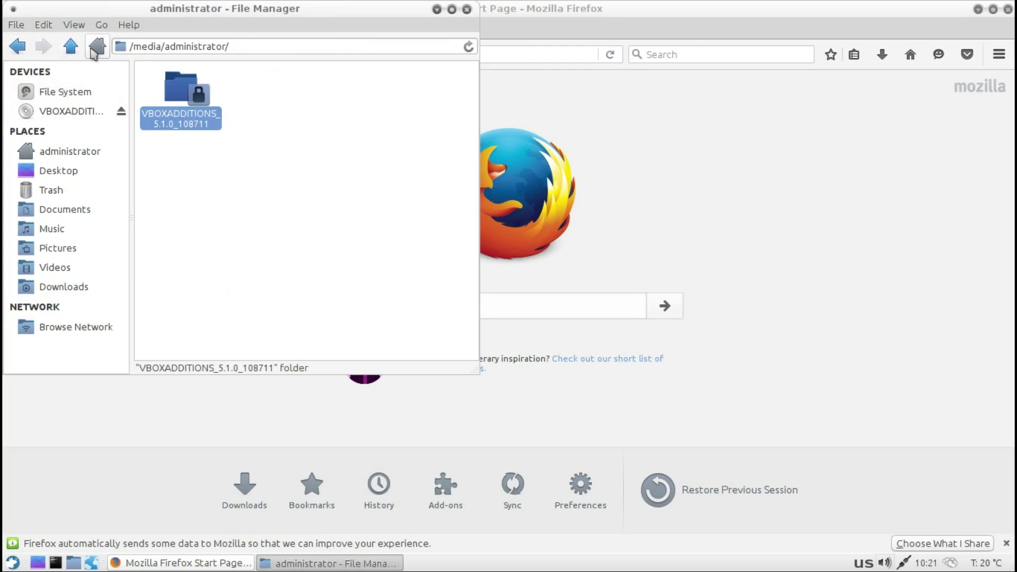
pyautogui.click(97, 49)
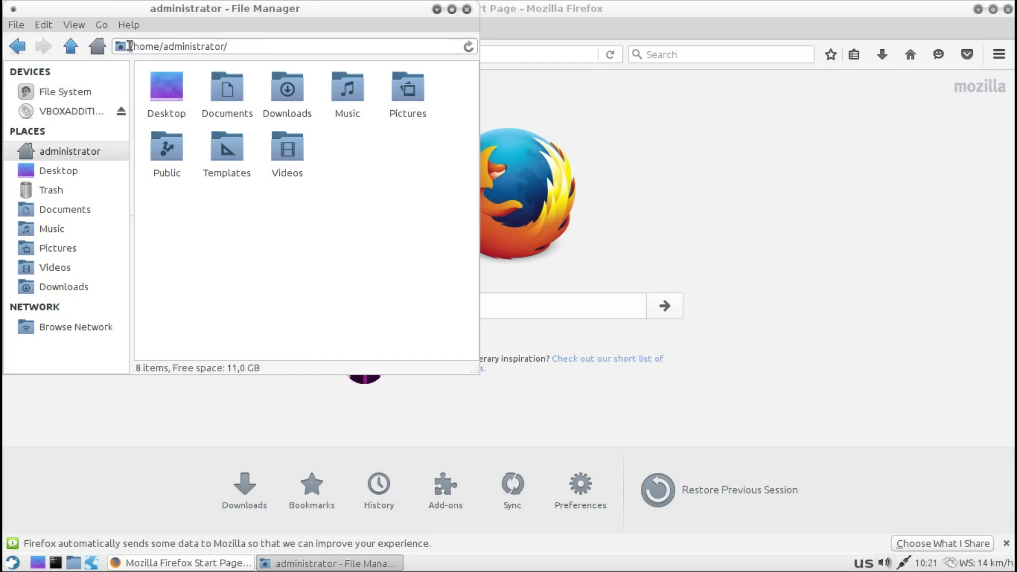
# Step: Look through the file manager's Help, View, Edit and File menus, then close them
pyautogui.click(134, 26)
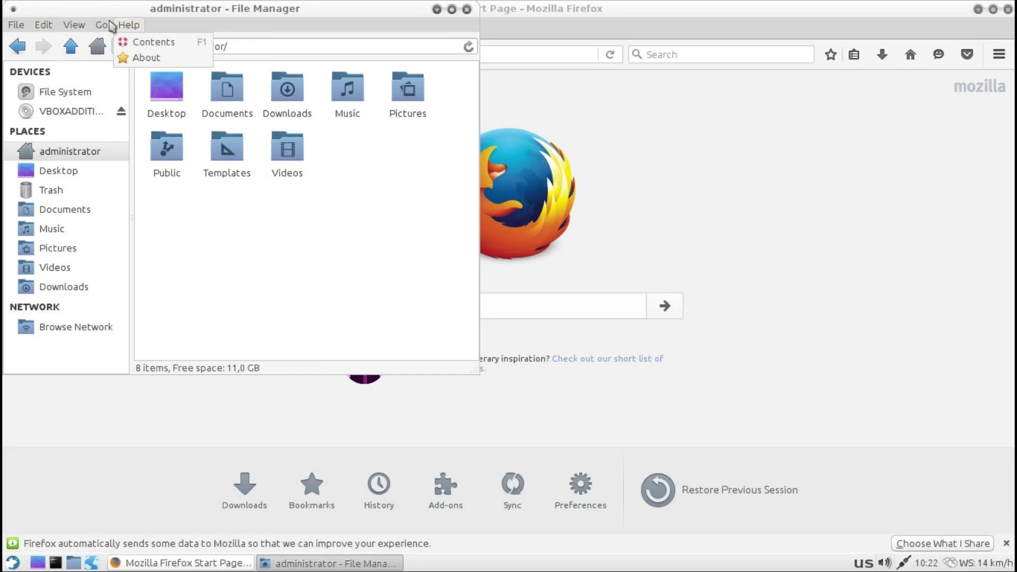
pyautogui.moveTo(109, 27)
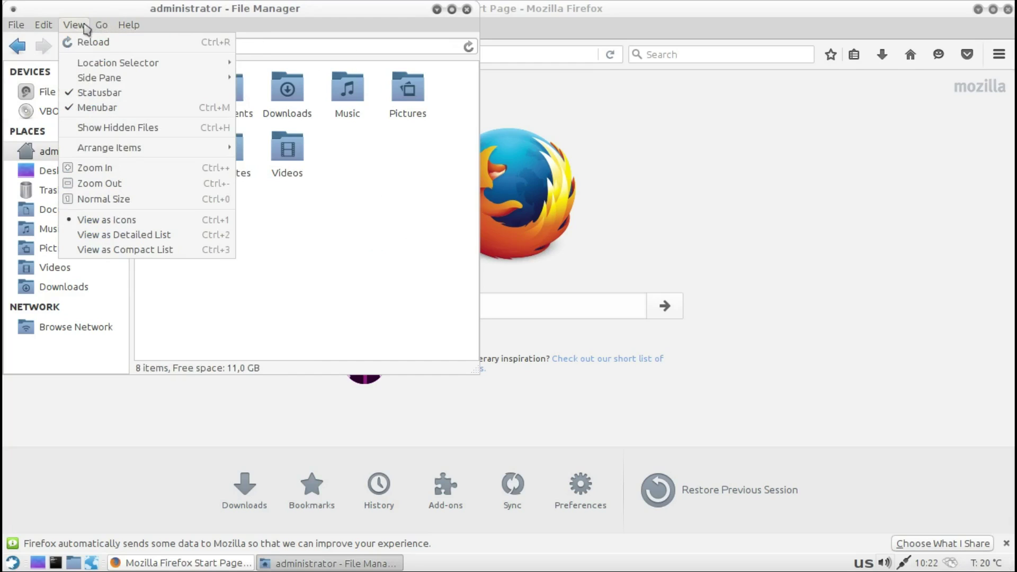
pyautogui.moveTo(50, 28)
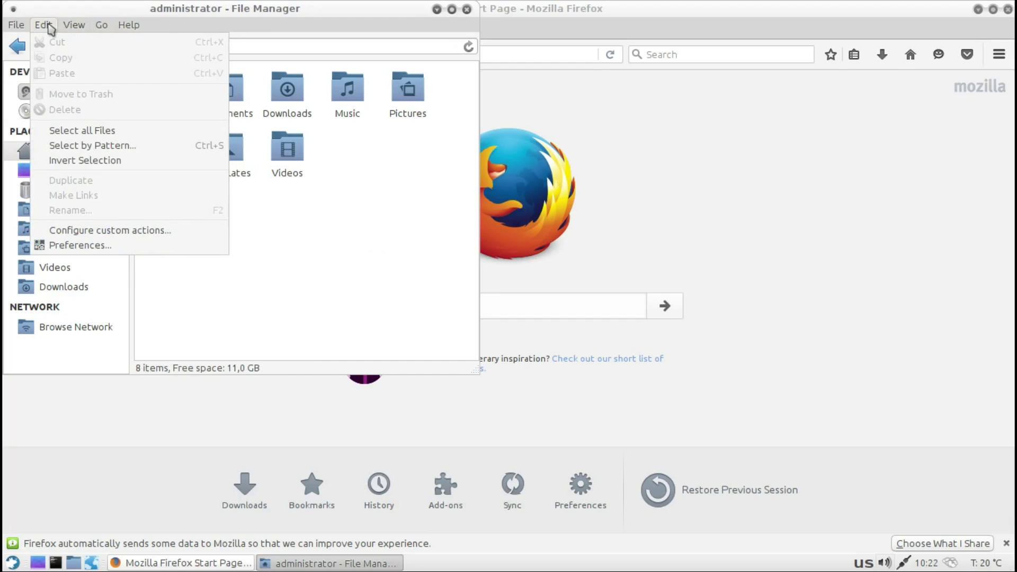
pyautogui.moveTo(16, 27)
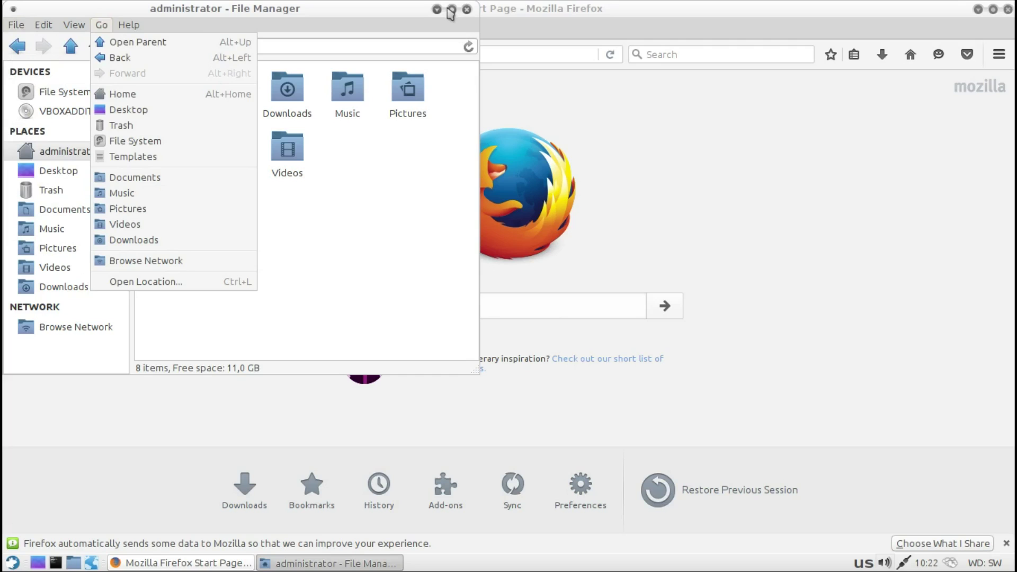
pyautogui.click(386, 20)
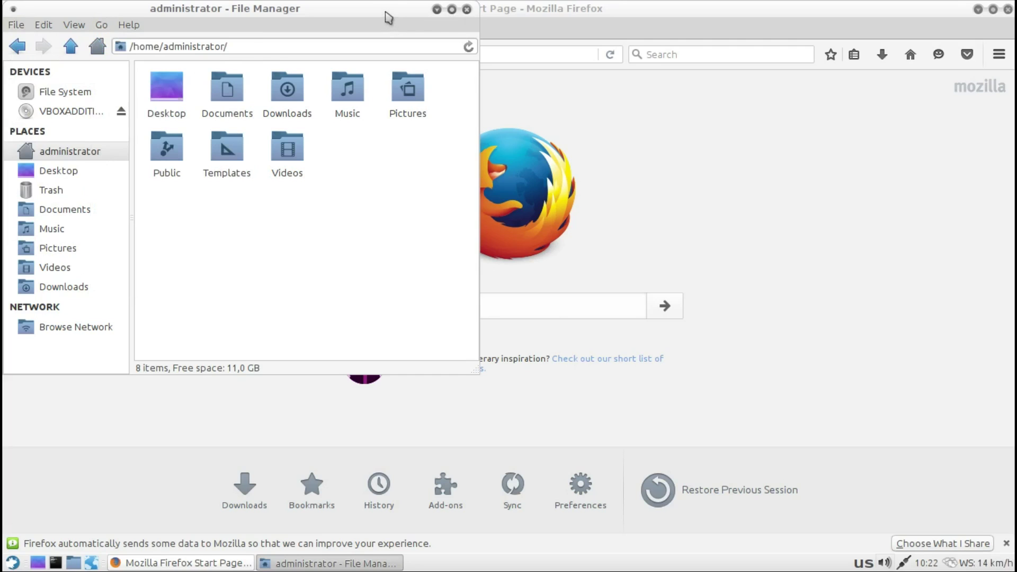
# Step: Move the file manager aside, close it and Firefox, then open the Applications menu
pyautogui.moveTo(386, 20); pyautogui.dragTo(1016, 159)
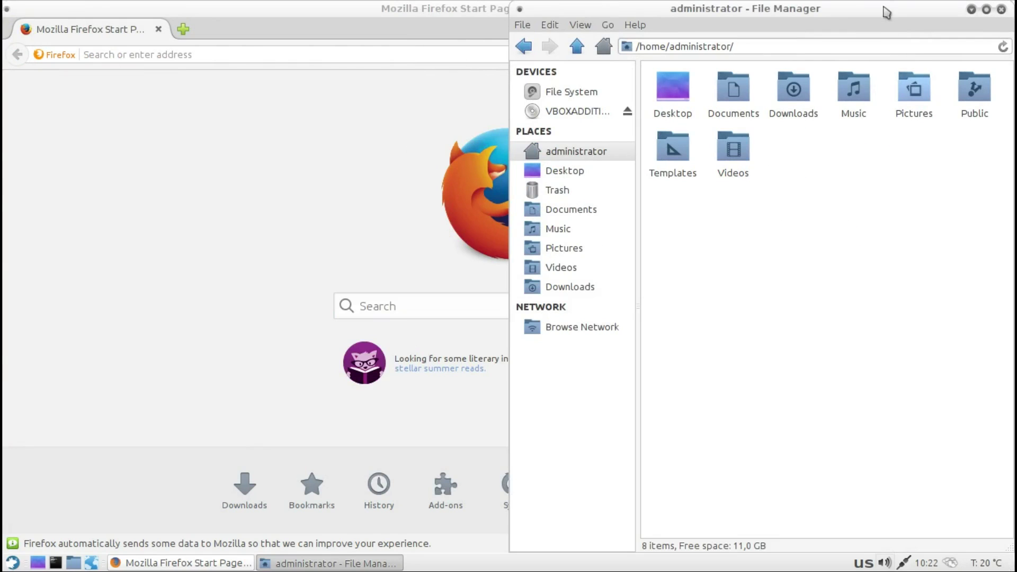
pyautogui.moveTo(887, 11); pyautogui.dragTo(1, 57)
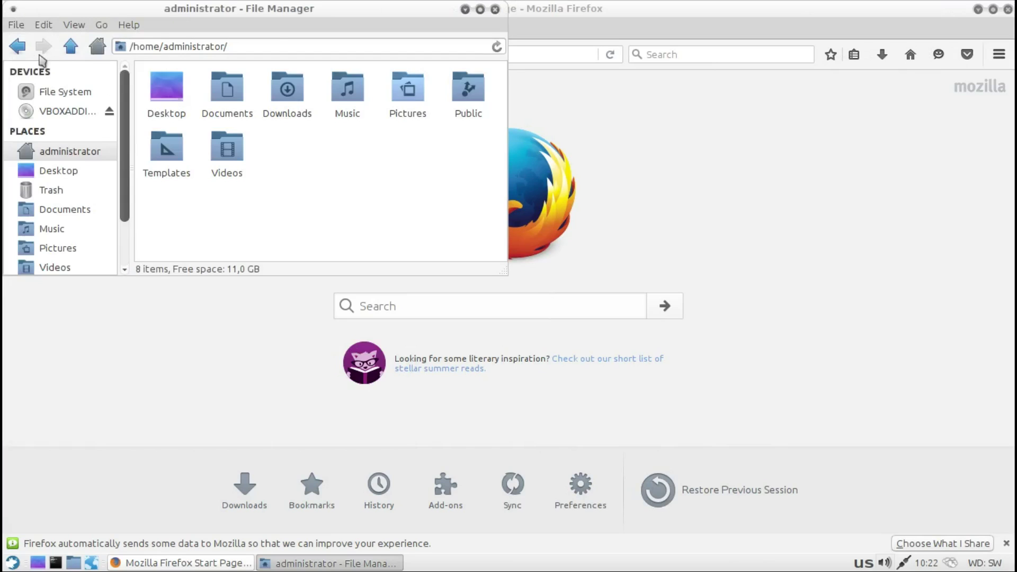
pyautogui.click(497, 9)
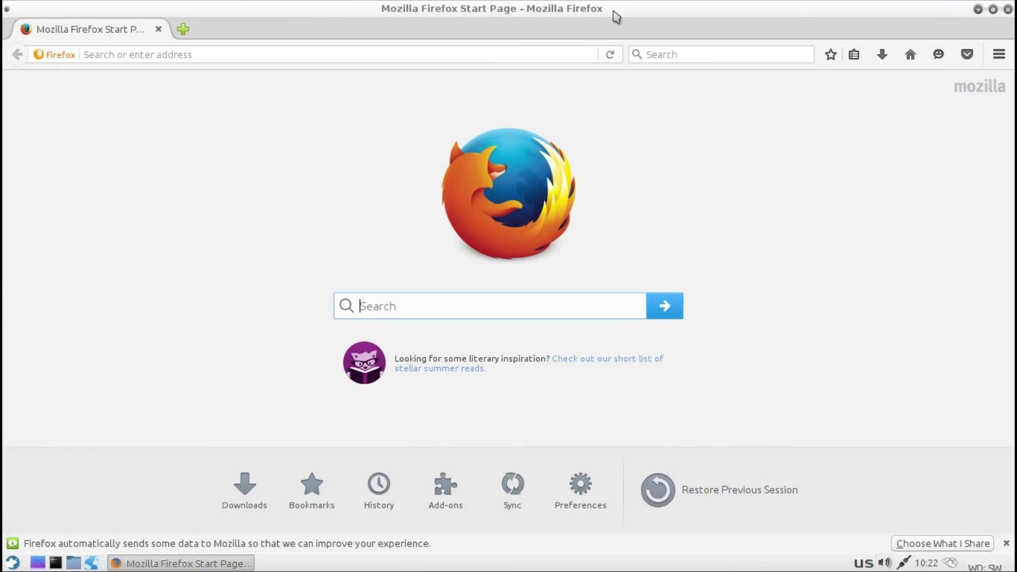
pyautogui.click(1008, 9)
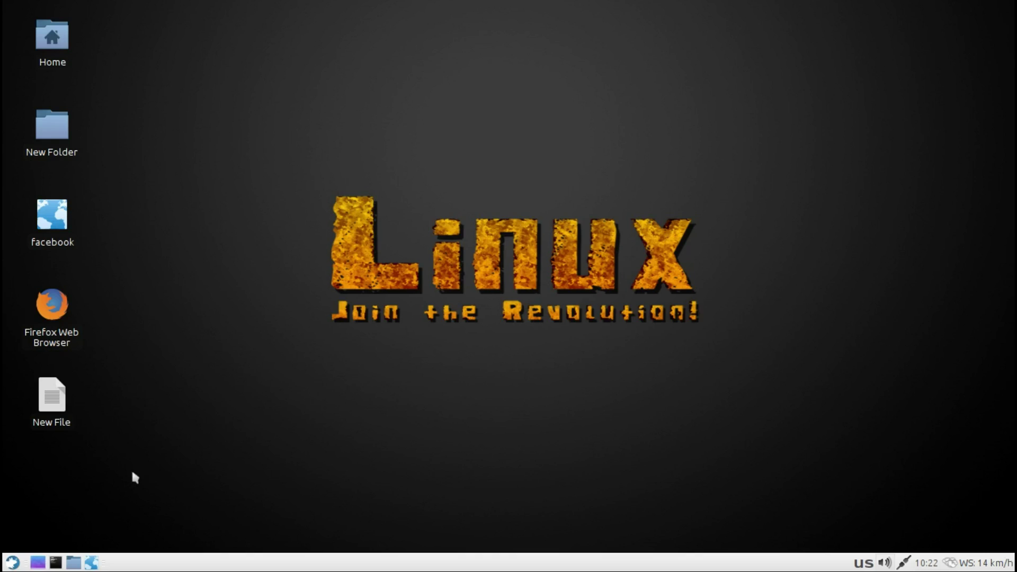
pyautogui.click(13, 562)
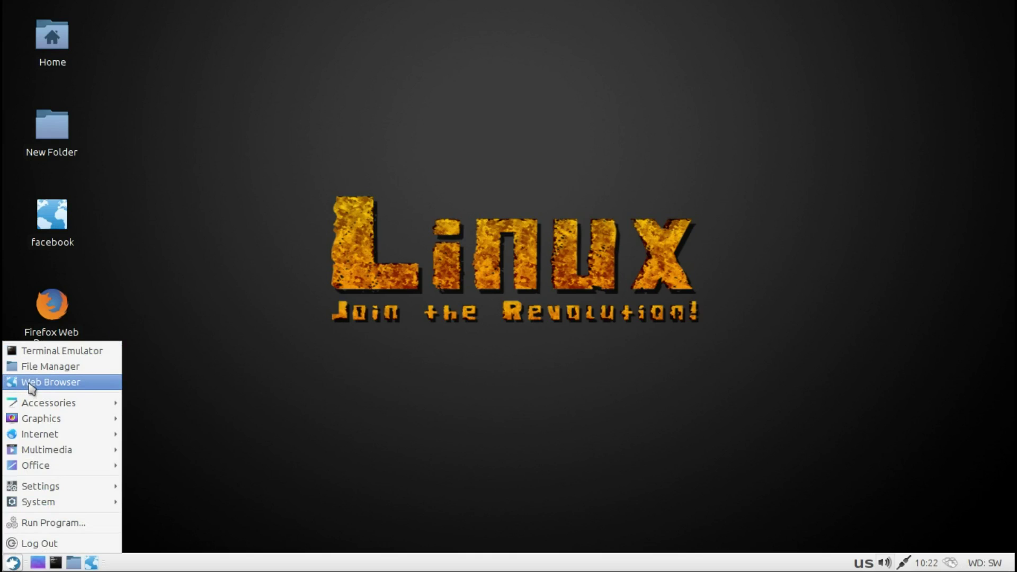
# Step: Browse Accessories, Graphics and Internet, launch Skype, and reopen the Applications menu
pyautogui.moveTo(42, 408)
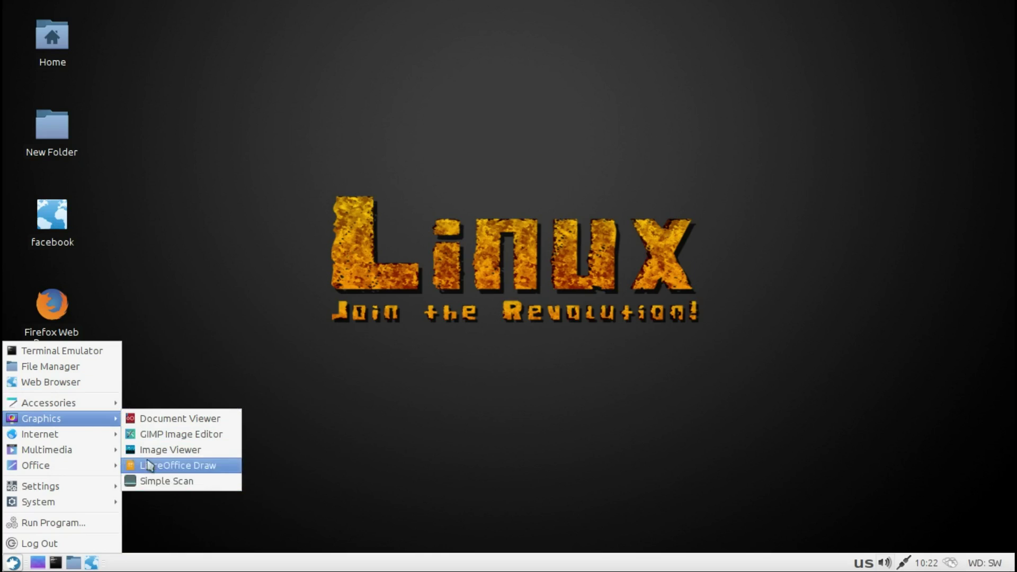
pyautogui.moveTo(93, 432)
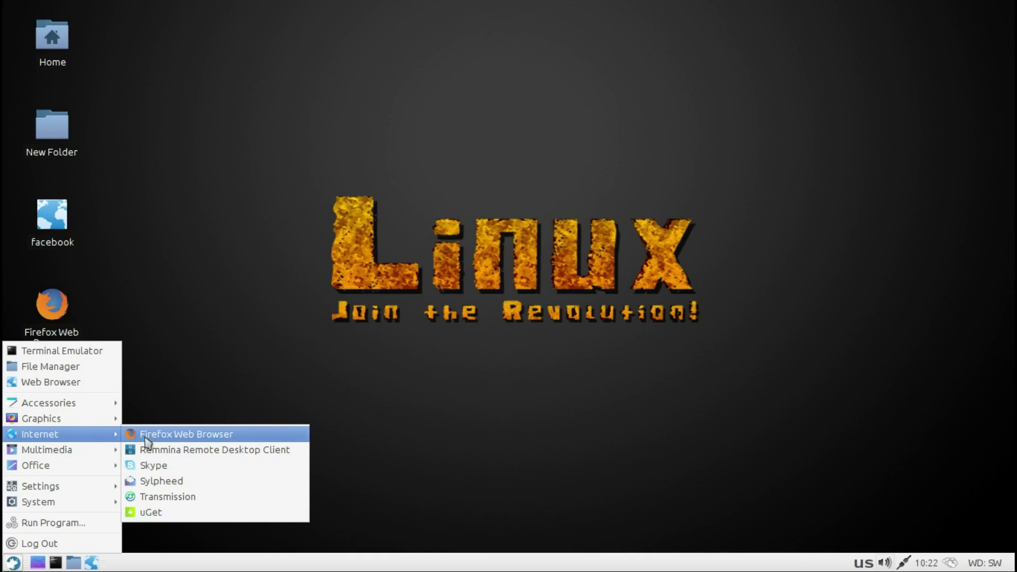
pyautogui.click(153, 468)
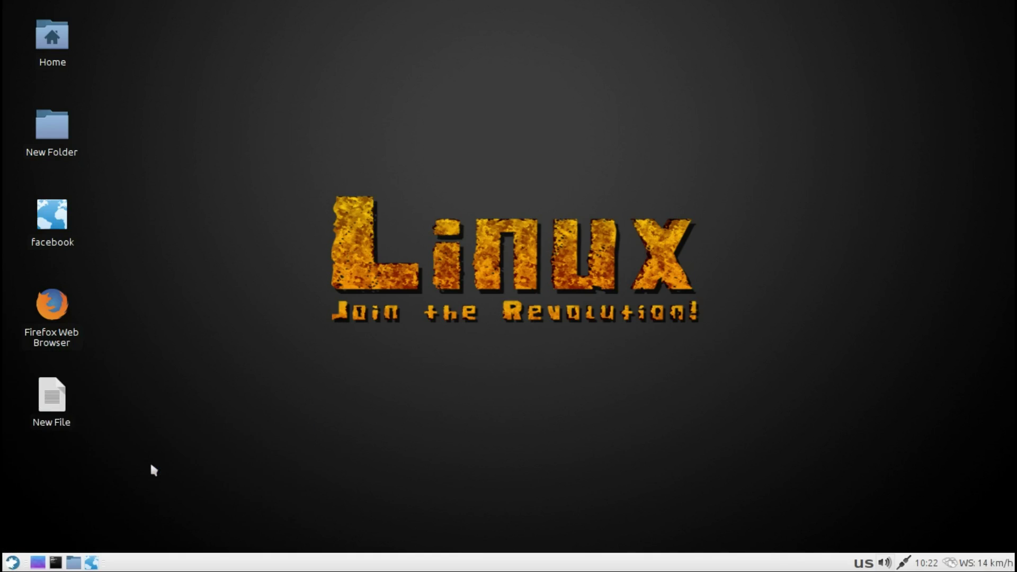
pyautogui.click(13, 557)
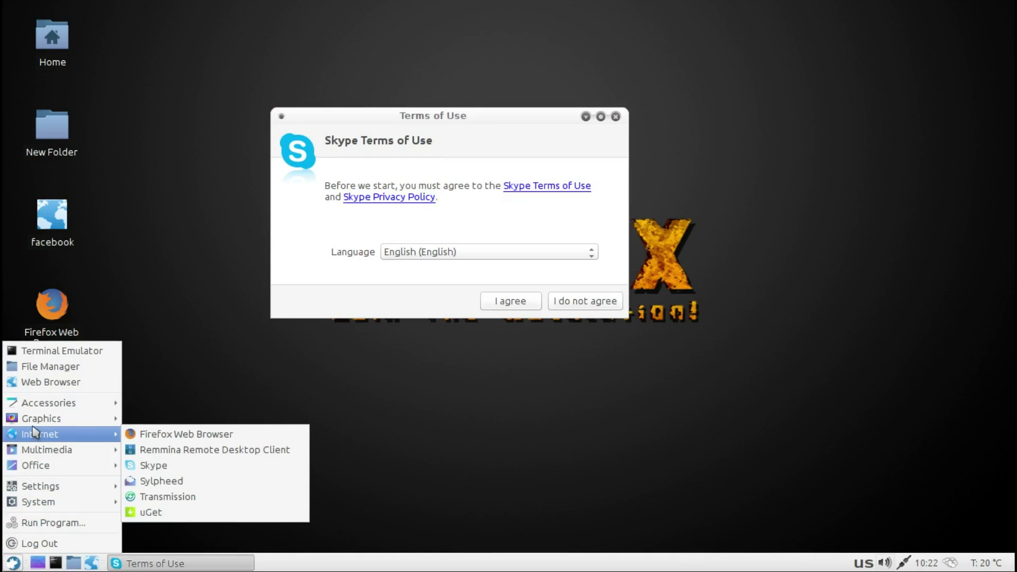
# Step: After glancing at Multimedia, launch LibreOffice Writer from the Office category
pyautogui.moveTo(34, 455)
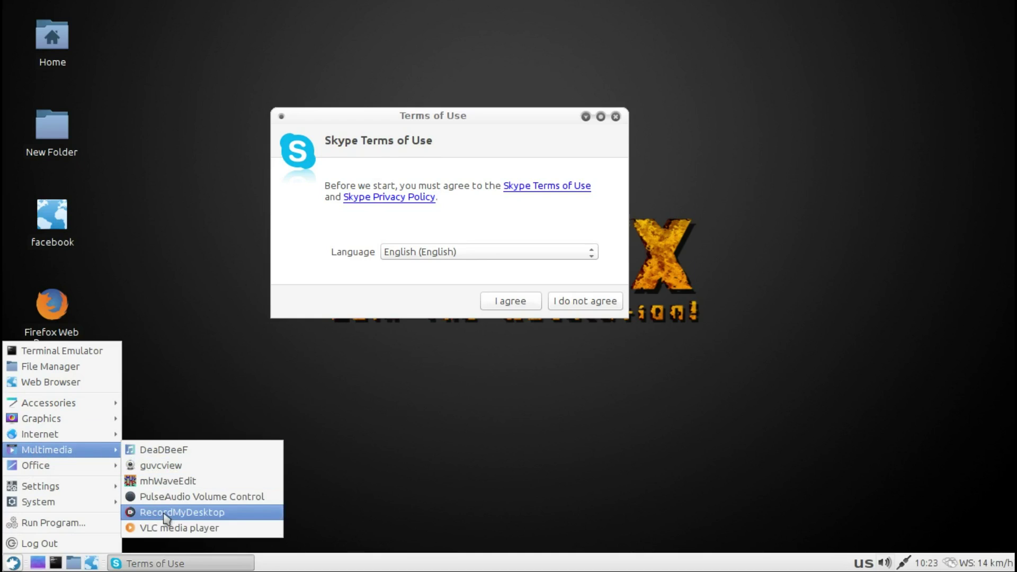
pyautogui.moveTo(102, 471)
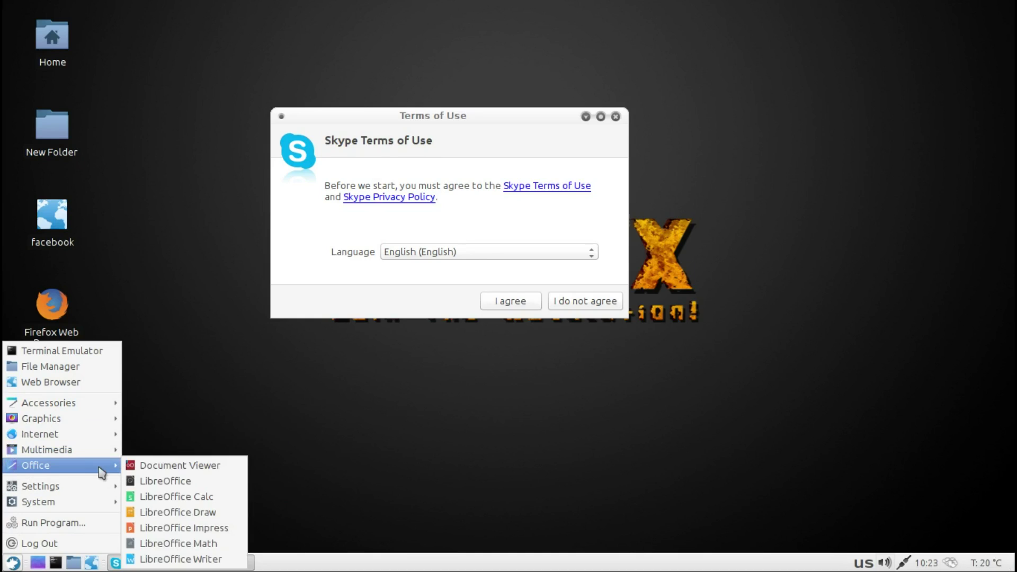
pyautogui.click(179, 559)
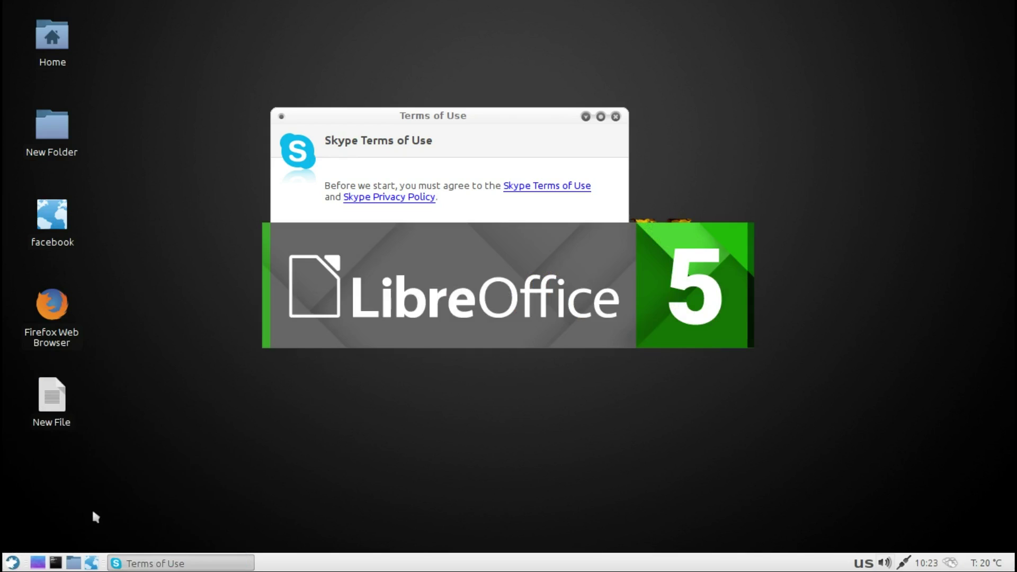
# Step: Check About LibreOffice shows version 5.1.4.2, then close Writer
pyautogui.click(12, 562)
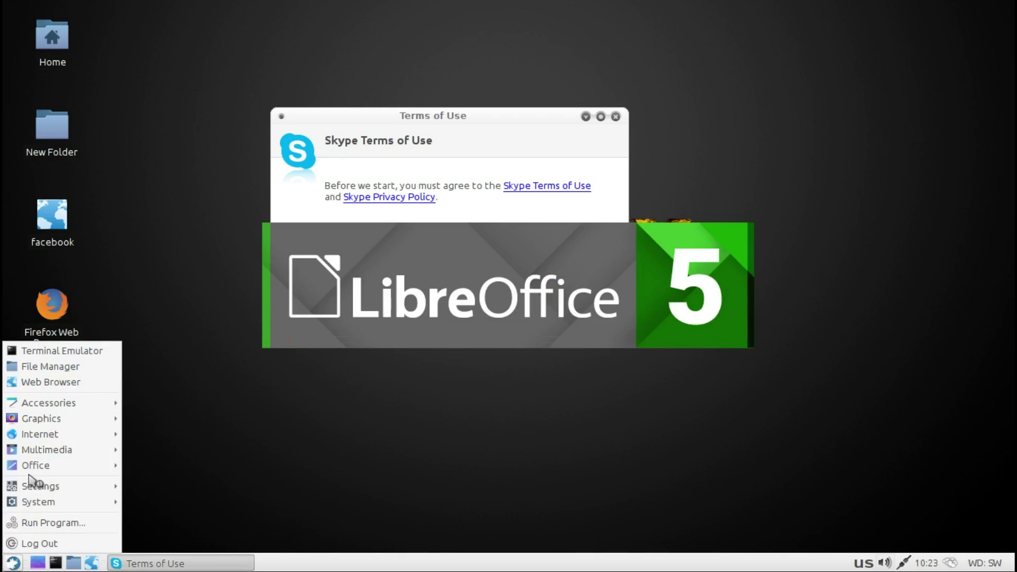
pyautogui.moveTo(46, 485)
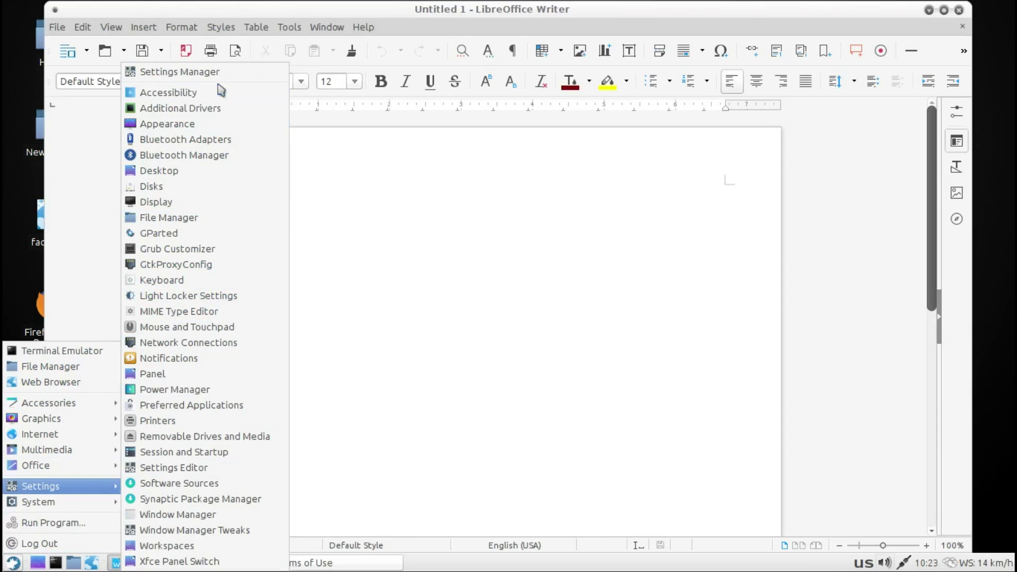
pyautogui.click(366, 31)
pyautogui.click(365, 29)
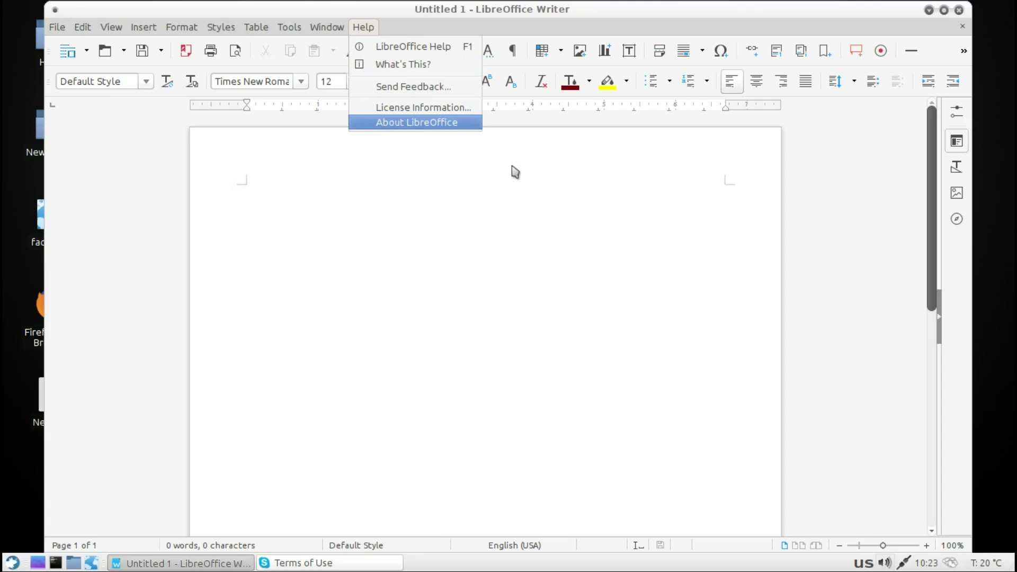
pyautogui.press('Return')
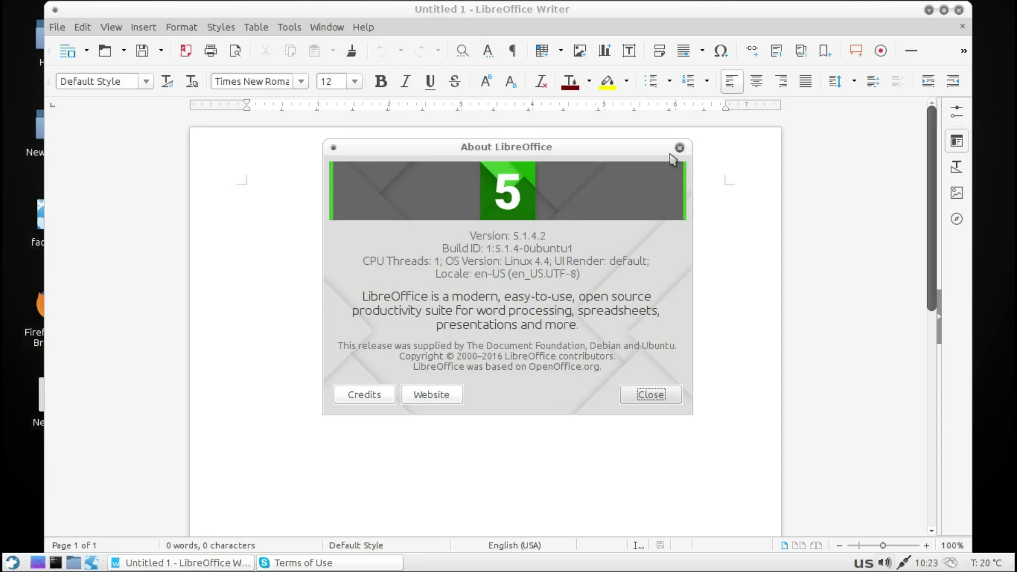
pyautogui.click(678, 148)
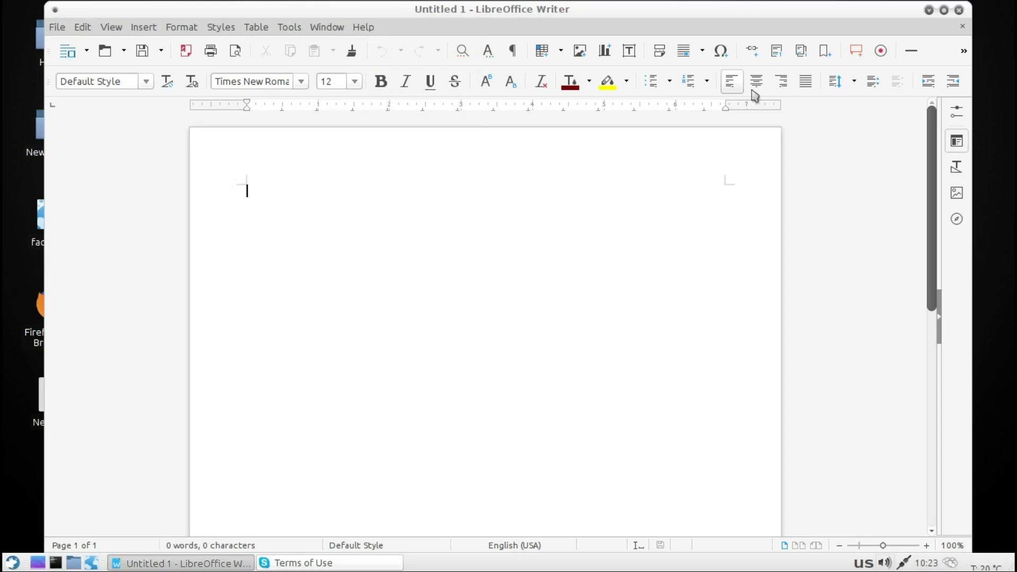
pyautogui.click(959, 10)
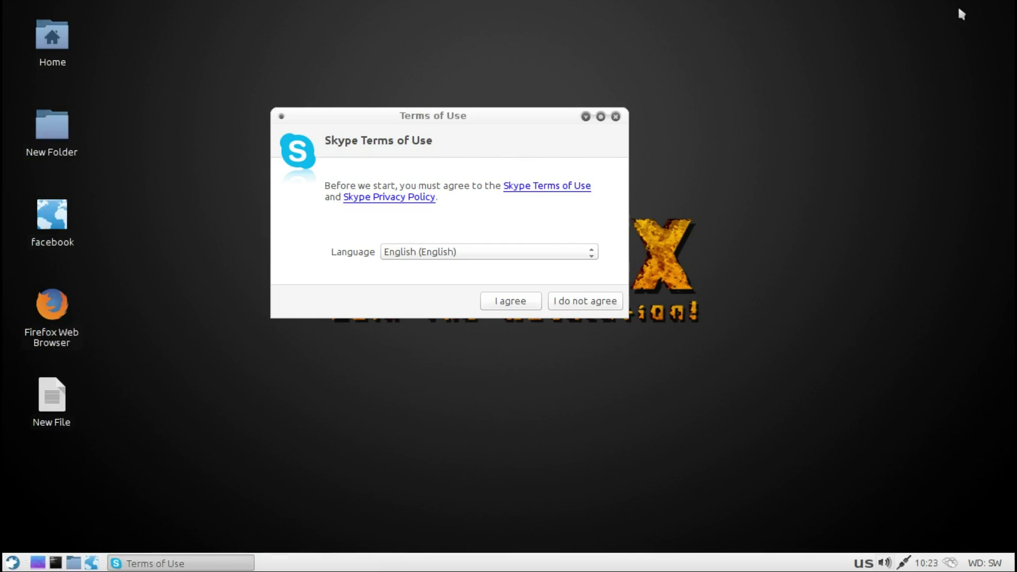
# Step: Agree to Skype's terms, close its sign-in window, and open the Applications menu
pyautogui.click(518, 302)
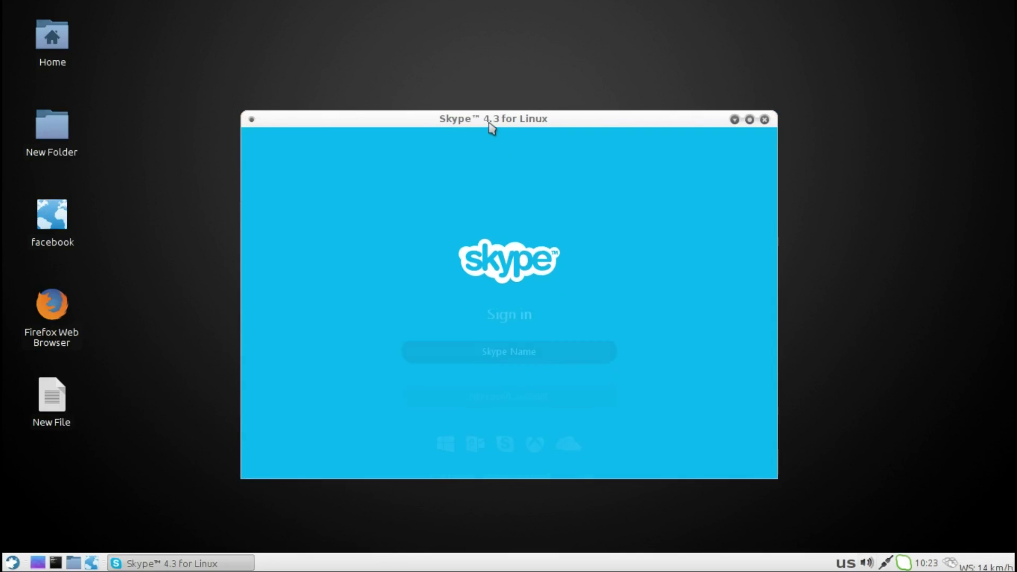
pyautogui.click(765, 120)
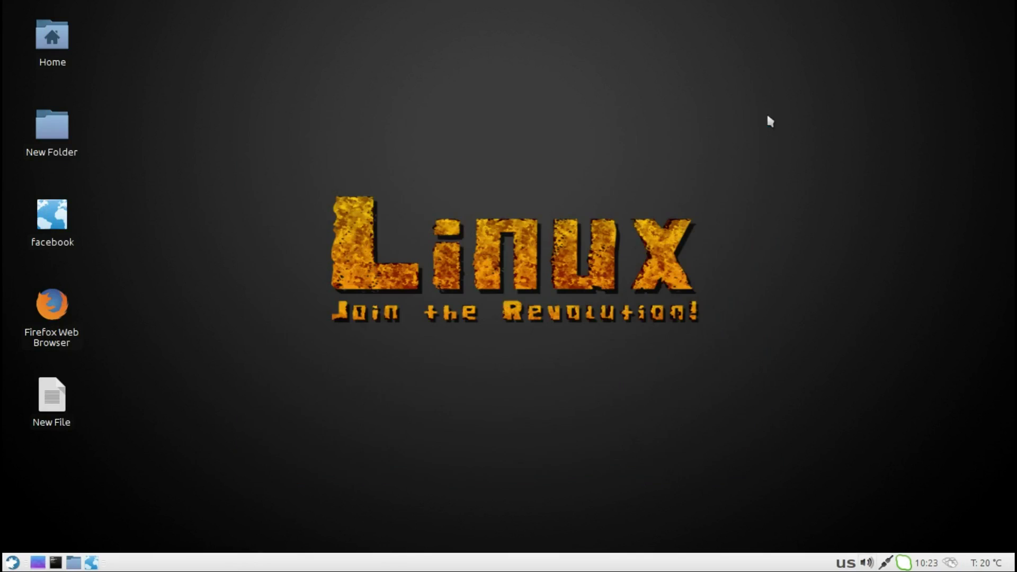
pyautogui.click(12, 562)
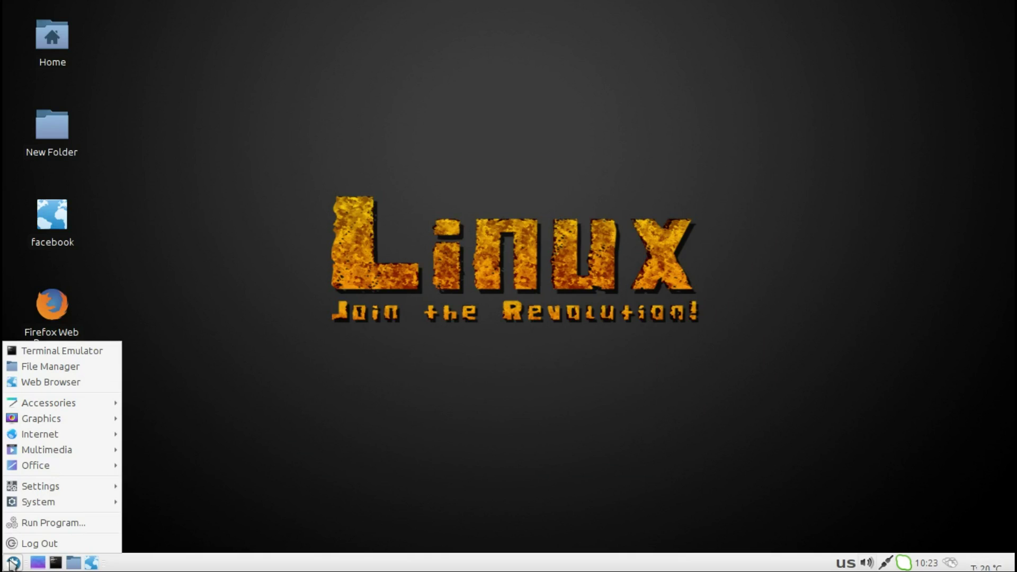
# Step: Open the Xfce Settings Manager from Applications > Settings and maximize it
pyautogui.moveTo(33, 490)
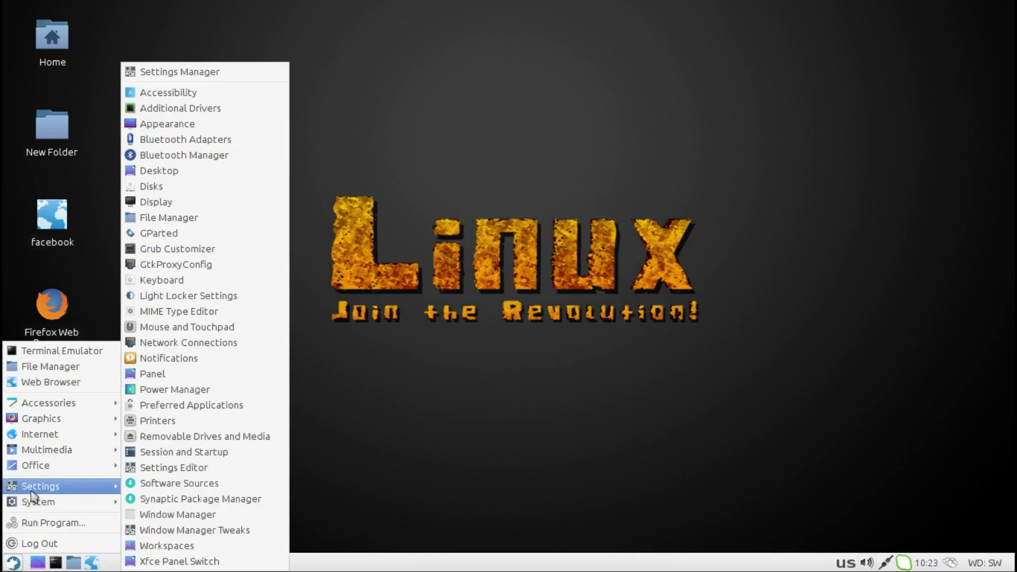
pyautogui.click(177, 71)
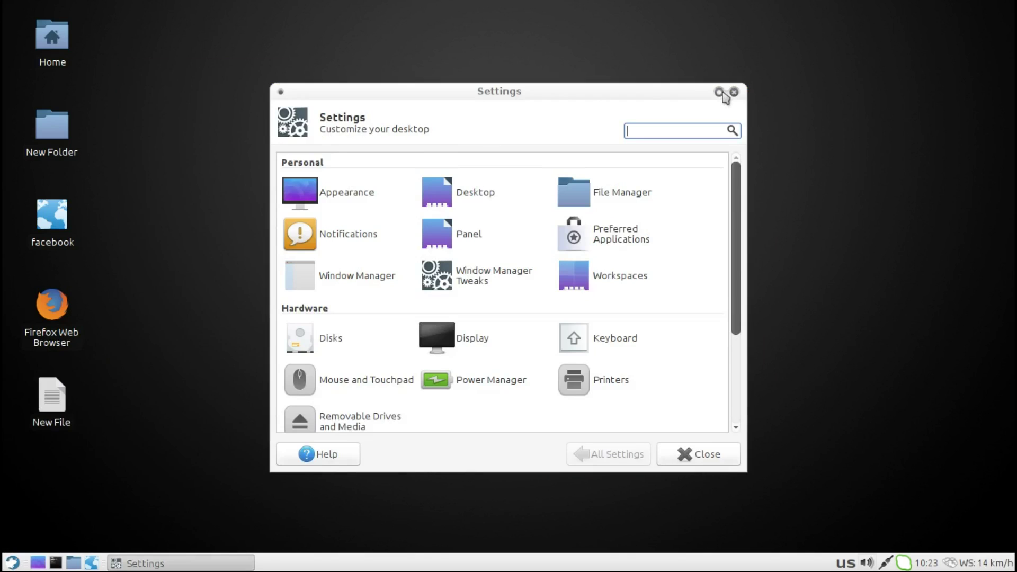
pyautogui.click(720, 93)
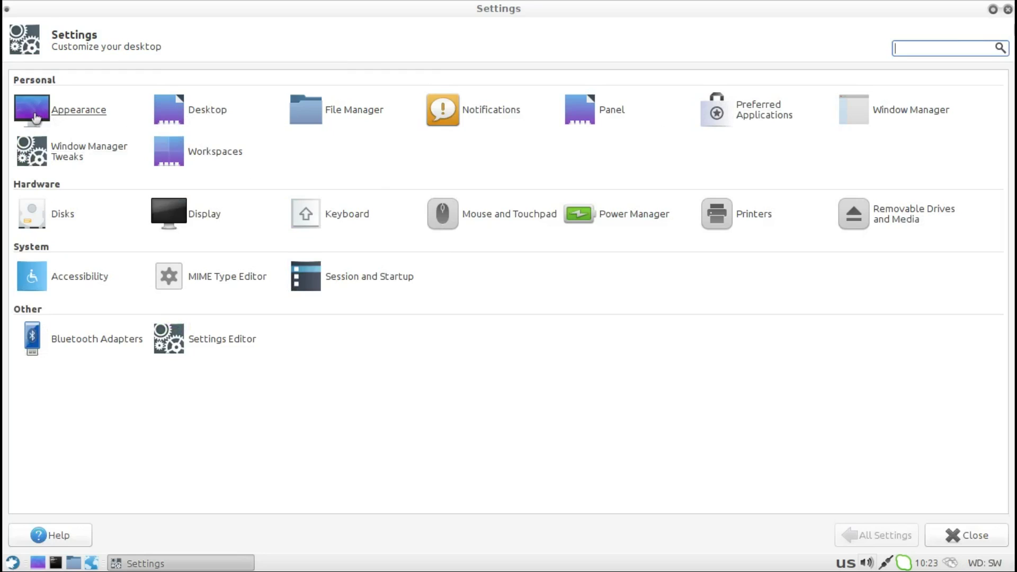
# Step: Review Appearance's Fonts and Settings tabs, then open the Desktop background page
pyautogui.click(33, 117)
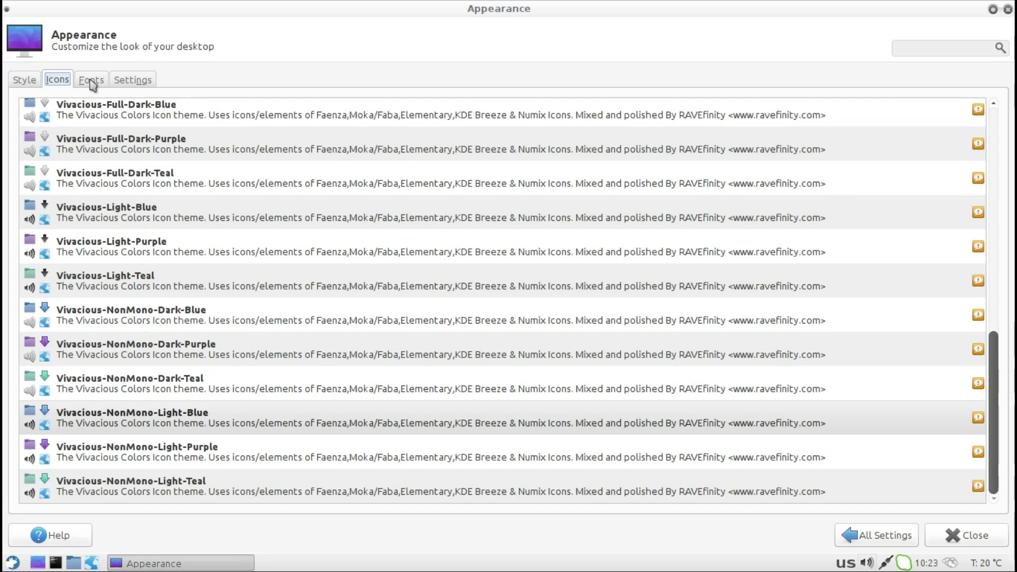
pyautogui.click(93, 84)
pyautogui.click(133, 83)
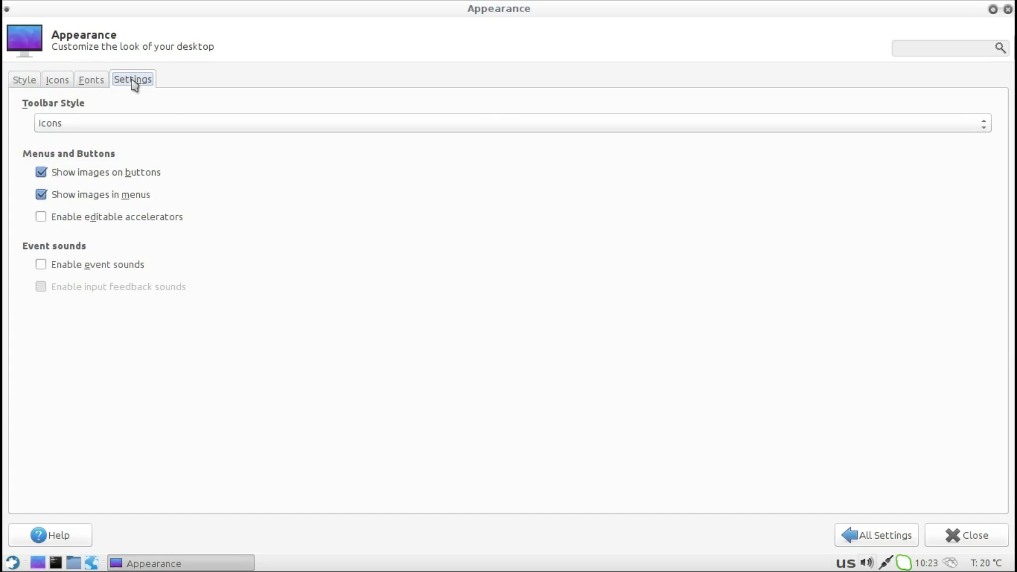
pyautogui.click(880, 536)
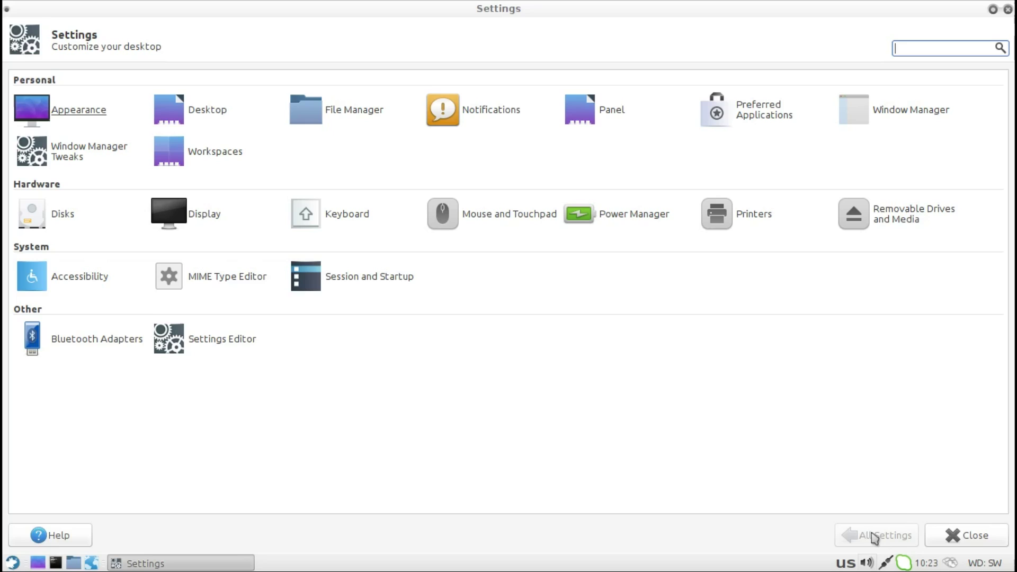
pyautogui.click(218, 116)
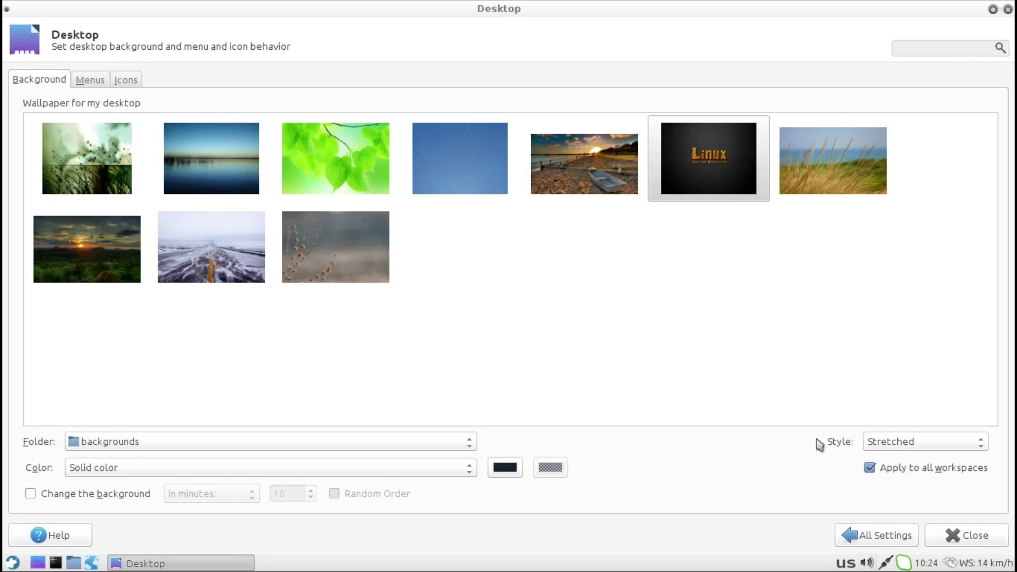
pyautogui.click(869, 536)
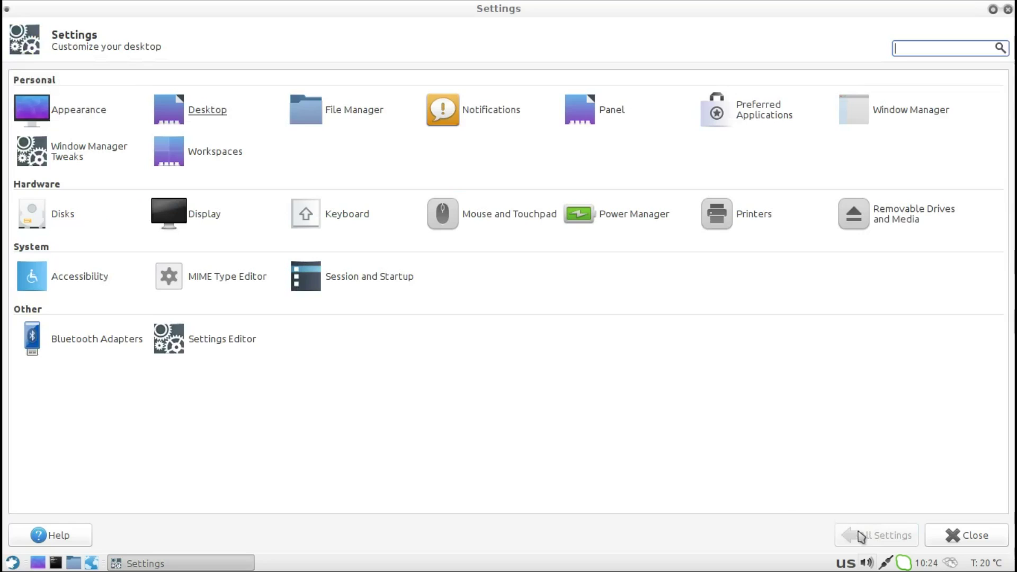
pyautogui.click(374, 122)
pyautogui.click(434, 166)
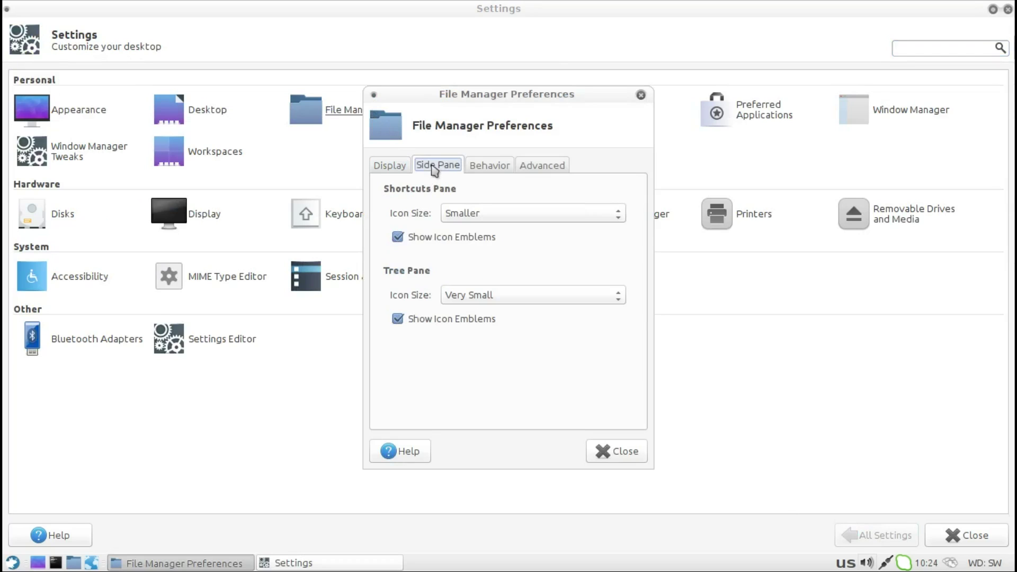
pyautogui.click(492, 167)
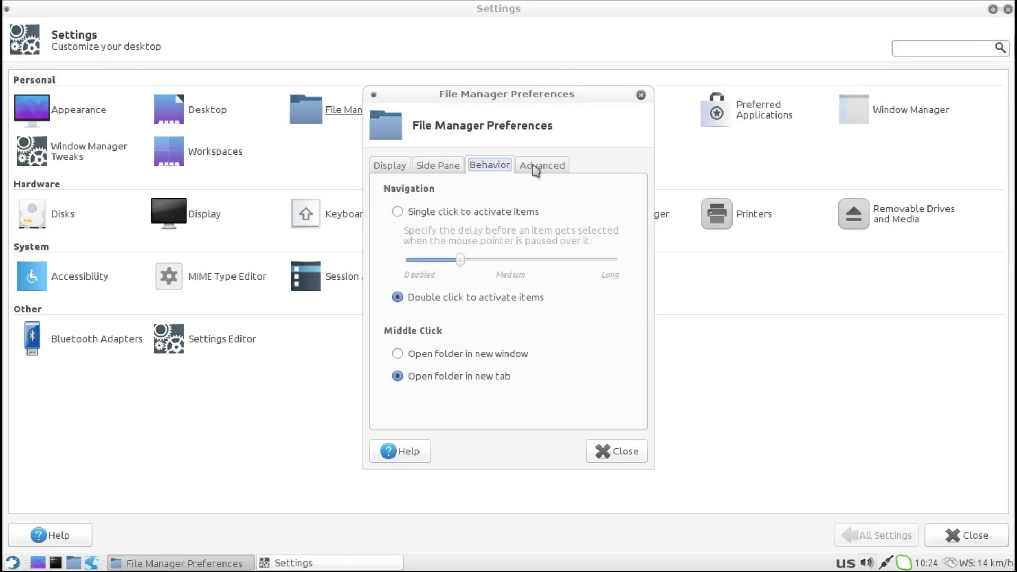
pyautogui.click(536, 168)
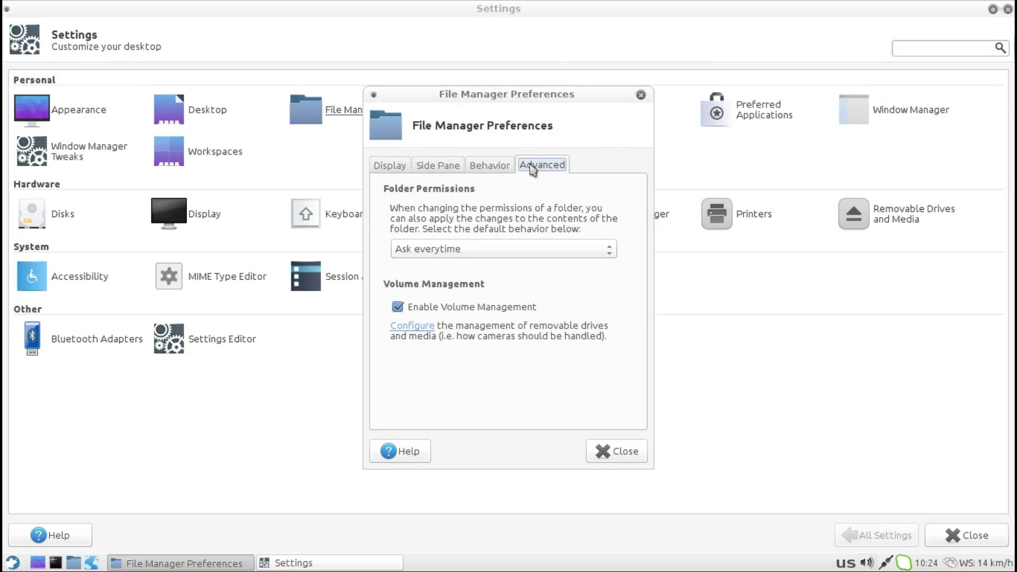
pyautogui.click(642, 96)
pyautogui.click(475, 111)
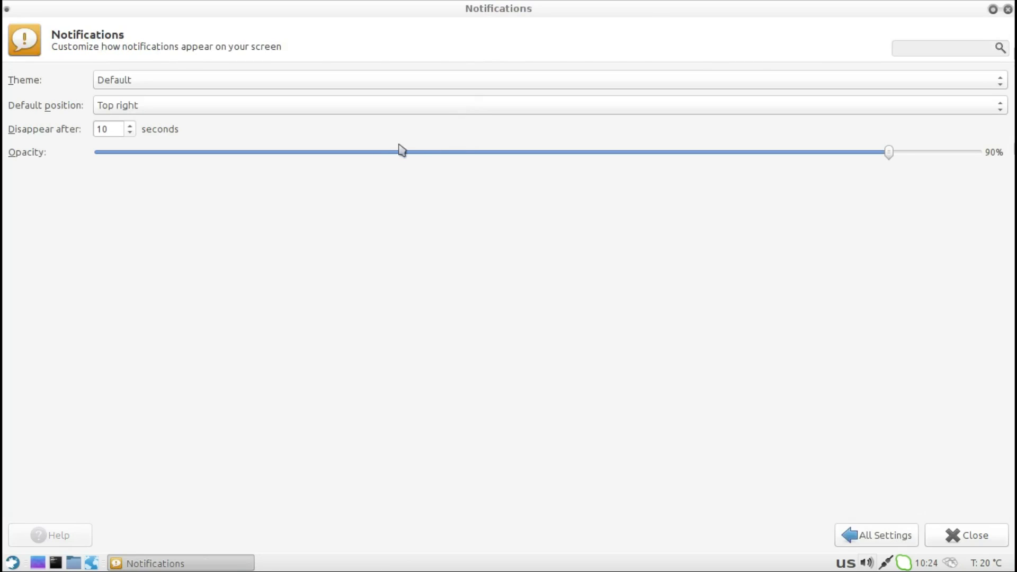
pyautogui.click(293, 107)
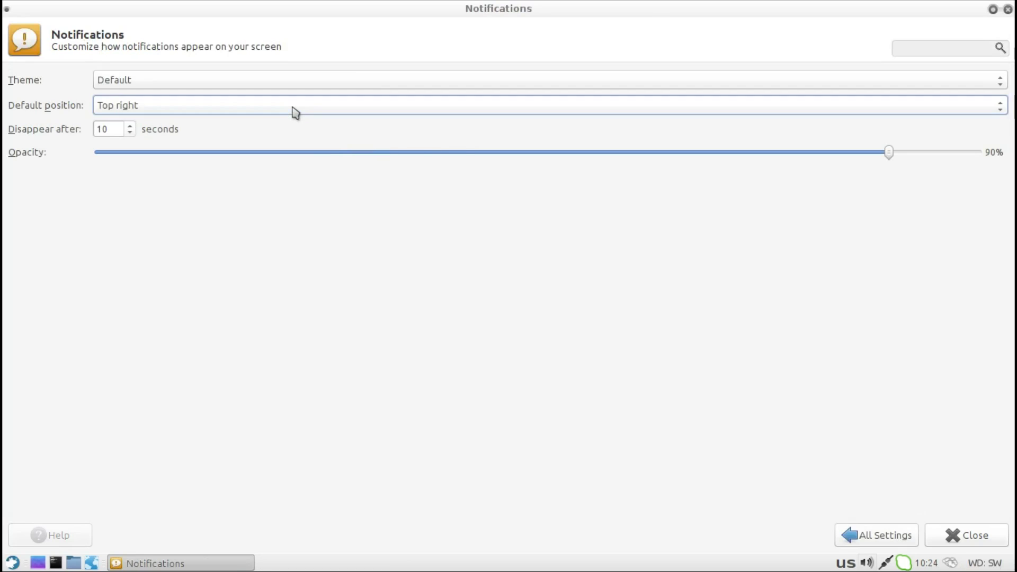
pyautogui.click(295, 110)
pyautogui.click(295, 109)
pyautogui.click(297, 85)
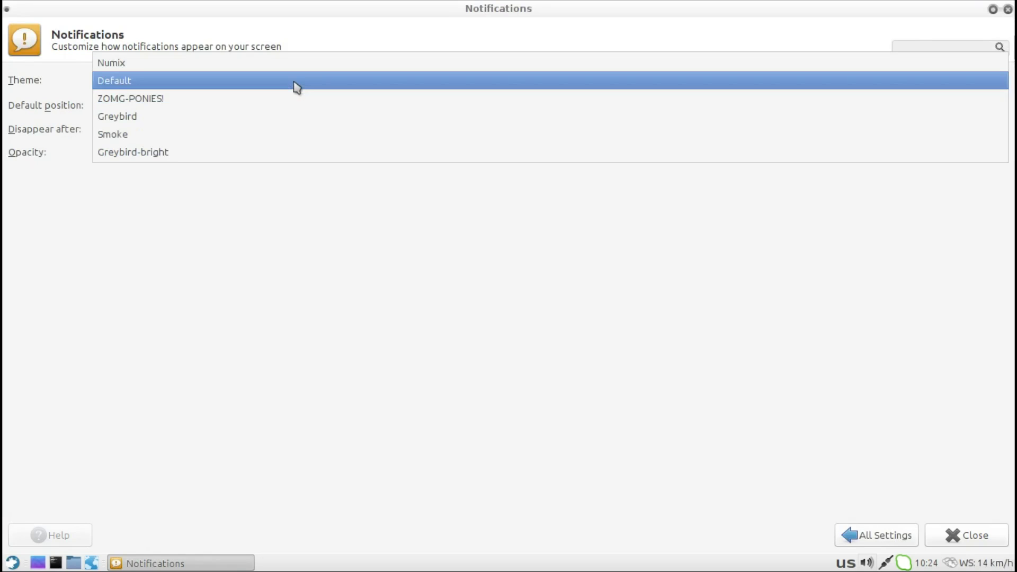
pyautogui.click(296, 86)
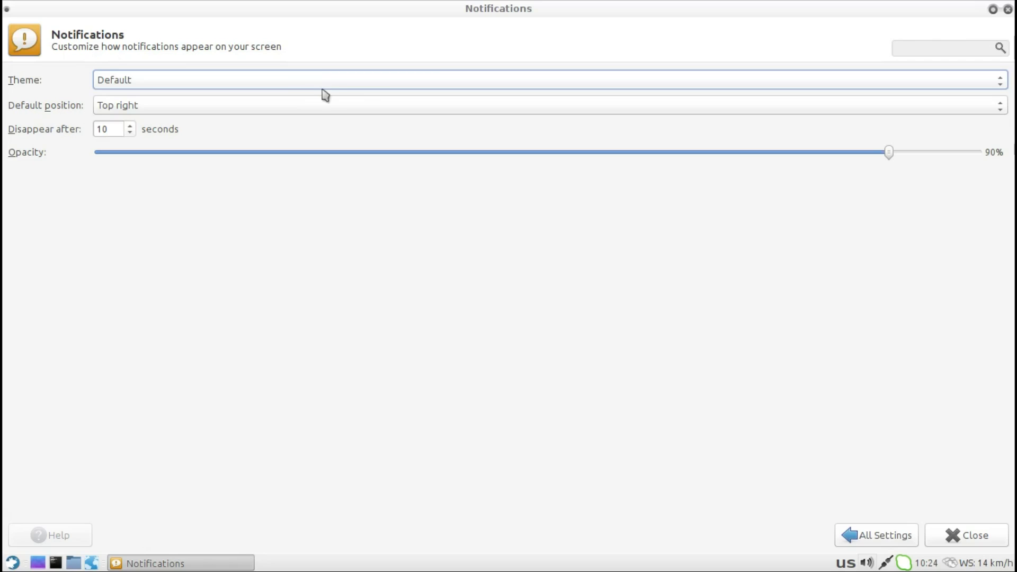
pyautogui.click(892, 536)
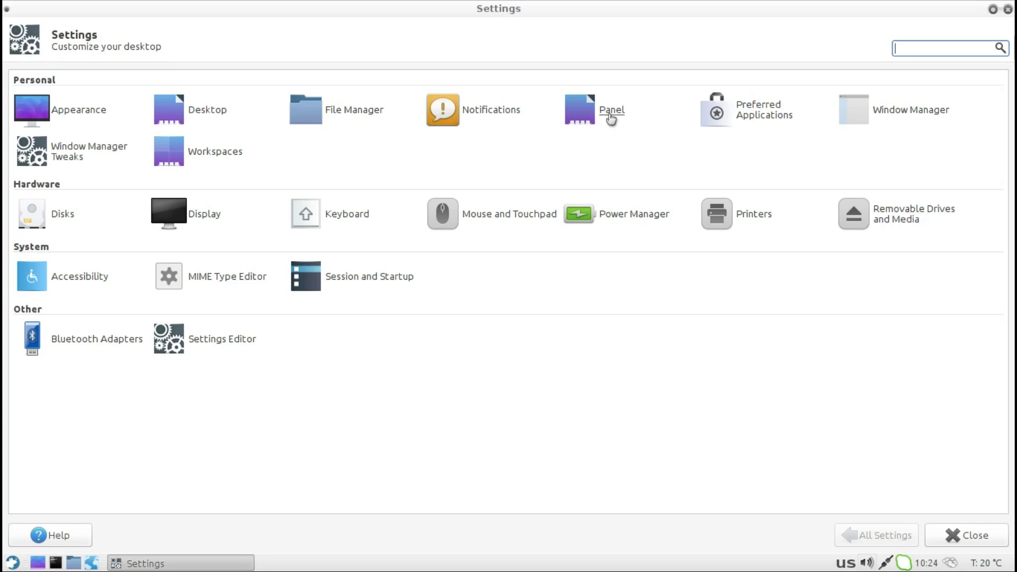
# Step: Look over the Panel settings' appearance and items tabs, then go back to All Settings
pyautogui.click(612, 116)
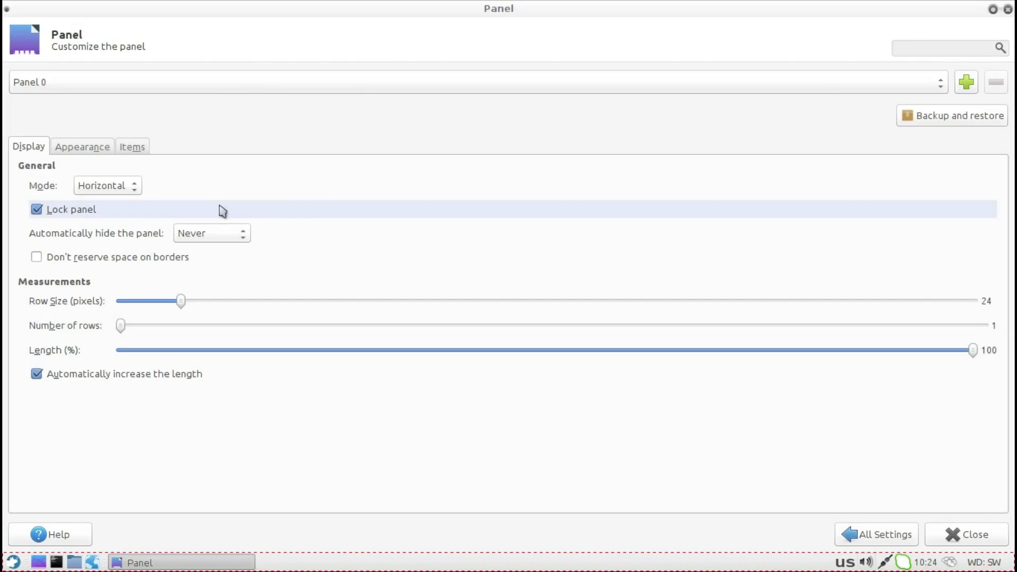
pyautogui.click(108, 150)
pyautogui.click(123, 151)
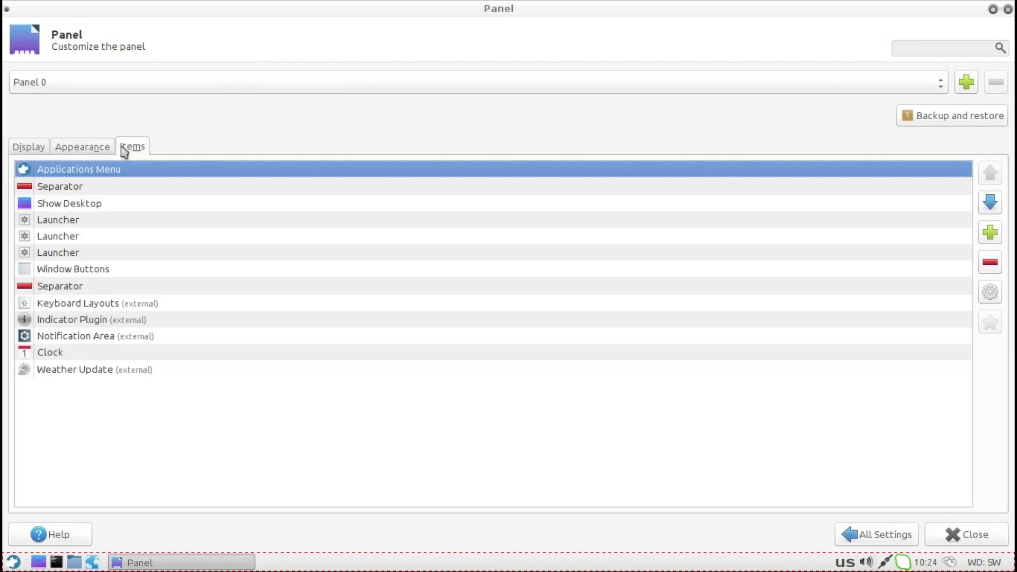
pyautogui.click(884, 533)
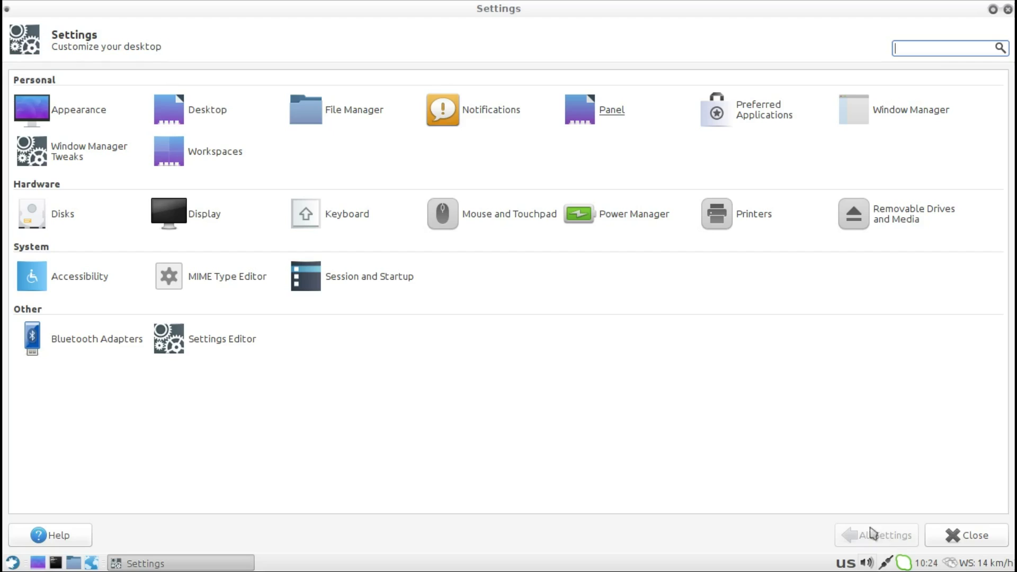
# Step: In Preferred Applications, try Debian Sensible Browser, then restore Mozilla Firefox as the web browser
pyautogui.click(758, 118)
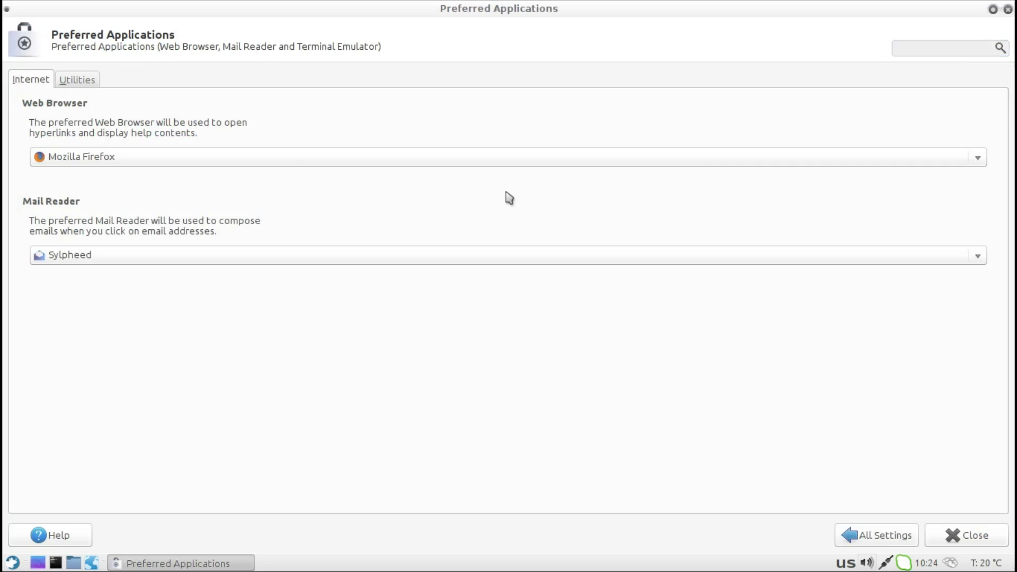
pyautogui.click(168, 158)
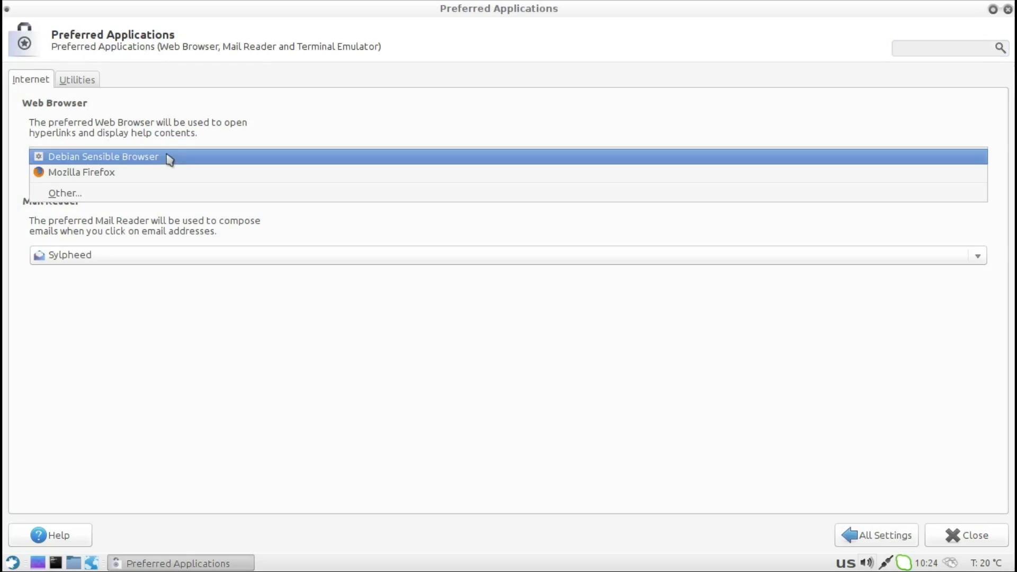
pyautogui.click(168, 157)
pyautogui.click(170, 163)
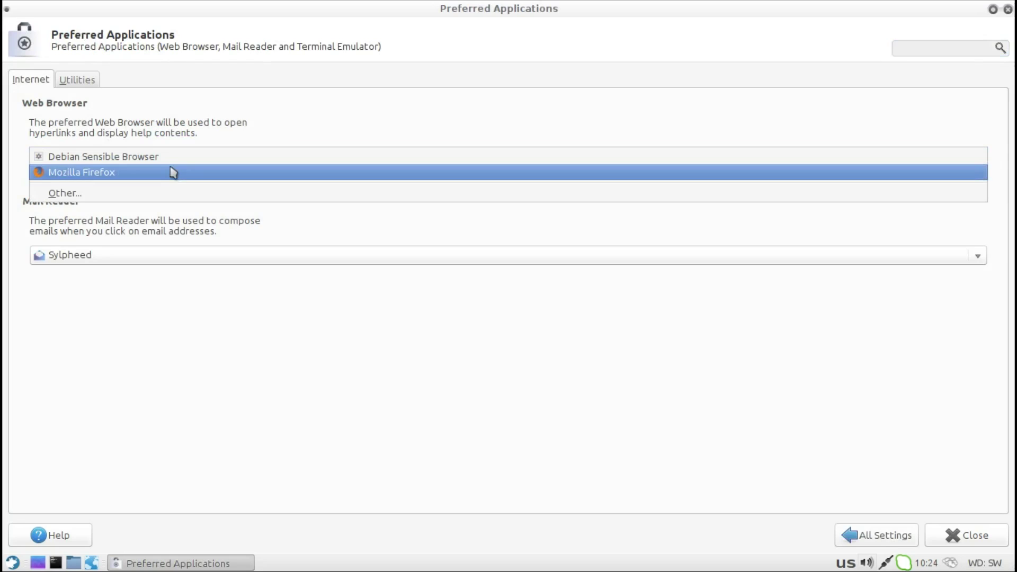
pyautogui.click(171, 171)
# Step: On the Utilities tab, keep Thunar as the default file manager
pyautogui.click(86, 84)
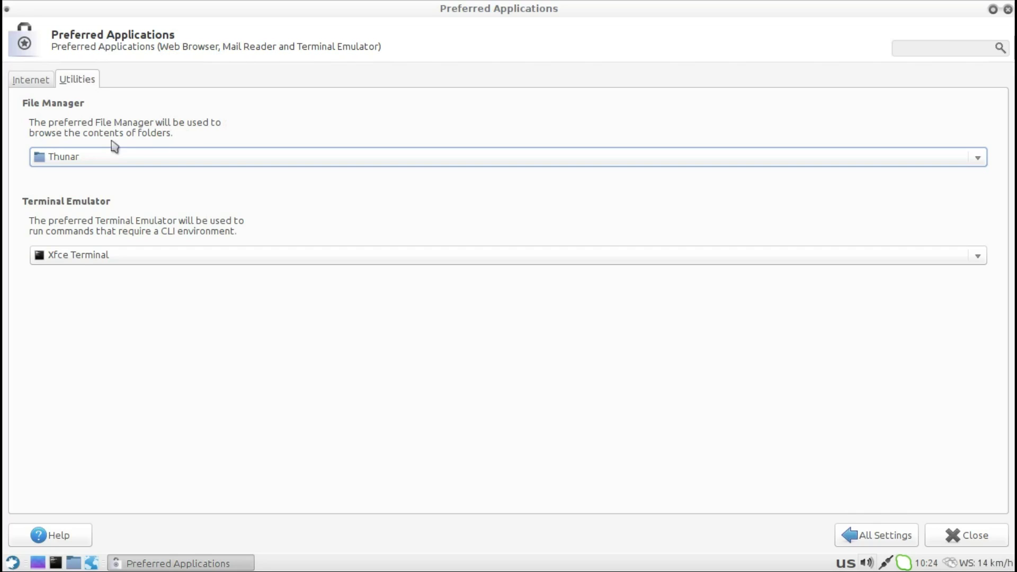
pyautogui.click(122, 157)
pyautogui.click(120, 156)
# Step: Browse Window Manager's Keyboard, Focus and Advanced tabs, then open Display showing 1360x768 at 59,8 Hz
pyautogui.click(864, 536)
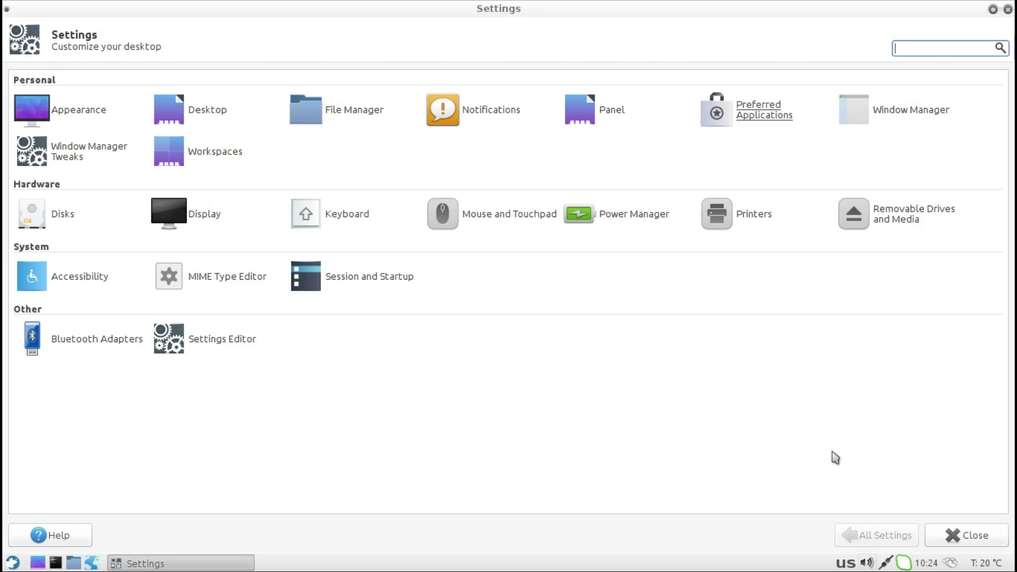
pyautogui.click(901, 112)
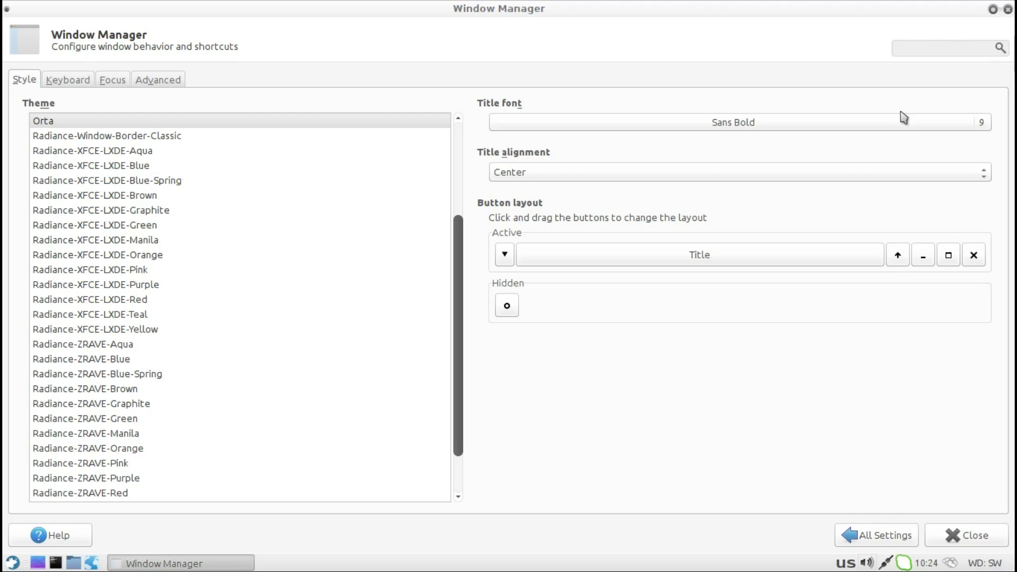
pyautogui.click(74, 81)
pyautogui.click(110, 80)
pyautogui.click(158, 81)
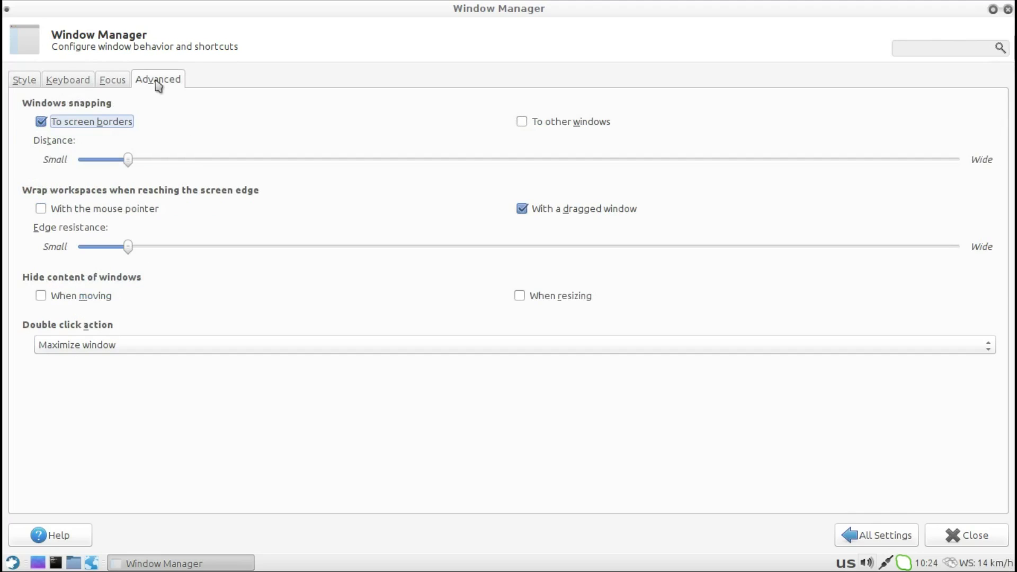
pyautogui.click(902, 539)
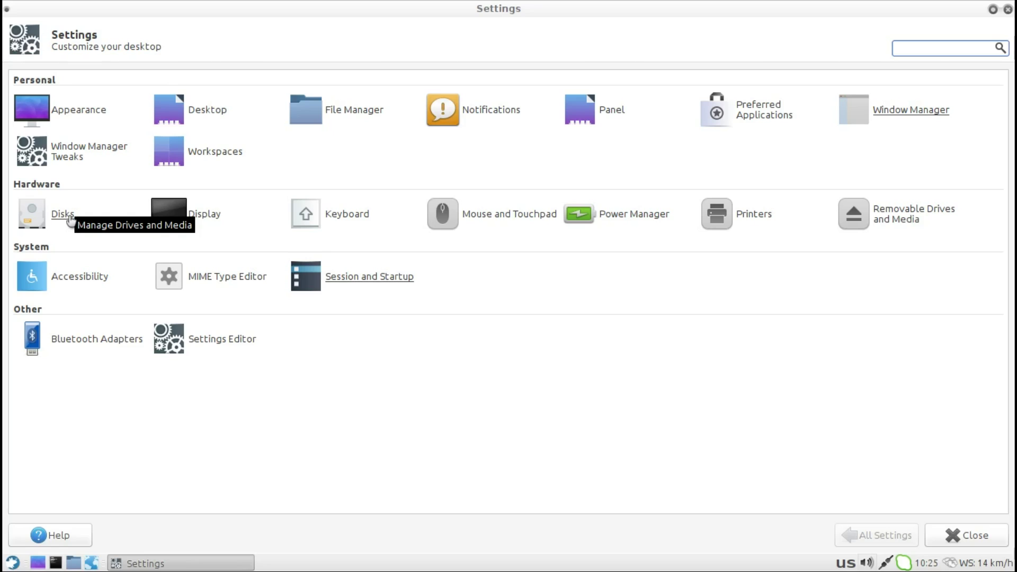
pyautogui.click(204, 217)
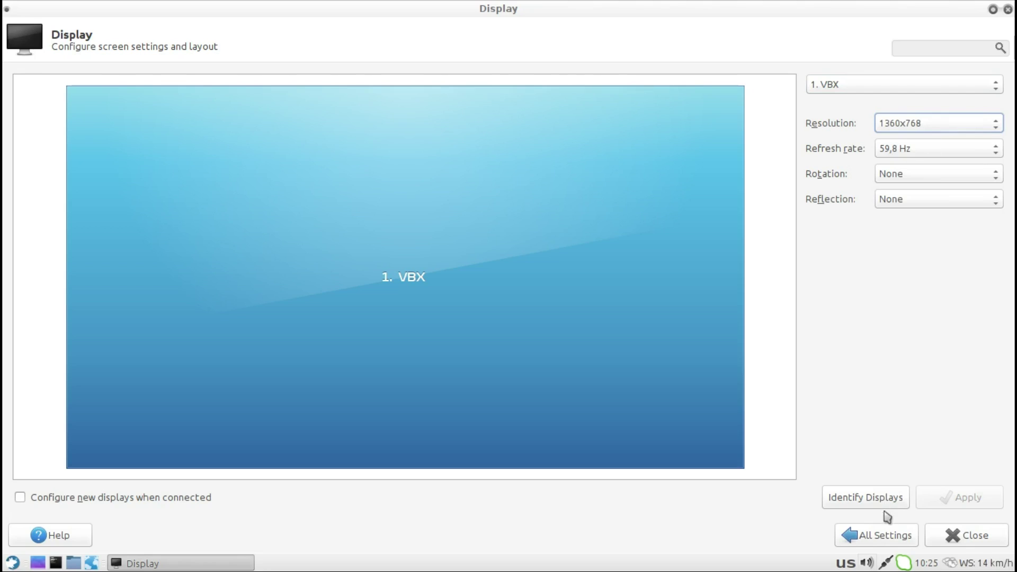
# Step: Review the Keyboard settings' application shortcuts and layout tabs, then return to All Settings
pyautogui.click(889, 536)
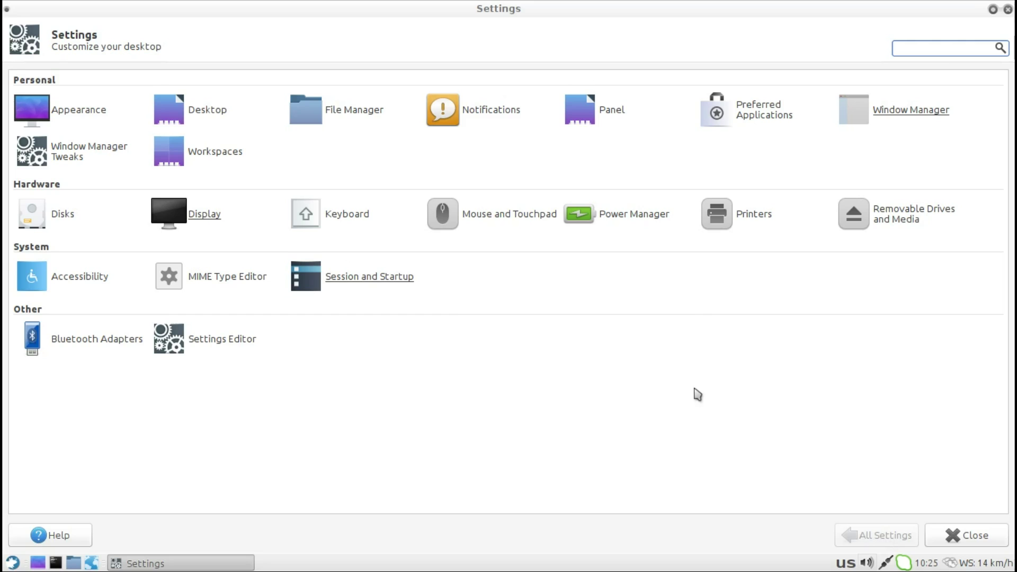
pyautogui.click(350, 220)
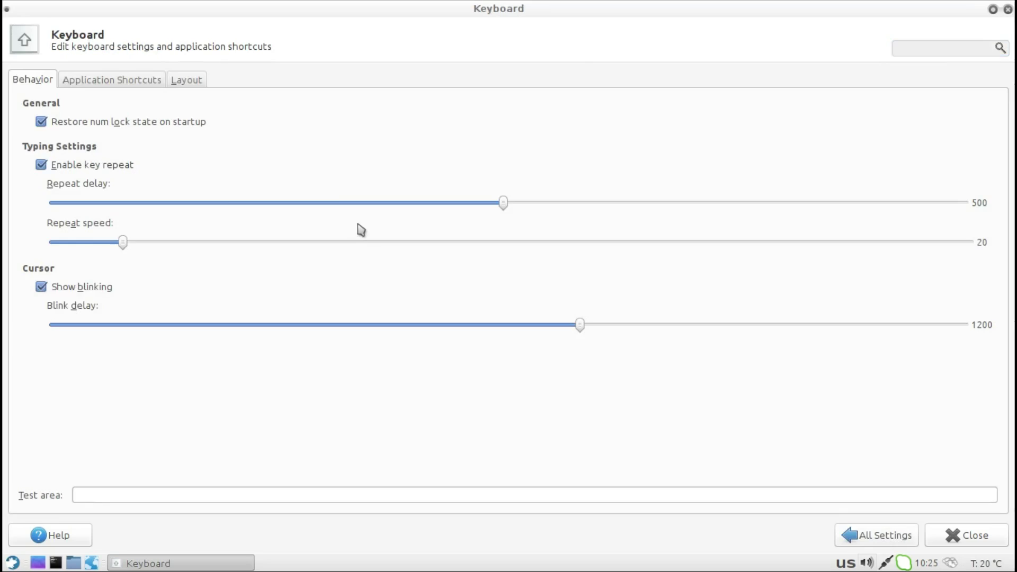
pyautogui.click(136, 81)
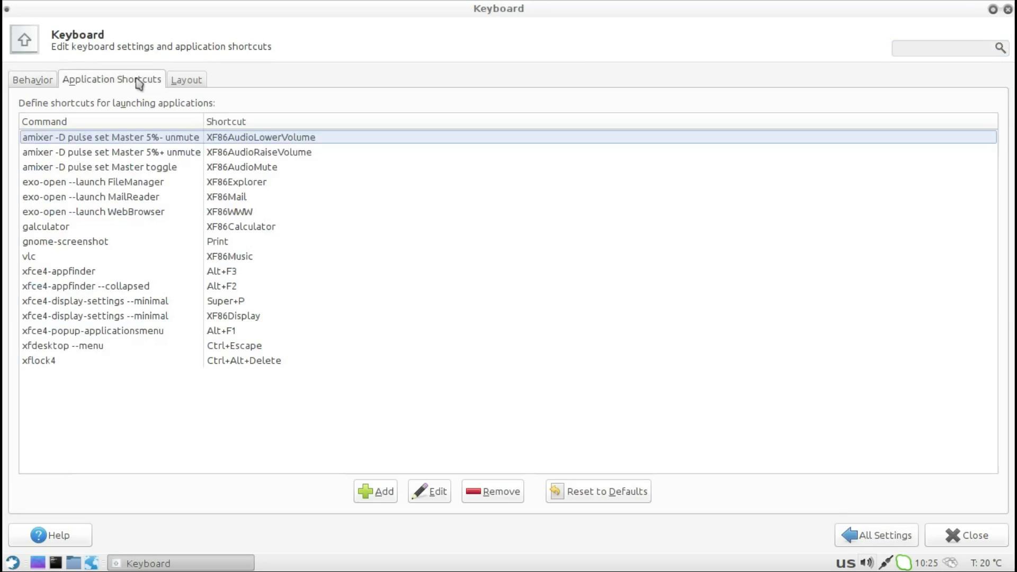
pyautogui.click(197, 81)
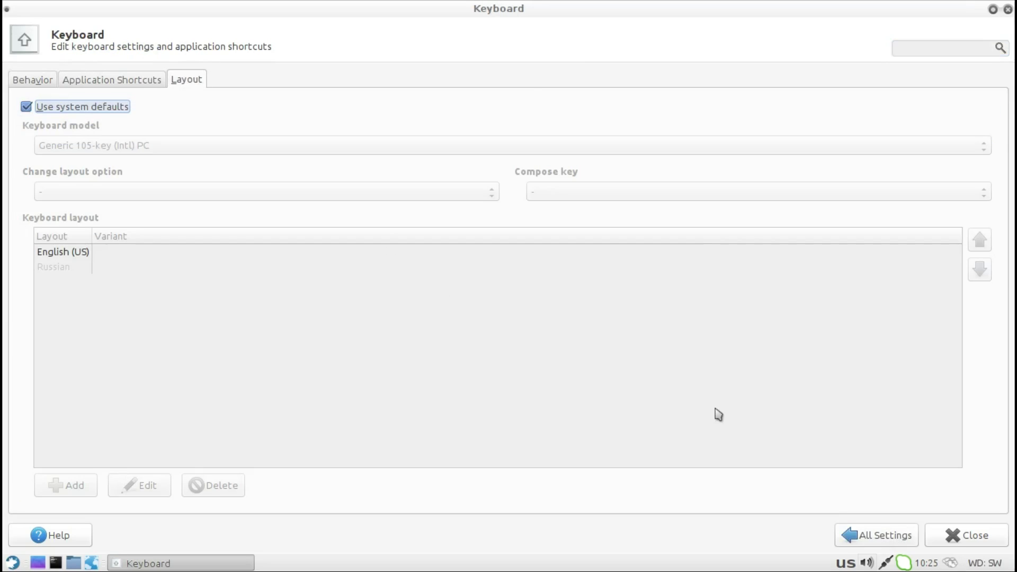
pyautogui.click(873, 537)
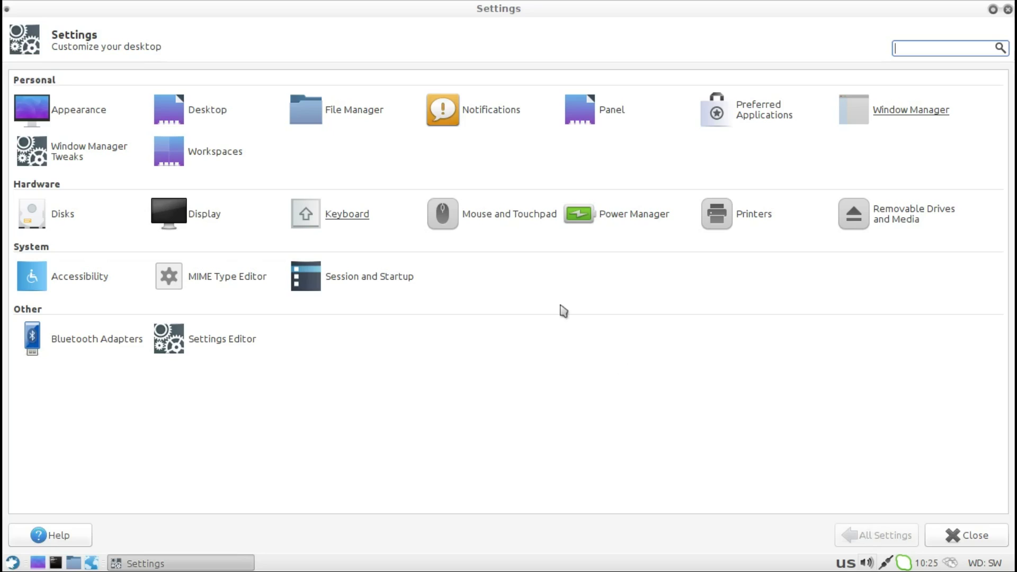
# Step: Look at Mouse and Touchpad drag, double-click and cursor theme settings, then return to All Settings
pyautogui.click(469, 220)
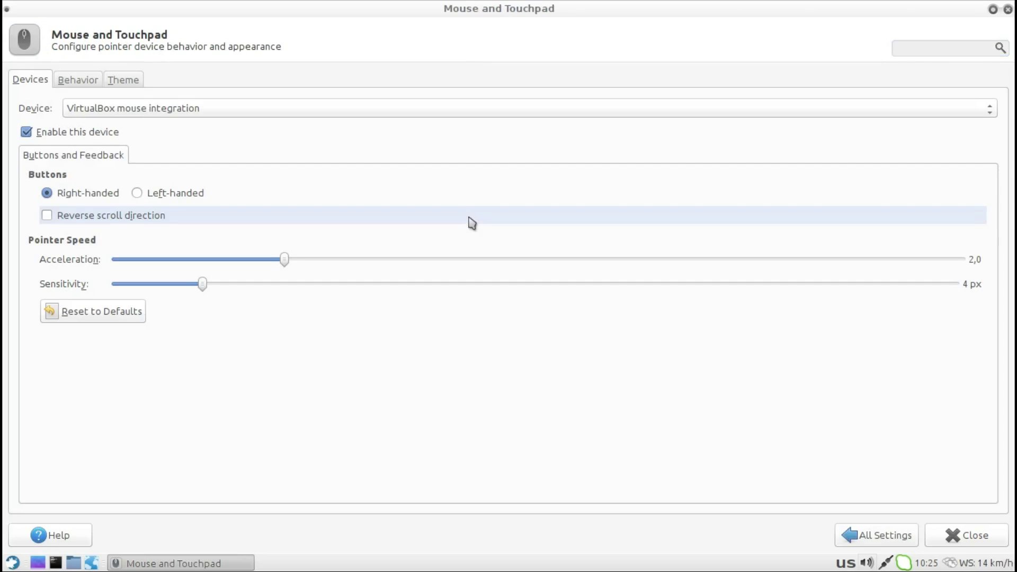
pyautogui.click(100, 81)
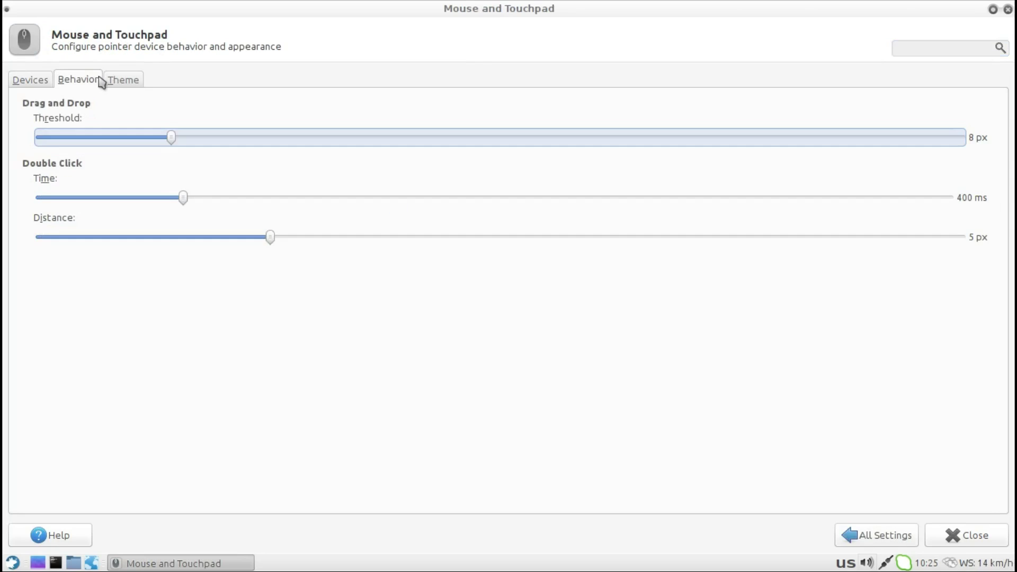
pyautogui.click(123, 82)
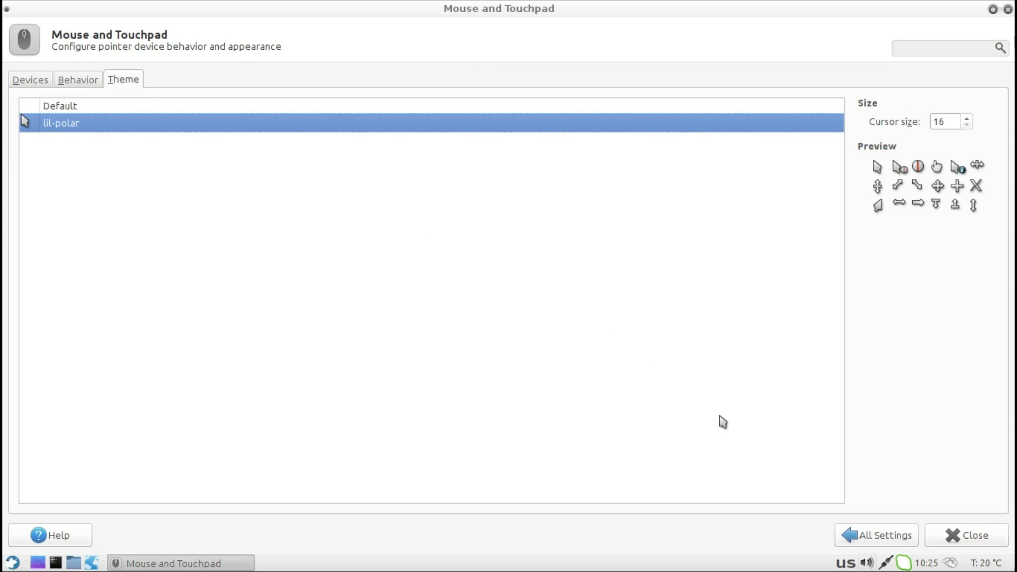
pyautogui.click(861, 536)
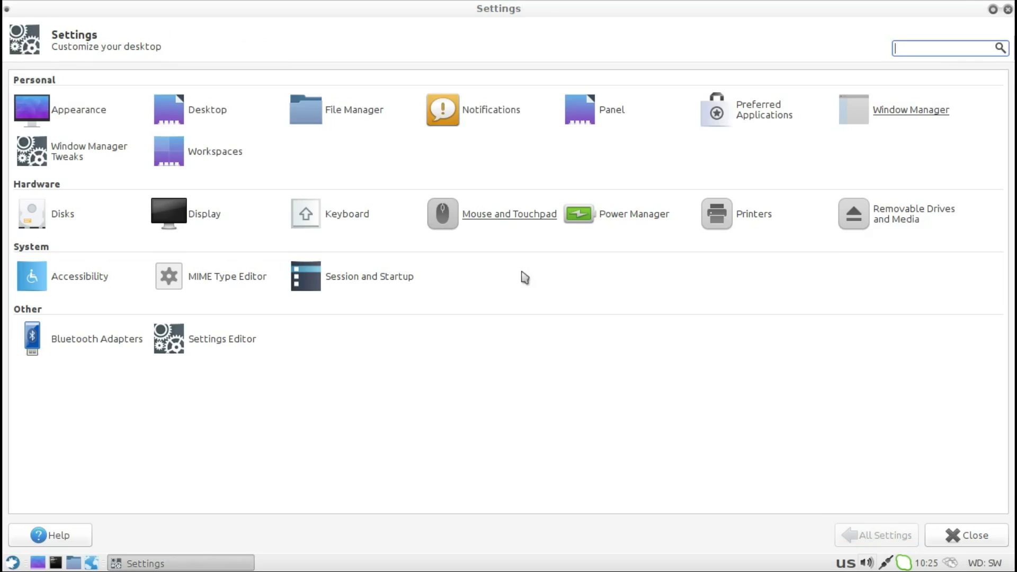
# Step: Check Power Manager's System, Display, Security and Devices tabs, showing battery at 99%
pyautogui.click(610, 218)
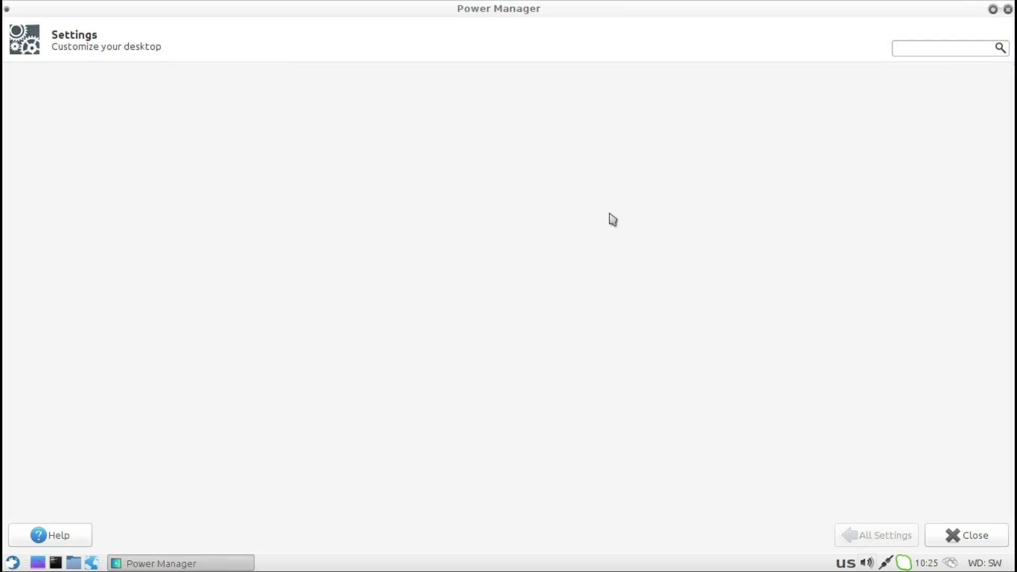
pyautogui.click(69, 76)
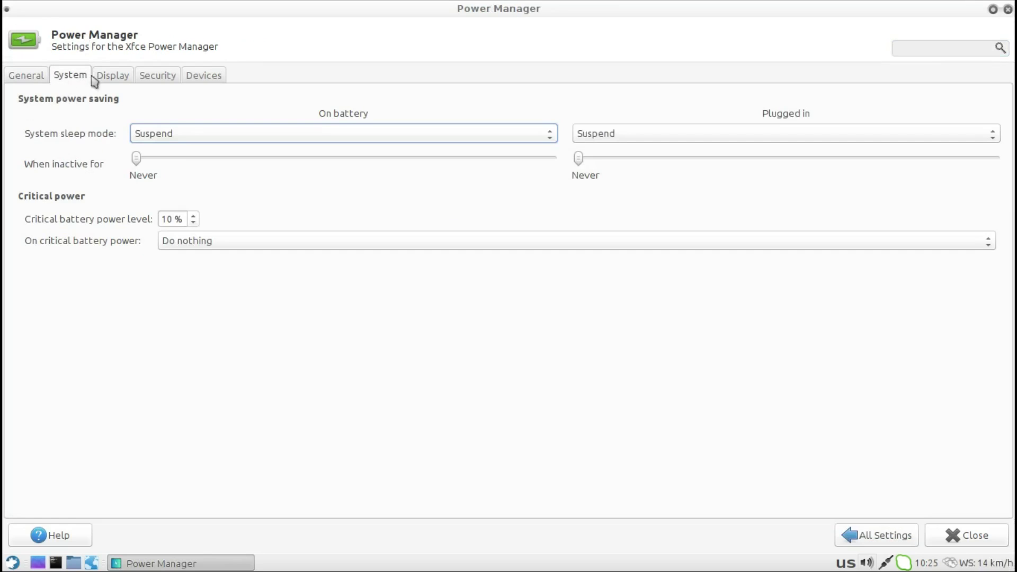
pyautogui.click(107, 79)
pyautogui.click(155, 77)
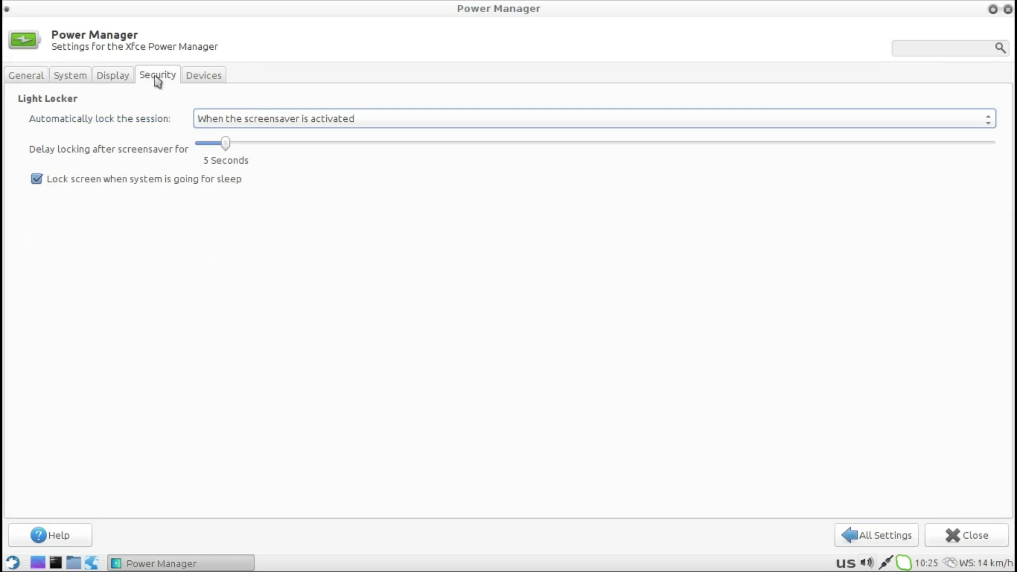
pyautogui.click(205, 78)
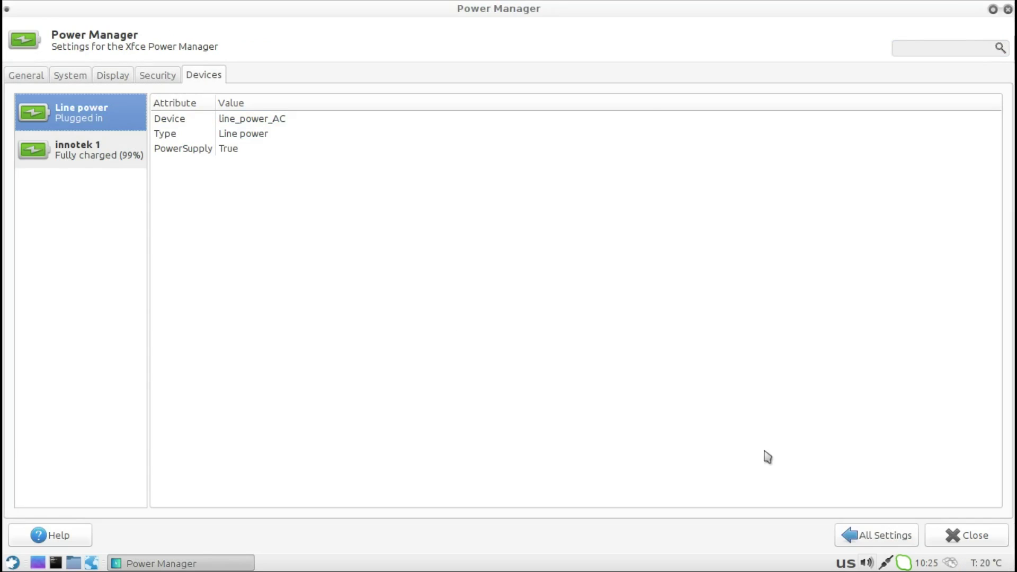
pyautogui.click(859, 536)
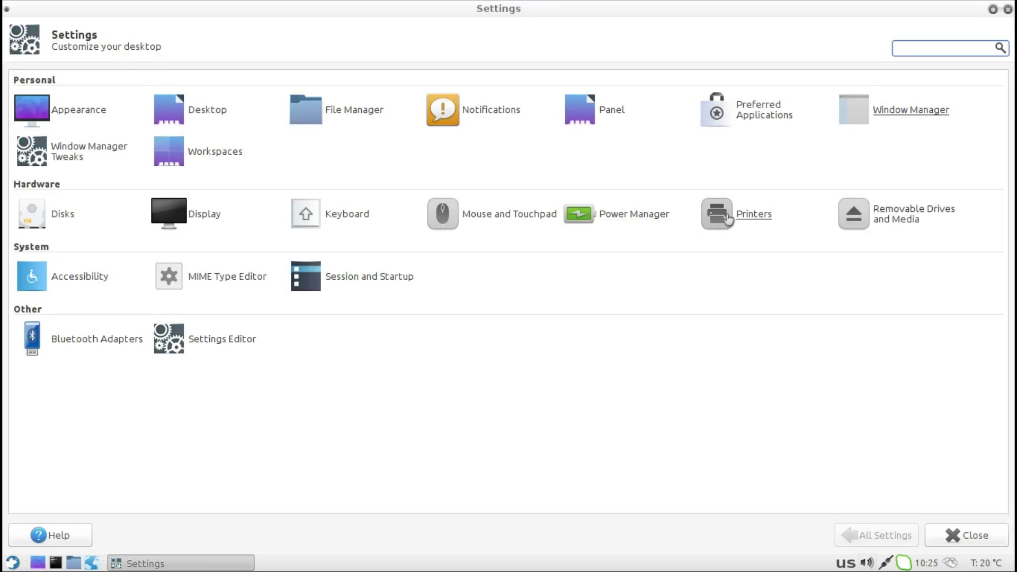
# Step: Check the empty printers window and each Removable Drives and Media tab, closing both
pyautogui.click(745, 217)
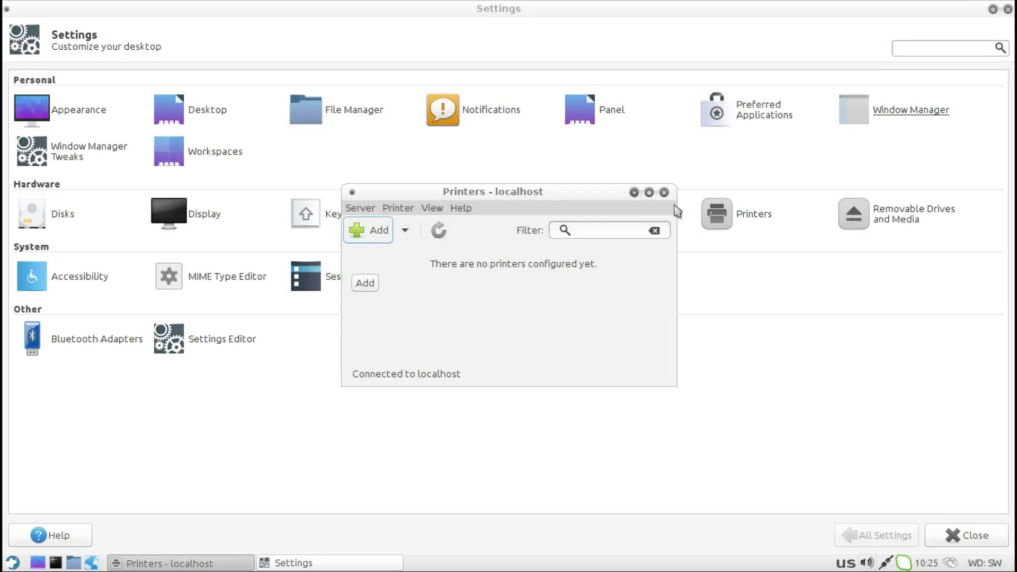
pyautogui.click(664, 193)
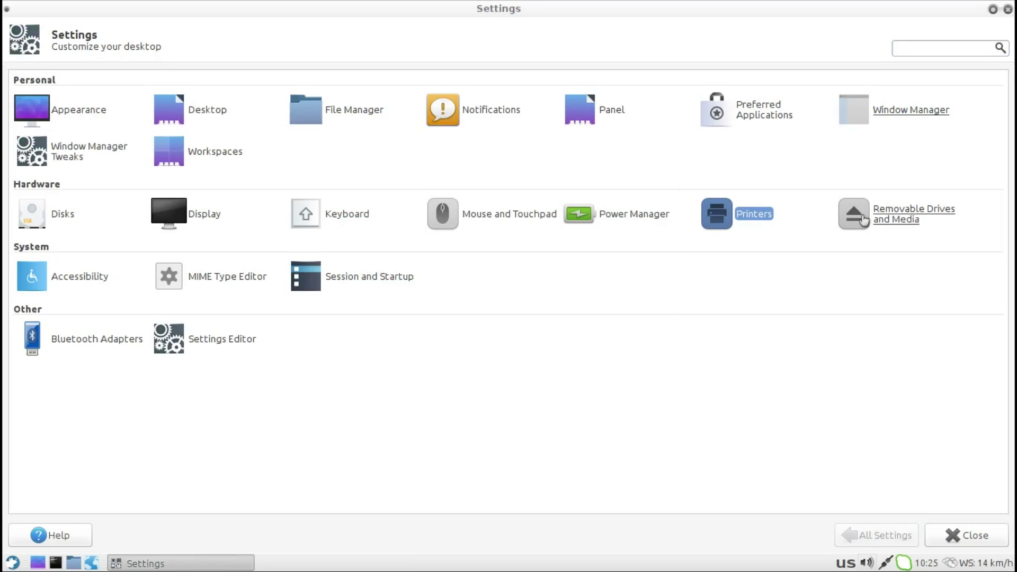
pyautogui.click(894, 220)
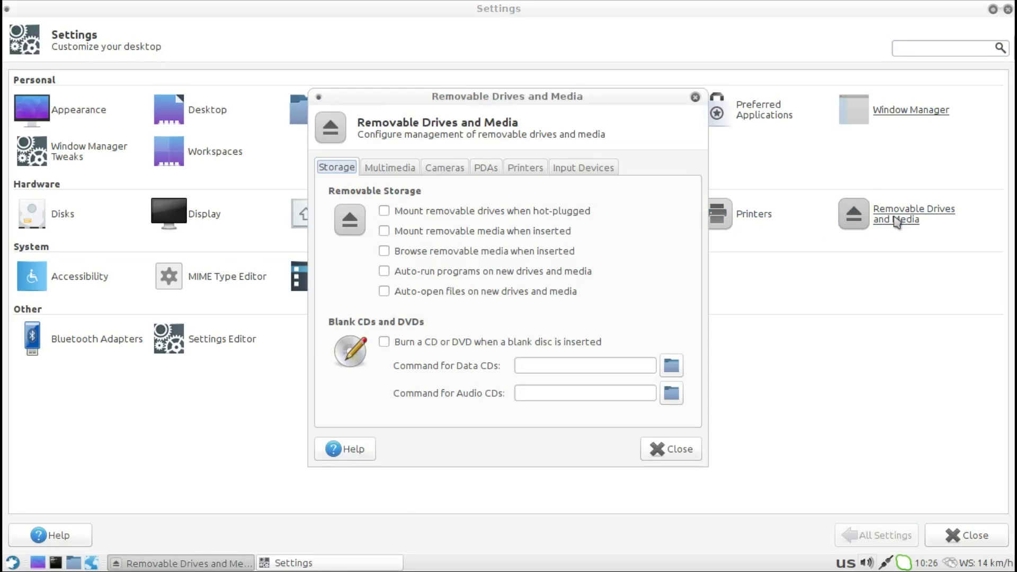
pyautogui.click(391, 168)
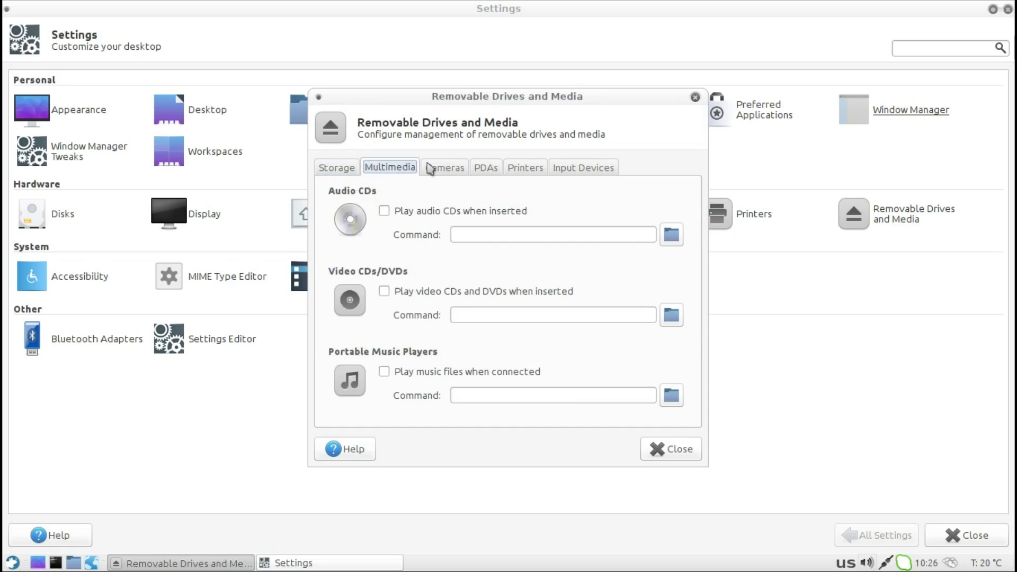
pyautogui.click(444, 168)
pyautogui.click(501, 168)
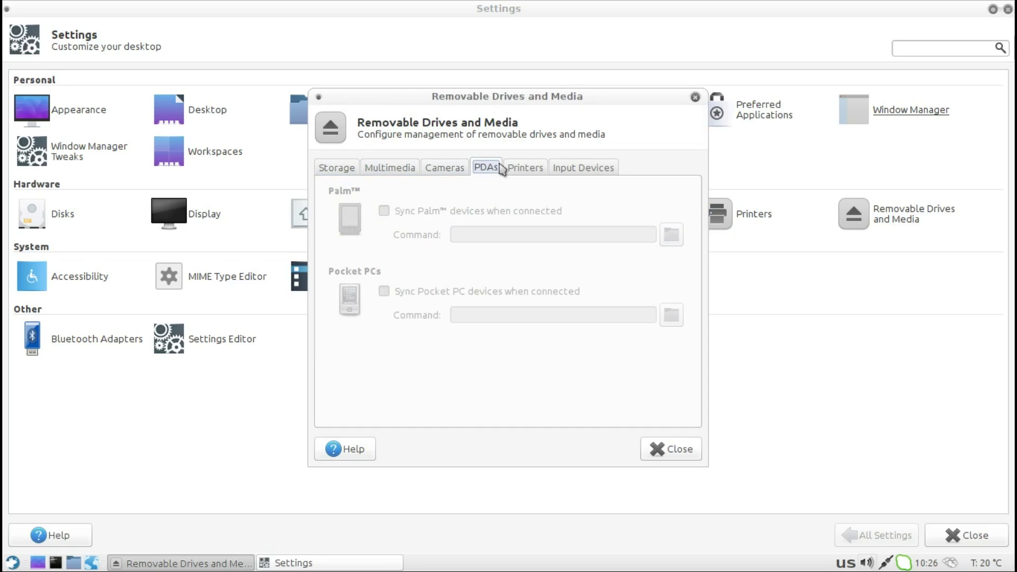
pyautogui.click(530, 172)
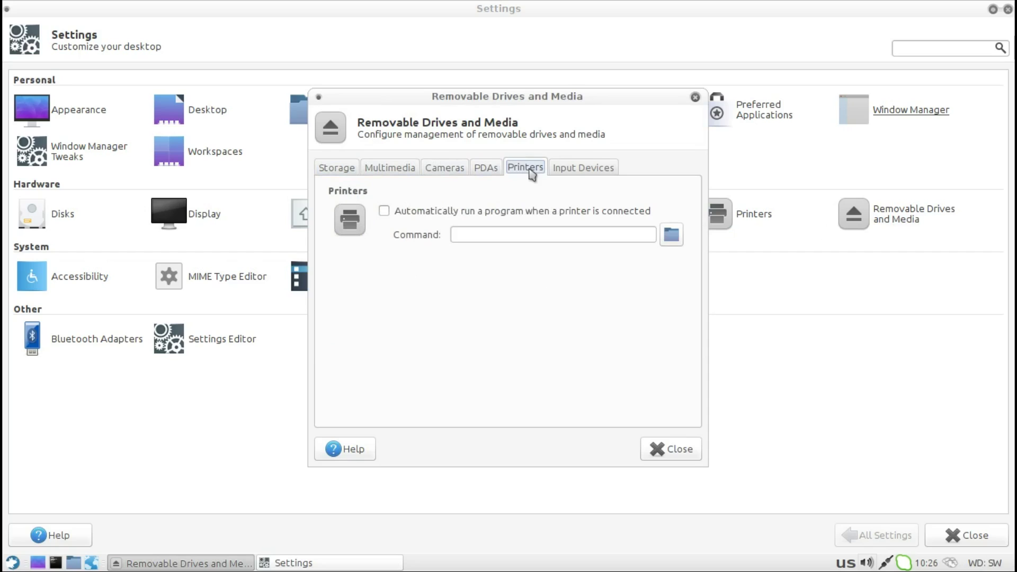
pyautogui.click(570, 175)
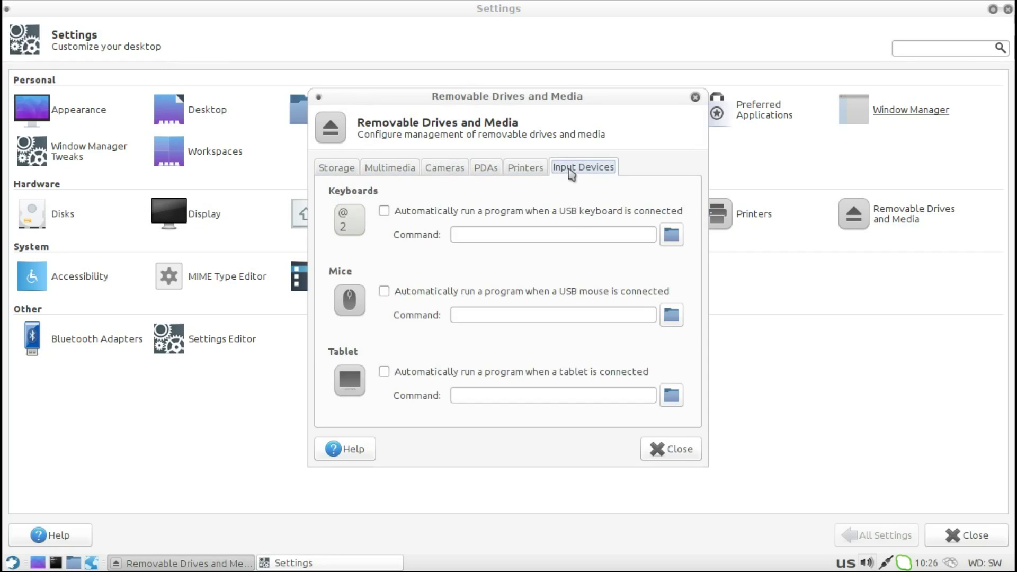
pyautogui.click(694, 98)
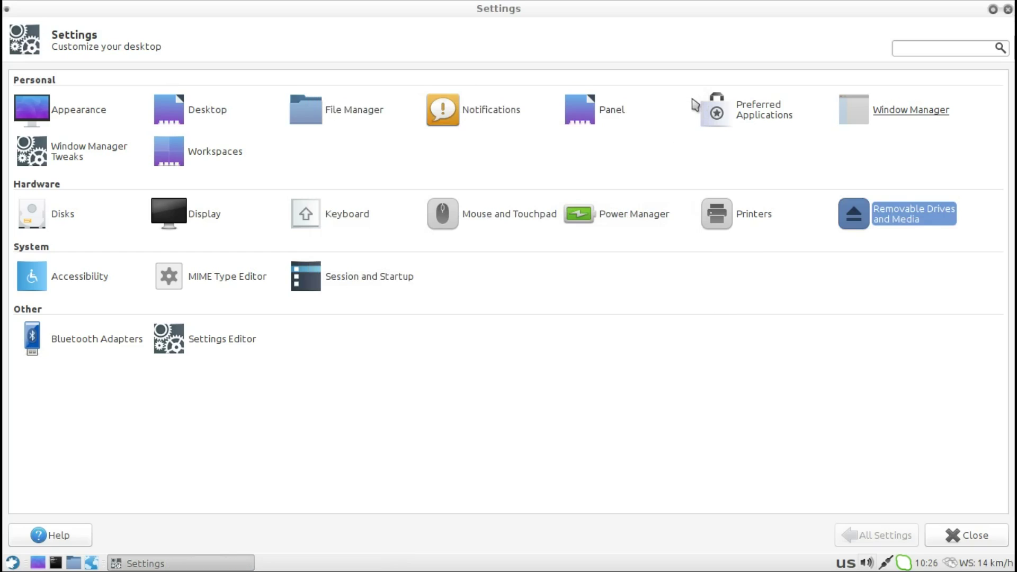
# Step: Open Accessibility and view its Keyboard and Mouse tabs, with mouse emulation off
pyautogui.click(80, 276)
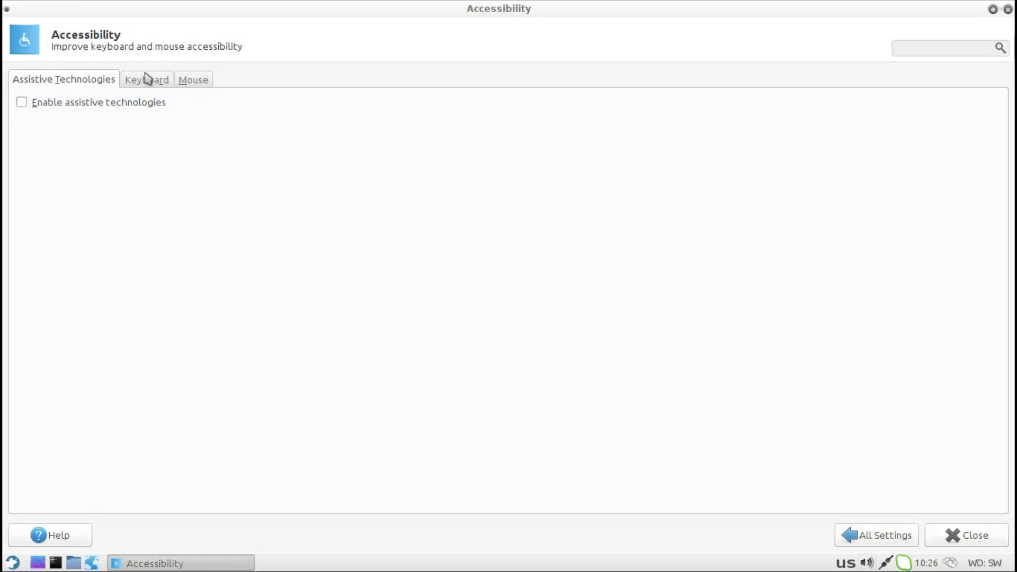
pyautogui.click(149, 81)
pyautogui.click(184, 81)
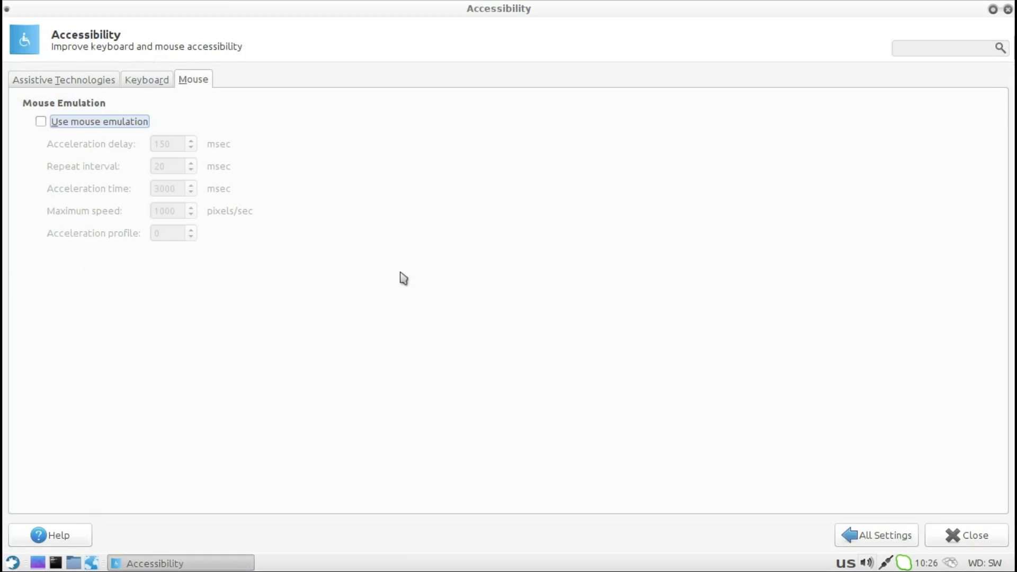
# Step: Go through Session and Startup's splash, autostart, current session and advanced tabs
pyautogui.click(881, 536)
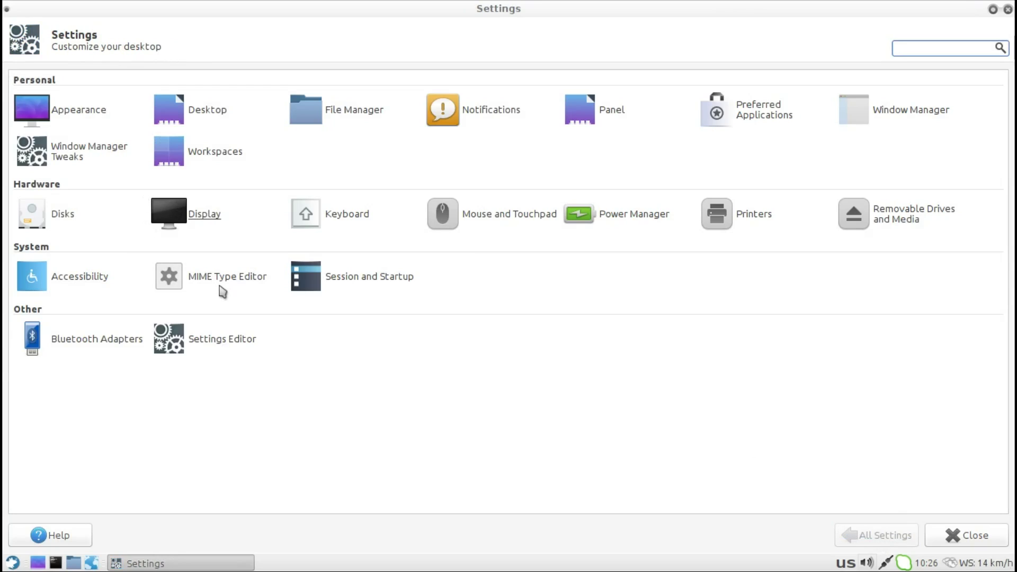
pyautogui.click(340, 284)
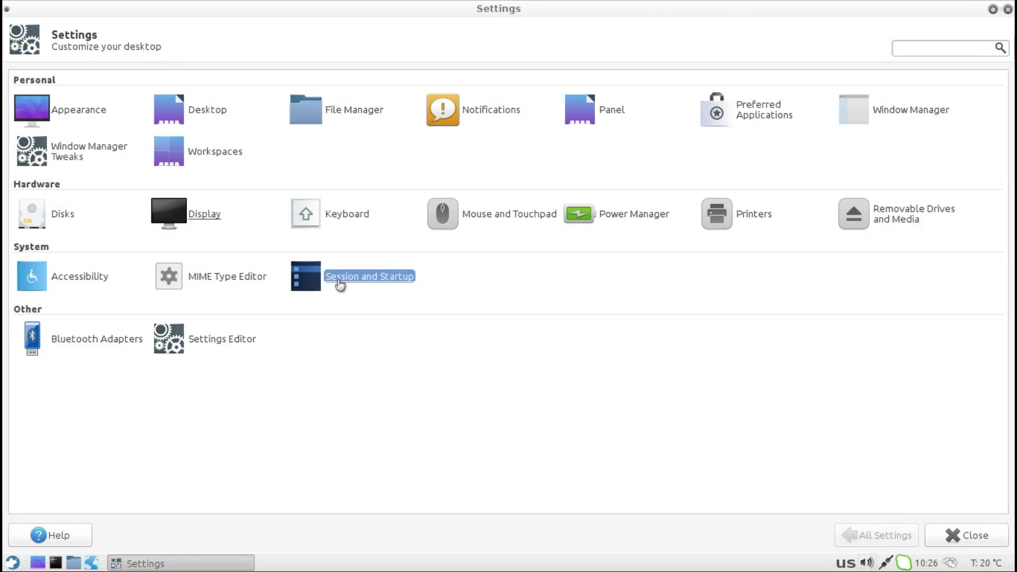
pyautogui.click(69, 79)
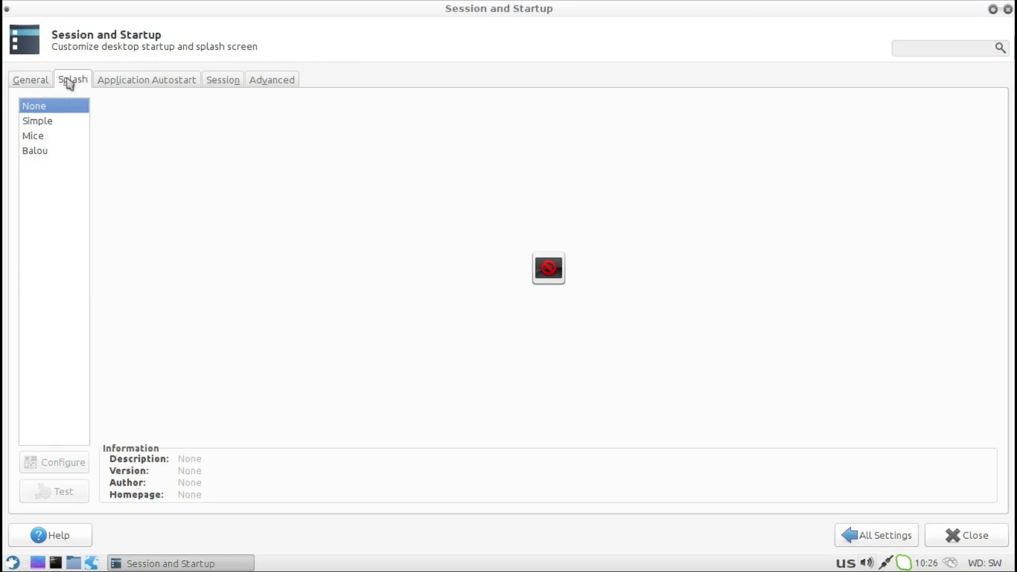
pyautogui.click(119, 77)
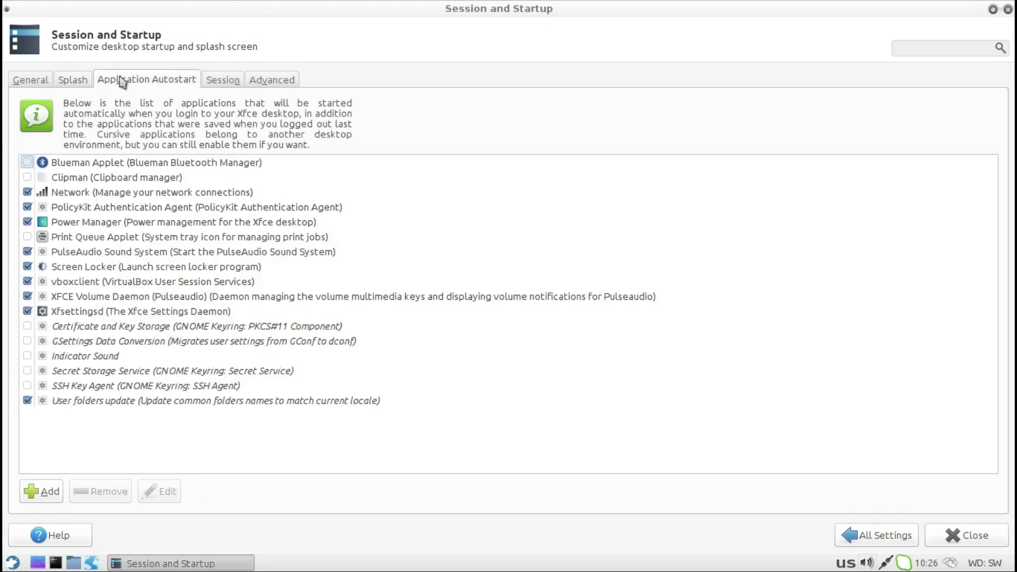
pyautogui.click(211, 84)
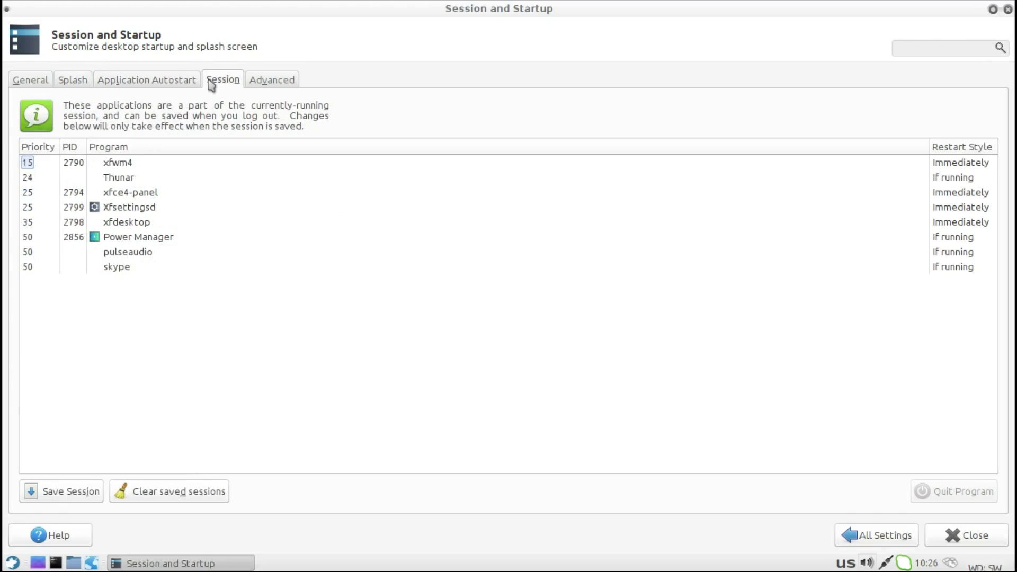
pyautogui.click(270, 85)
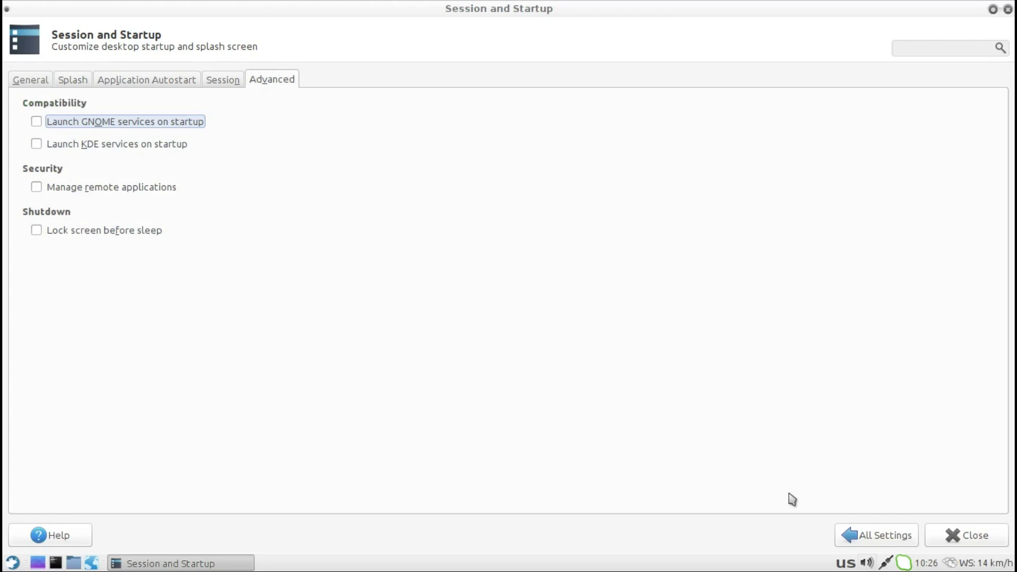
# Step: Open the Settings Editor from All Settings to see the displays channel, then close it
pyautogui.click(862, 537)
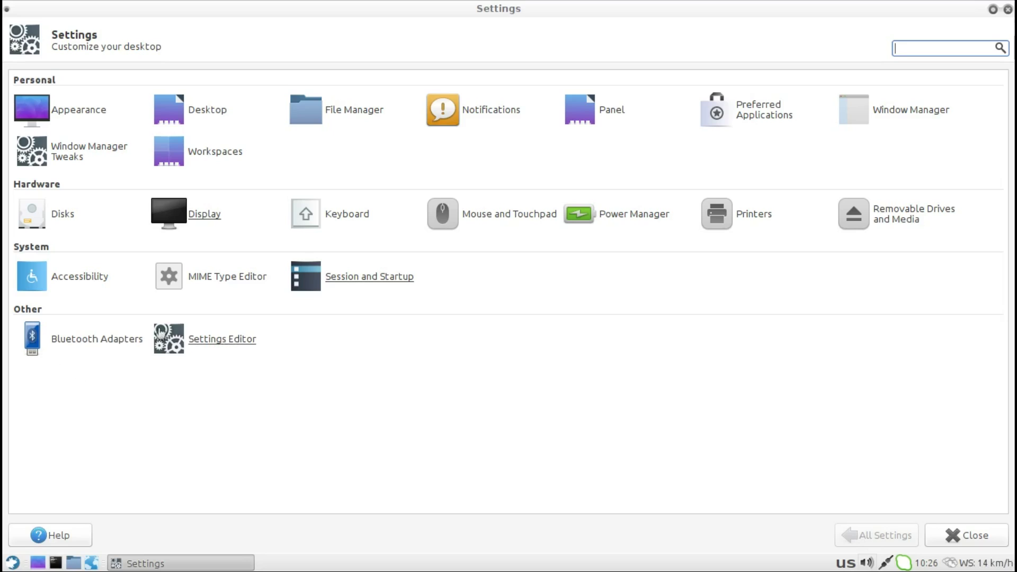
pyautogui.click(219, 342)
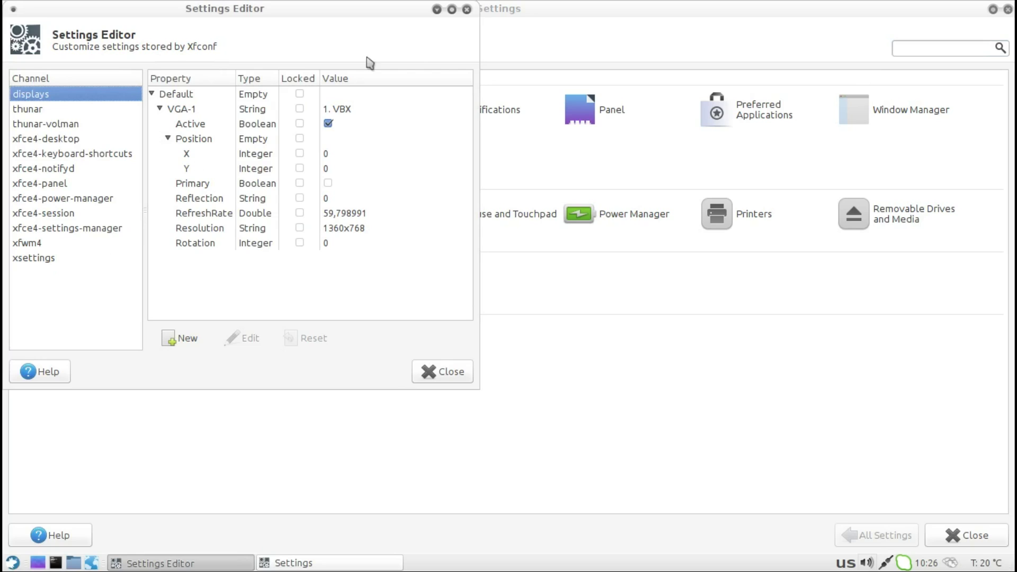
pyautogui.click(467, 10)
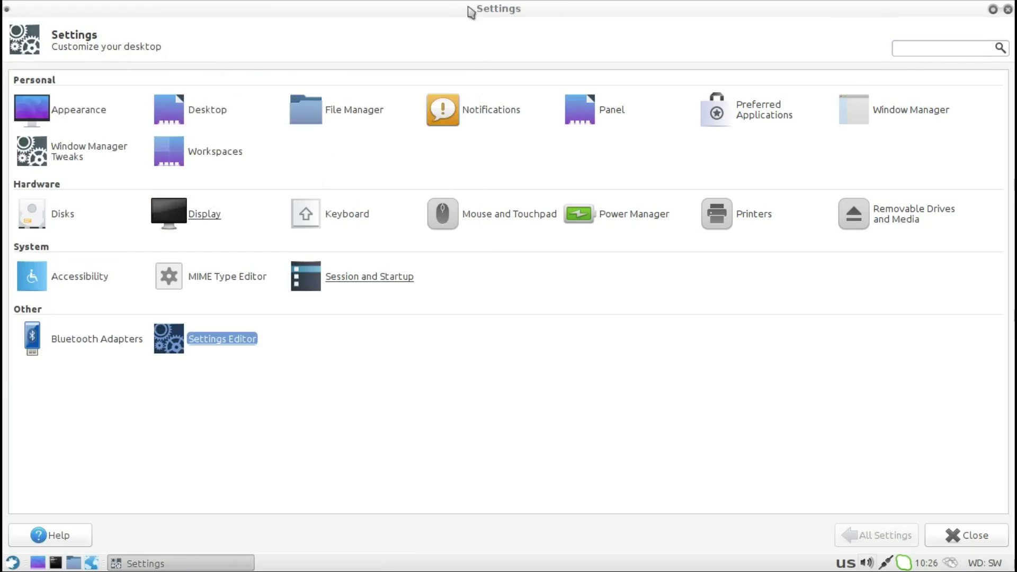
# Step: Close the Settings window and open the Applications menu from the bottom-left panel
pyautogui.click(1008, 9)
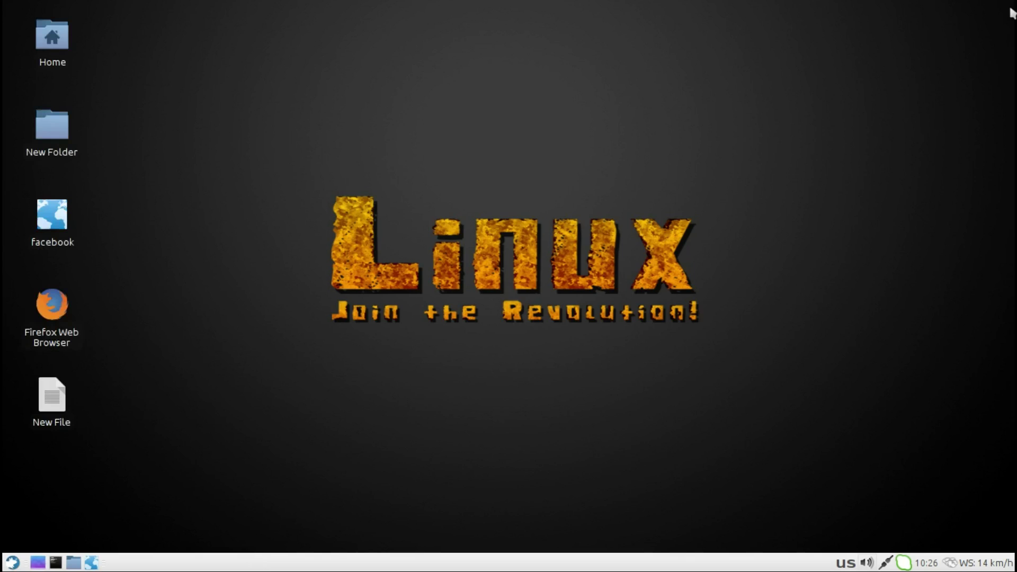
pyautogui.click(12, 562)
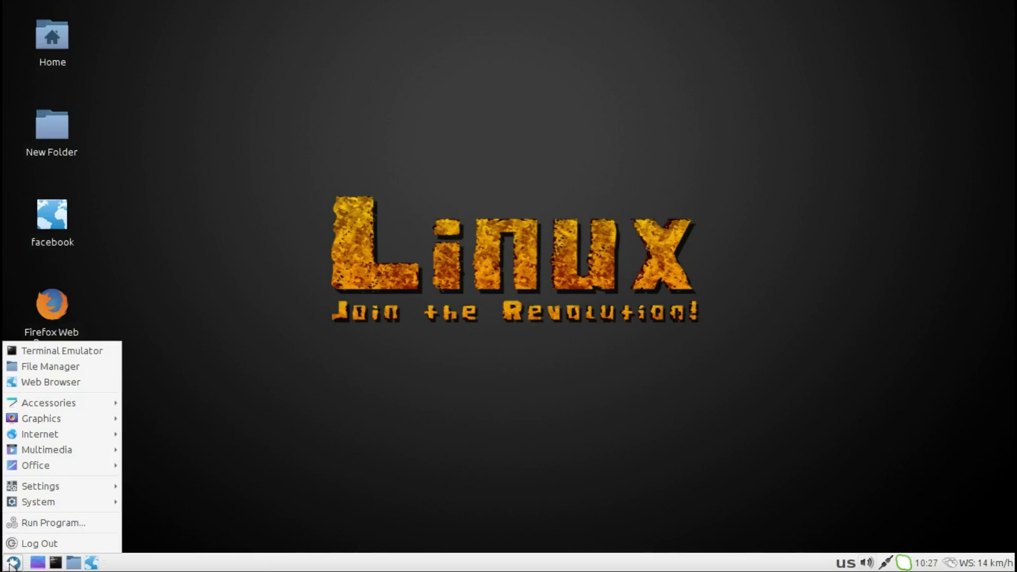